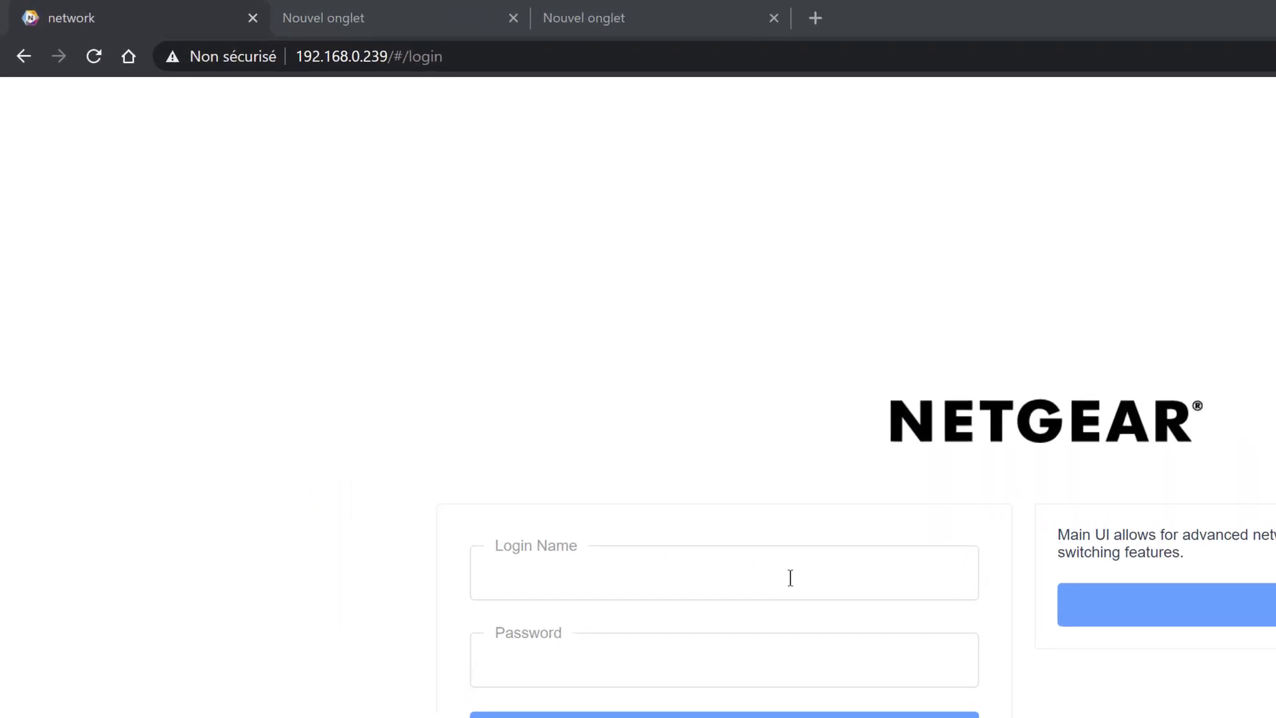
# Sign in to the switch with the admin account and show the Network Profiles page
pyautogui.click(790, 578)
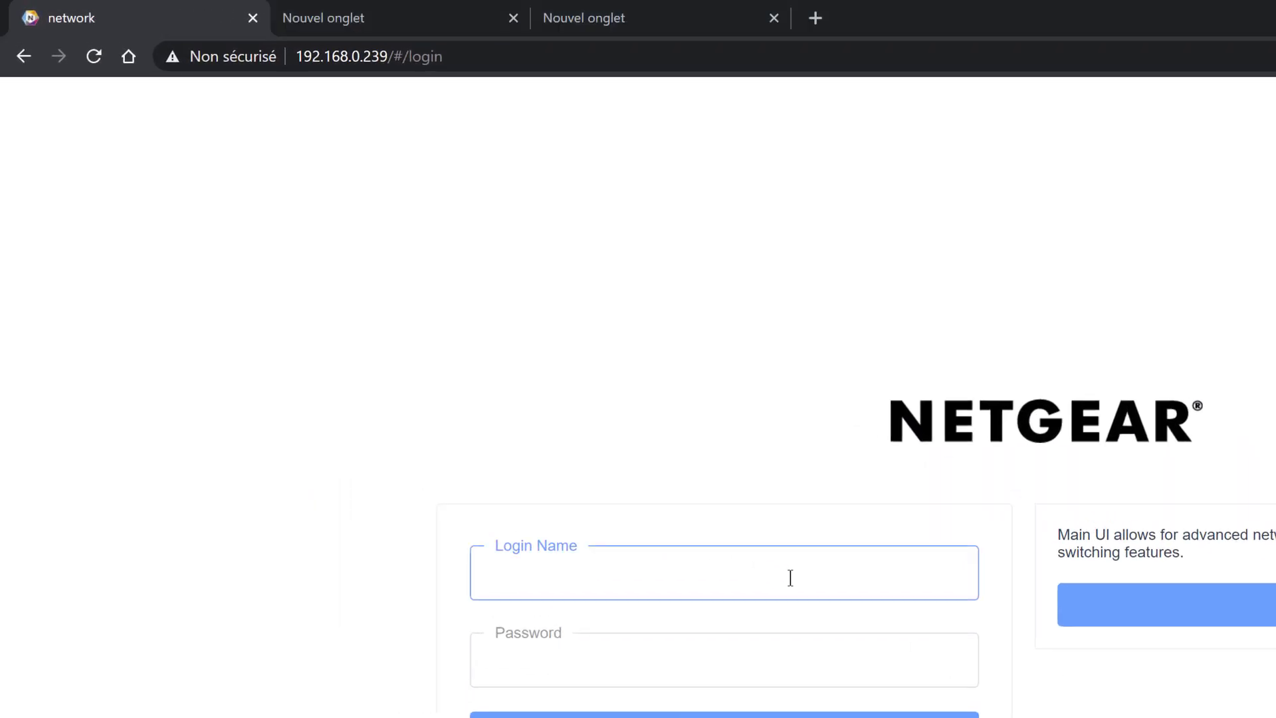
pyautogui.write('admin')
pyautogui.press('Tab')
pyautogui.write('•••••••••')
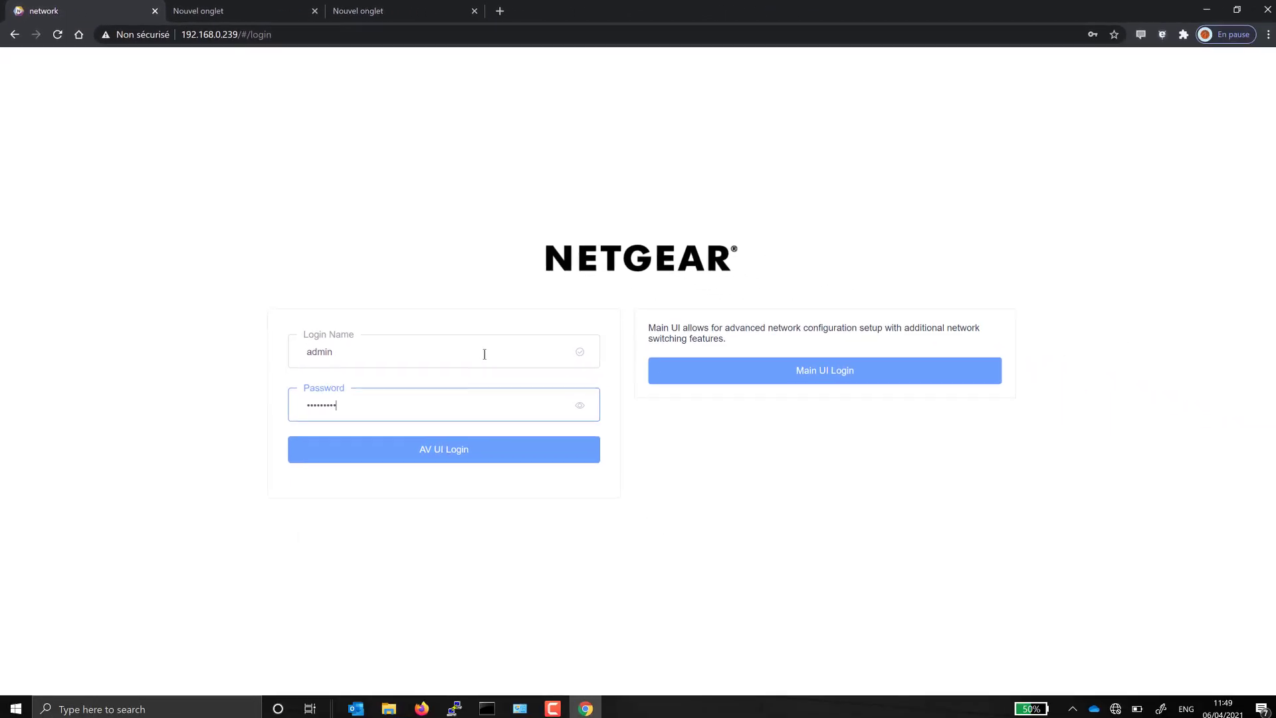
pyautogui.press('Return')
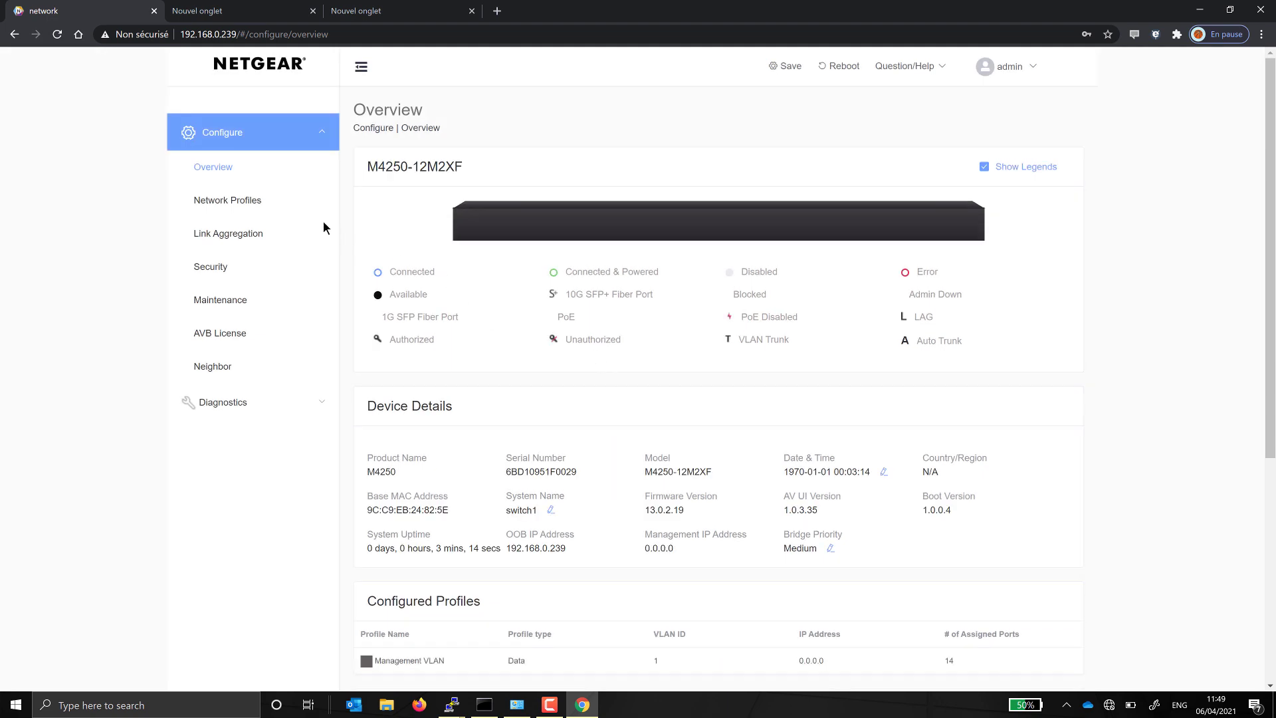
pyautogui.click(242, 210)
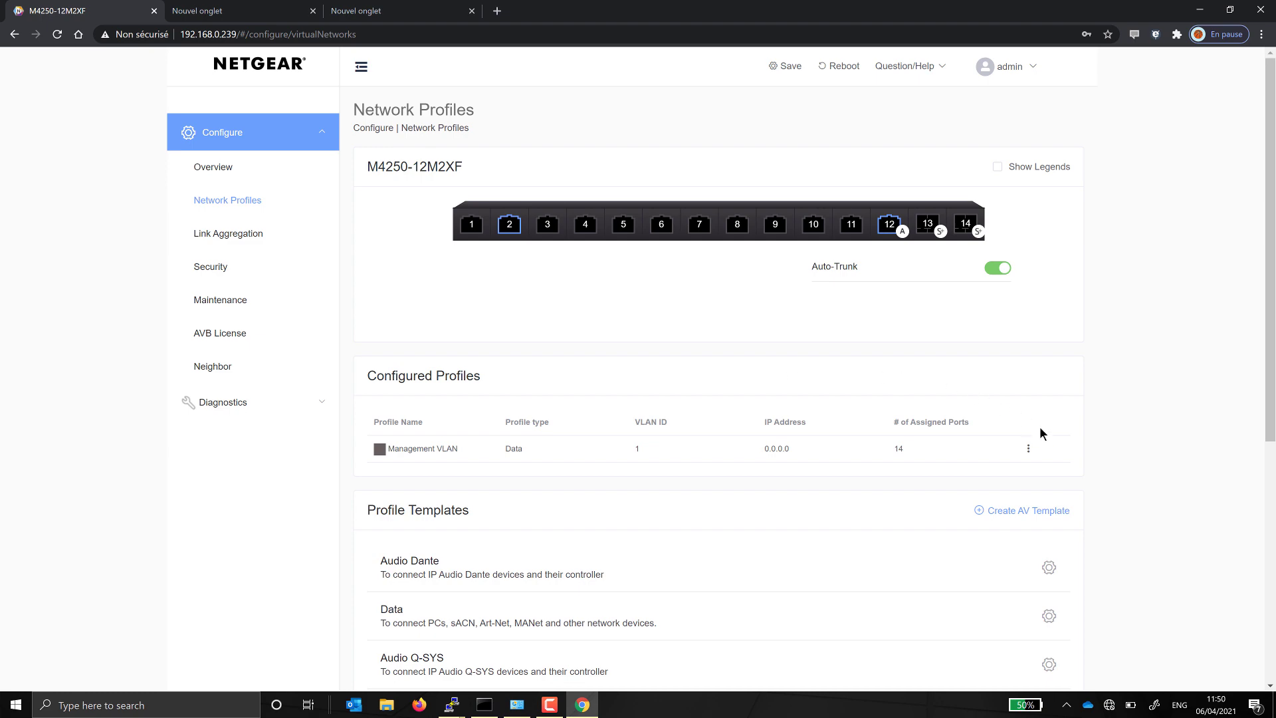
# Edit the Management VLAN profile, enabling VLAN routing with the Static IP mode
pyautogui.click(1029, 449)
pyautogui.click(1024, 479)
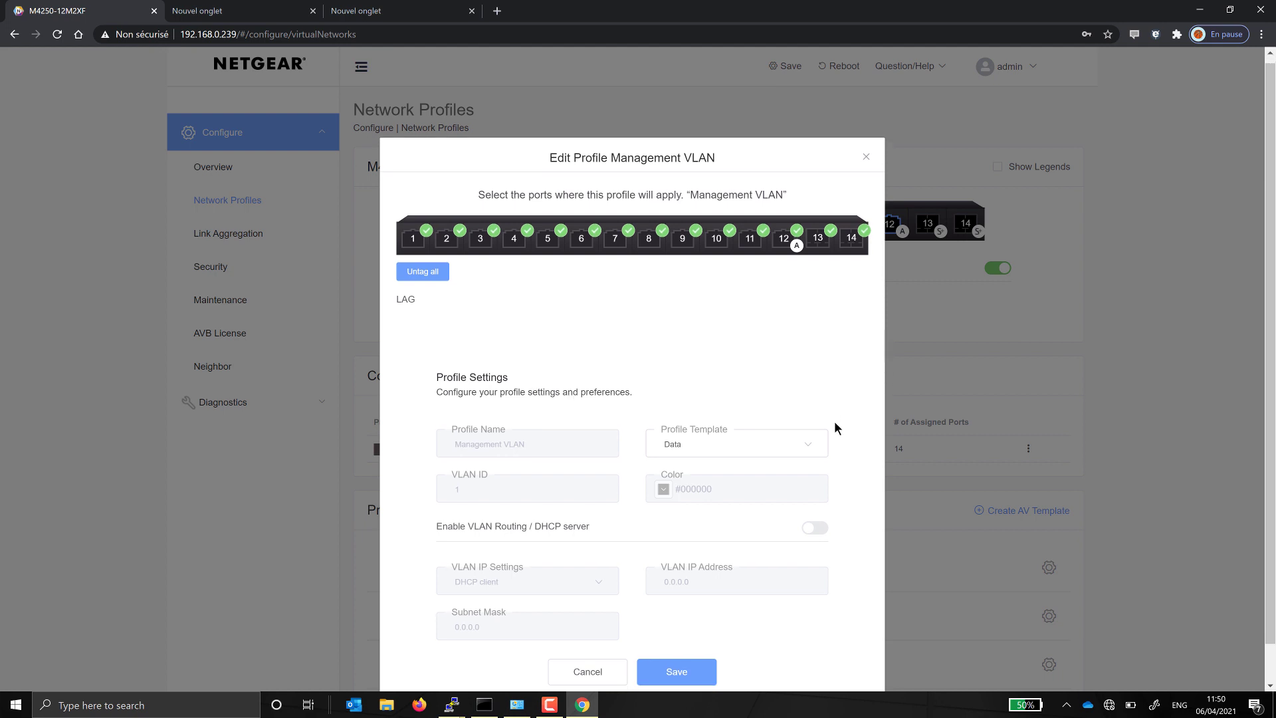
pyautogui.scroll(-1, 831, 452)
pyautogui.click(818, 490)
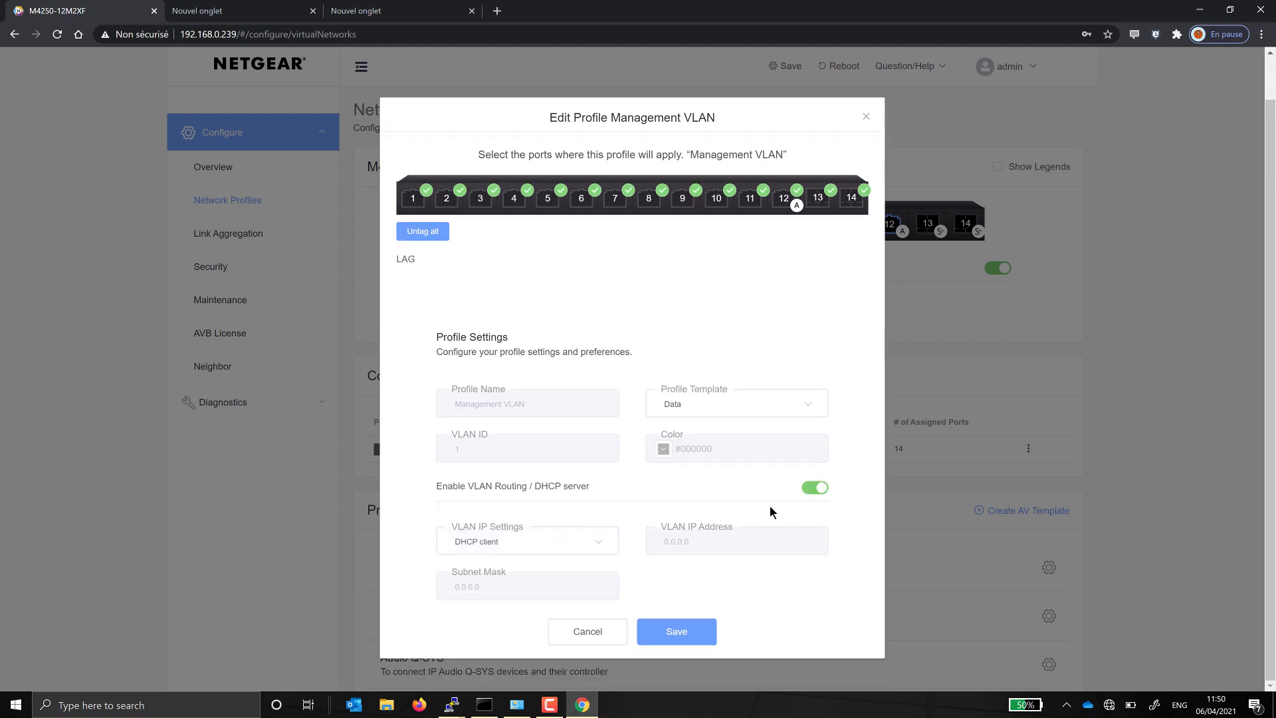
pyautogui.click(573, 548)
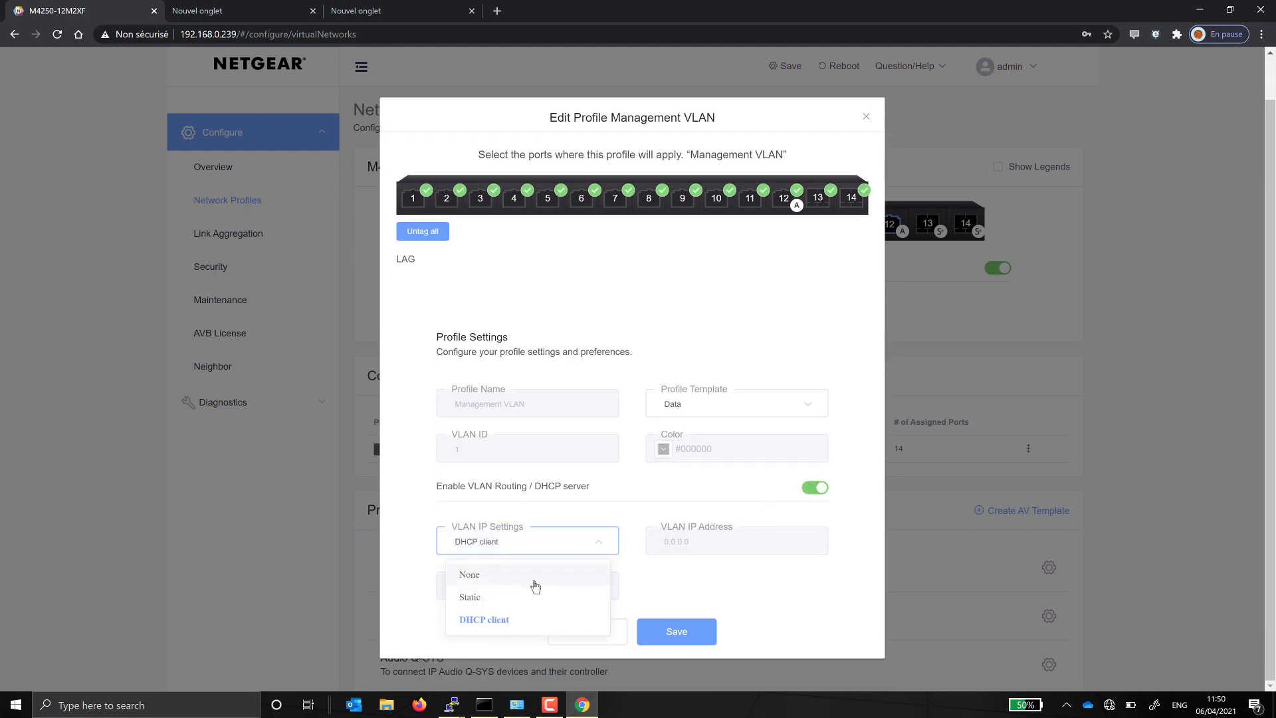
pyautogui.moveTo(533, 594); pyautogui.dragTo(529, 606)
pyautogui.click(528, 607)
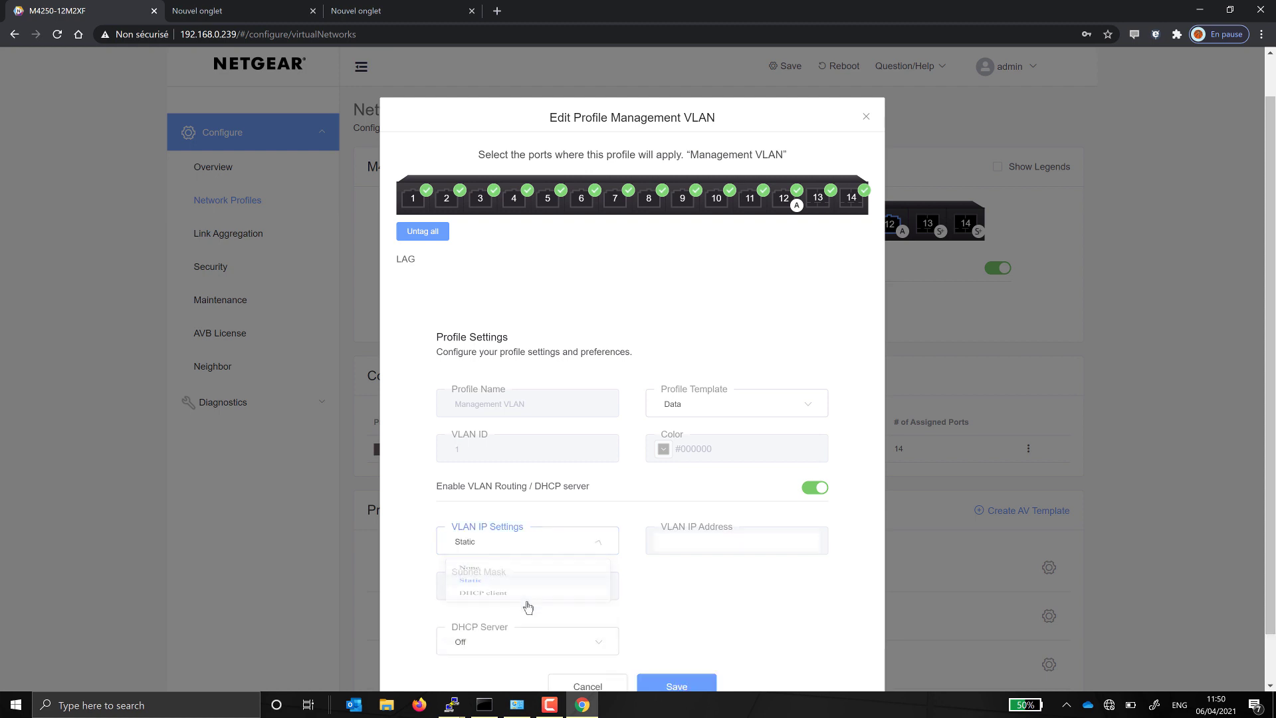
# Set the VLAN IP address to 172.0.1.254 with subnet mask 255.255.255.0
pyautogui.click(735, 534)
pyautogui.write('172.0.1.254')
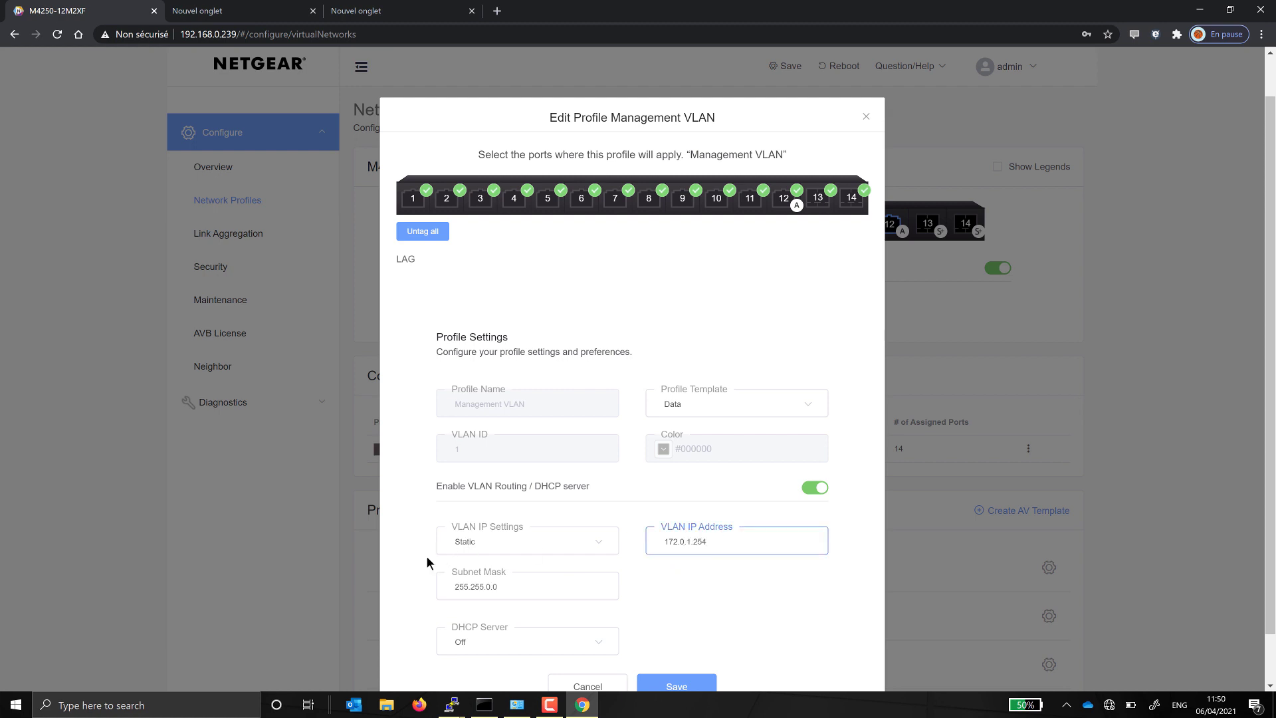
pyautogui.click(492, 588)
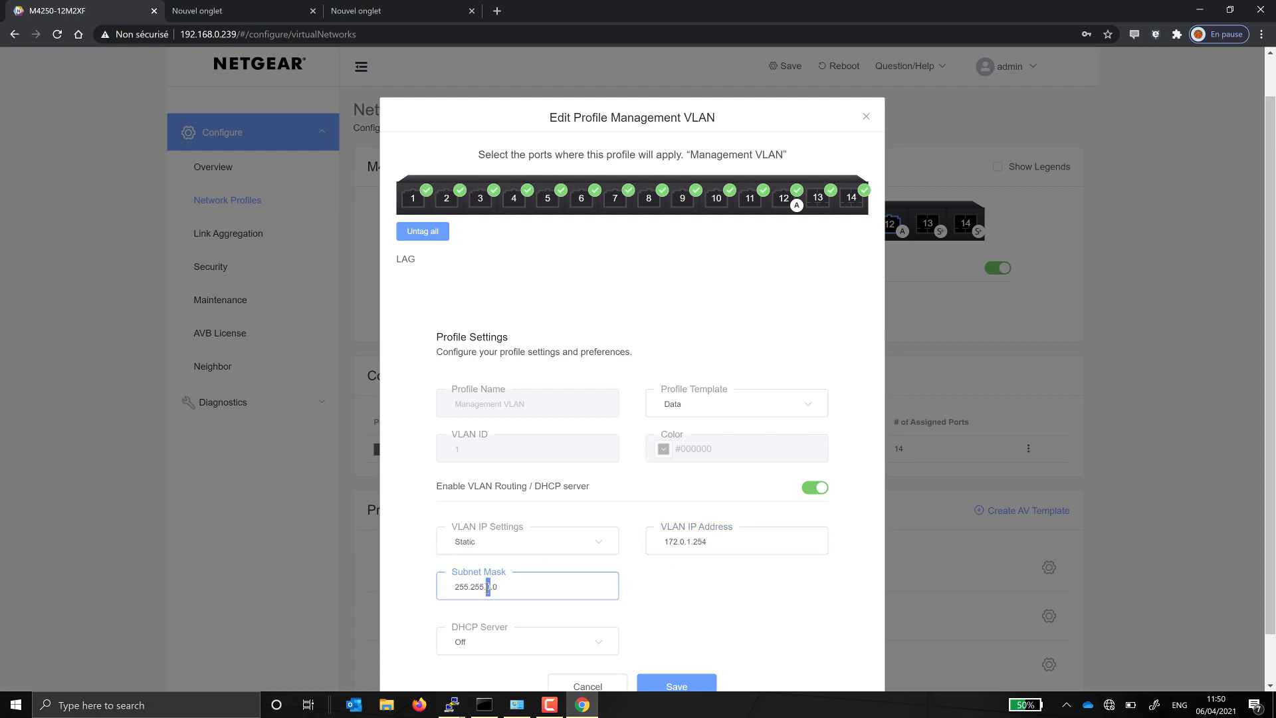
pyautogui.press('BackSpace')
pyautogui.write('2555')
pyautogui.press('BackSpace')
# Enable the DHCP server and save the profile, accepting the DNS warning
pyautogui.scroll(-1, 656, 588)
pyautogui.click(528, 587)
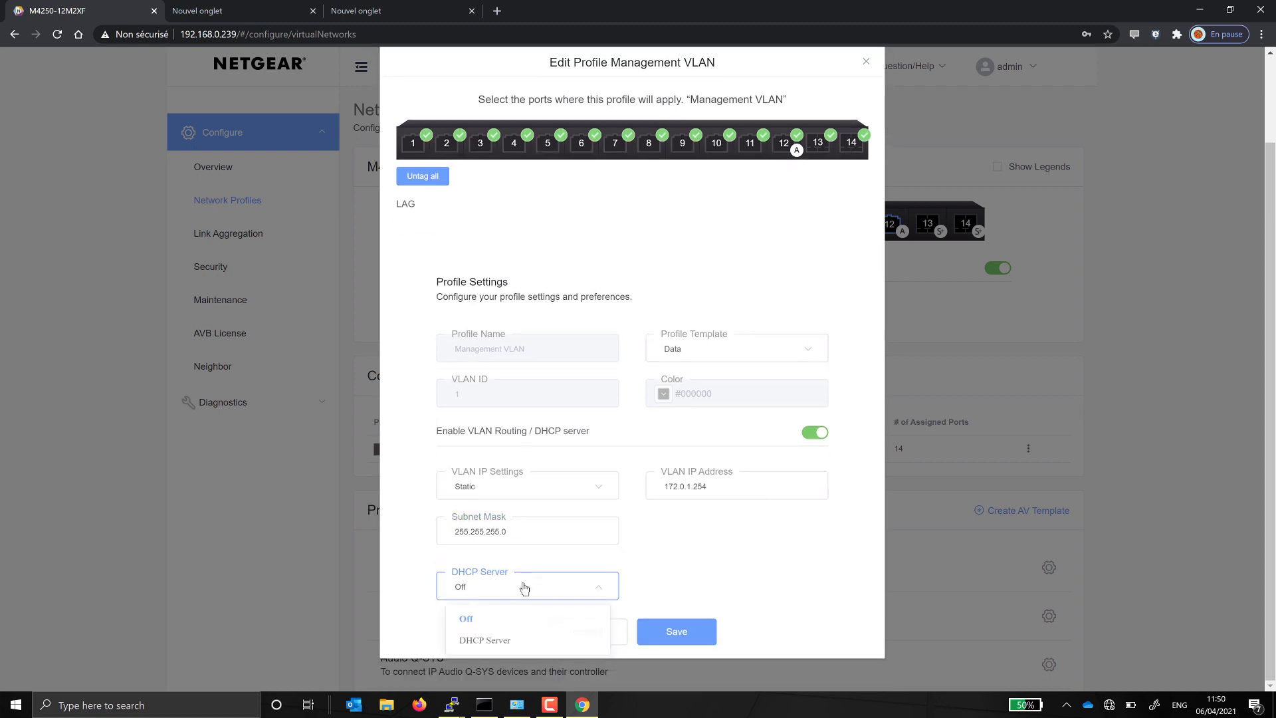
pyautogui.click(492, 643)
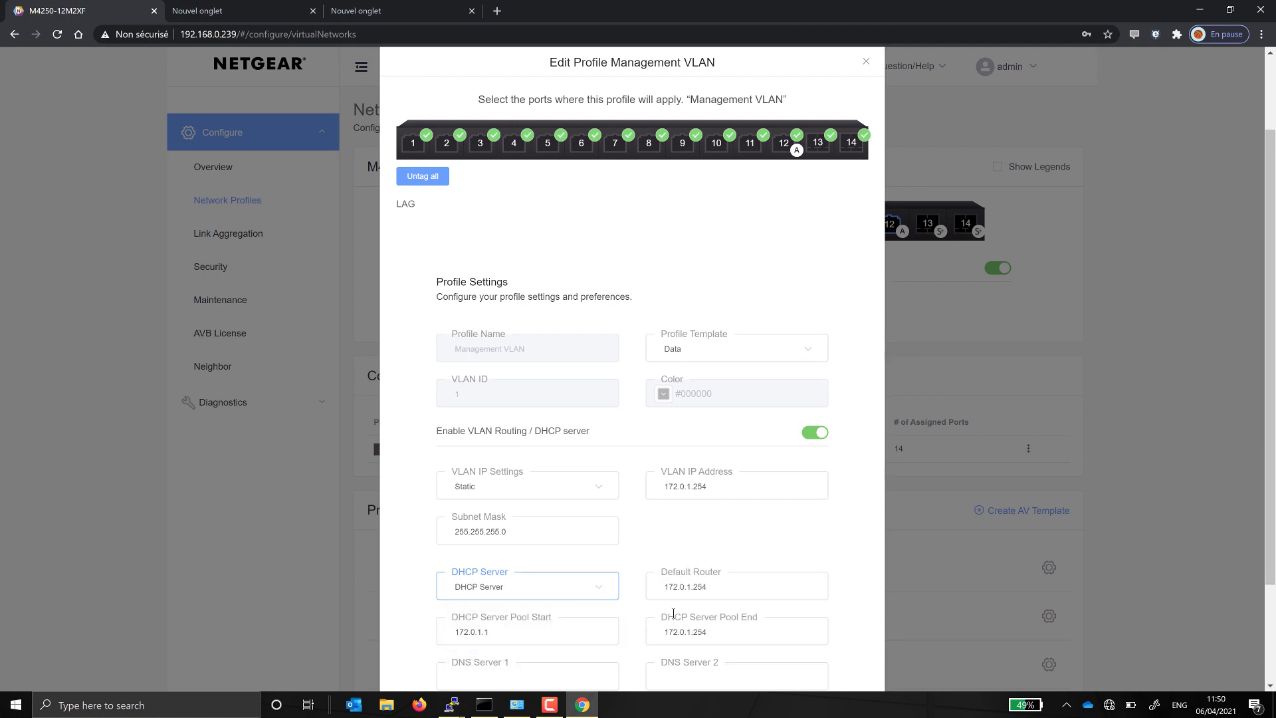
pyautogui.scroll(-3, 673, 613)
pyautogui.click(673, 631)
pyautogui.click(757, 411)
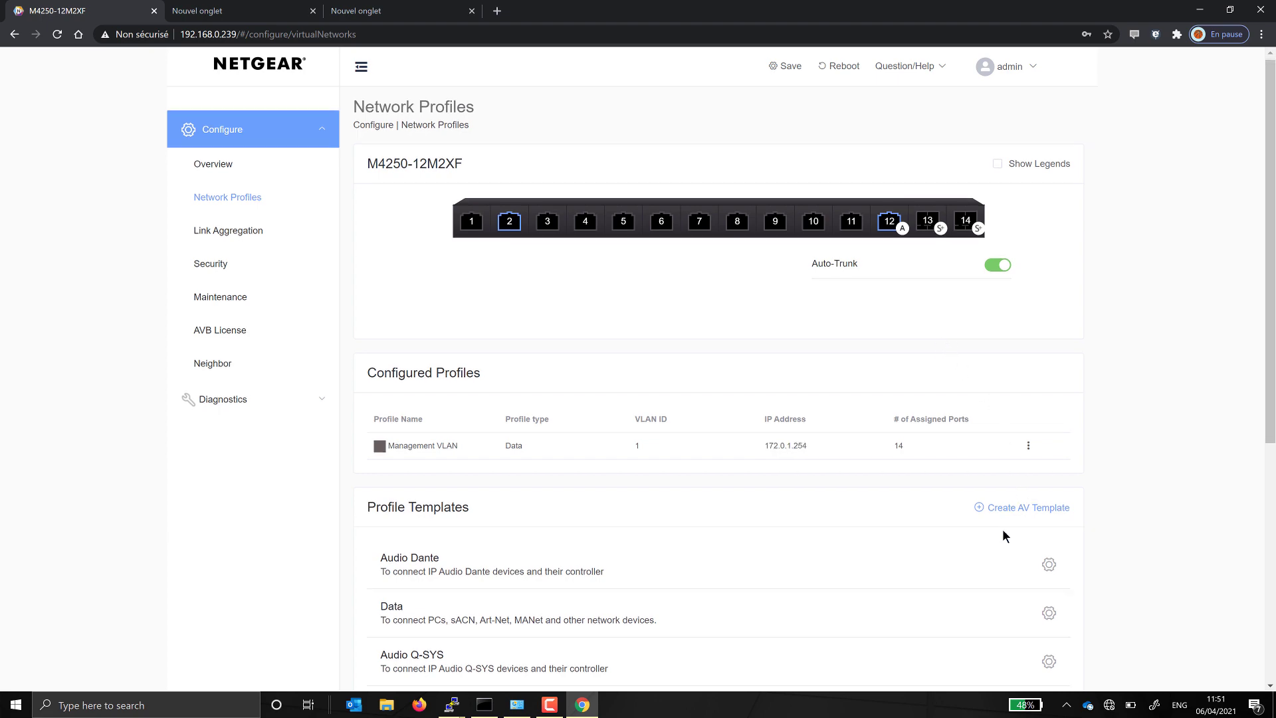
# Create a profile from the Video template on ports 1–2, named VLAN_VIDEO with VLAN ID 10
pyautogui.scroll(-4, 1003, 529)
pyautogui.scroll(-1, 999, 540)
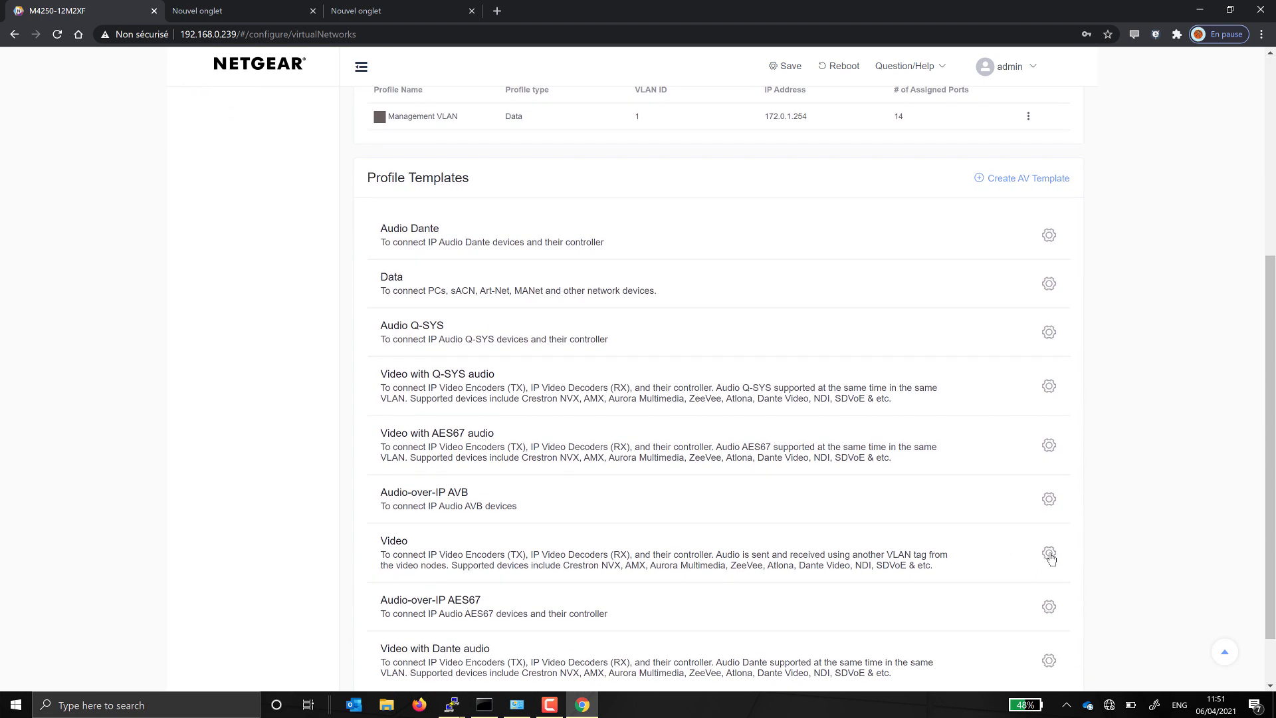
pyautogui.click(1049, 554)
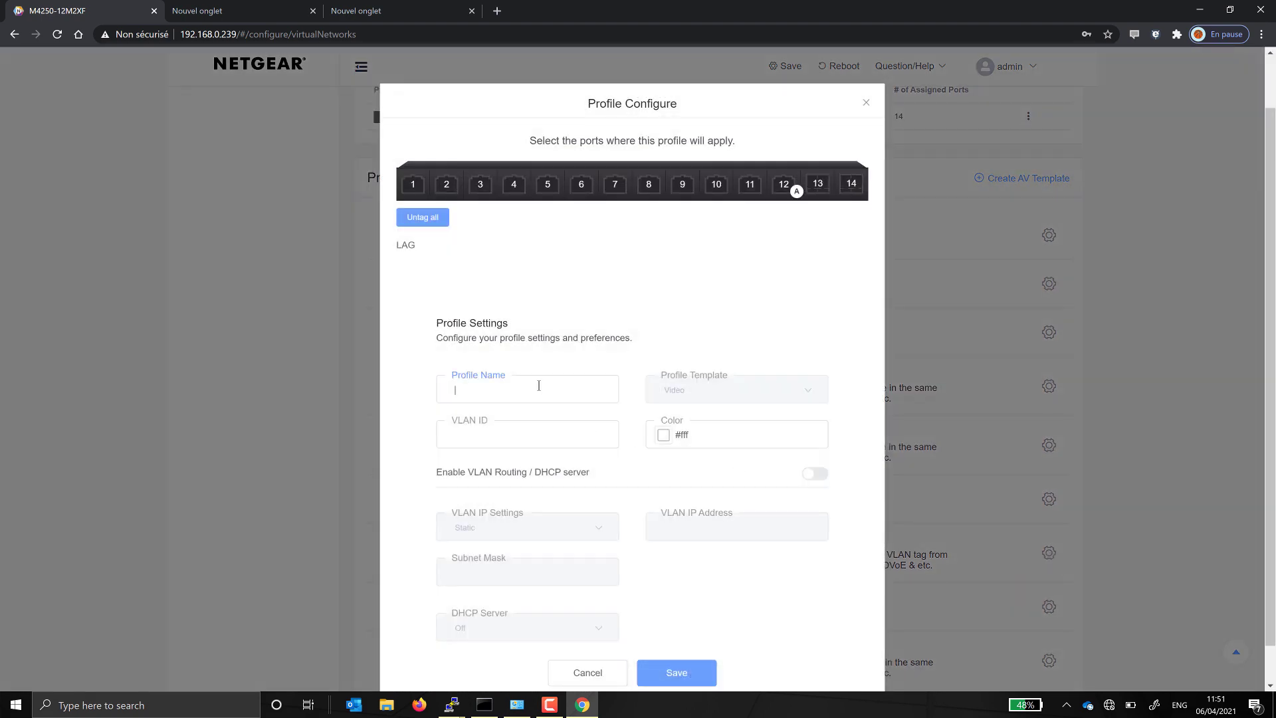
pyautogui.click(408, 186)
pyautogui.click(445, 194)
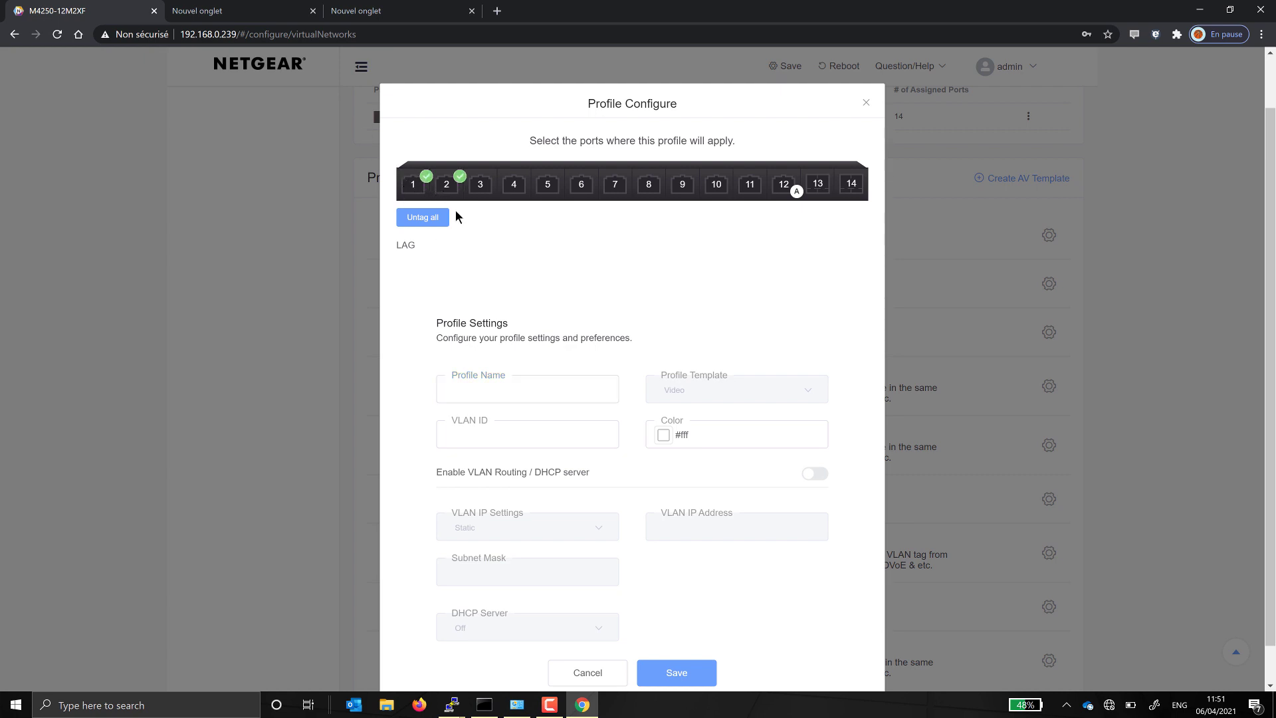
pyautogui.click(523, 390)
pyautogui.write('VLAN_VIDEO')
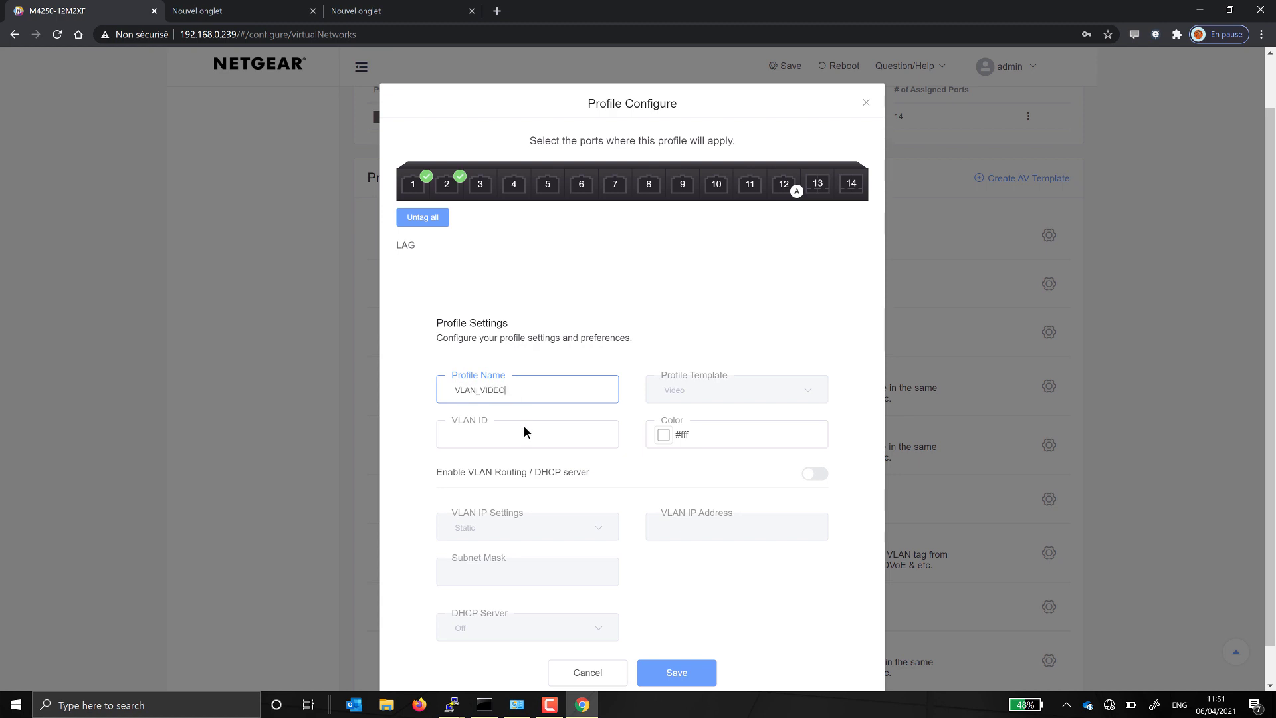
pyautogui.click(523, 434)
pyautogui.write('10')
# Give the VLAN_VIDEO profile the blue colour #0E58E0
pyautogui.click(663, 436)
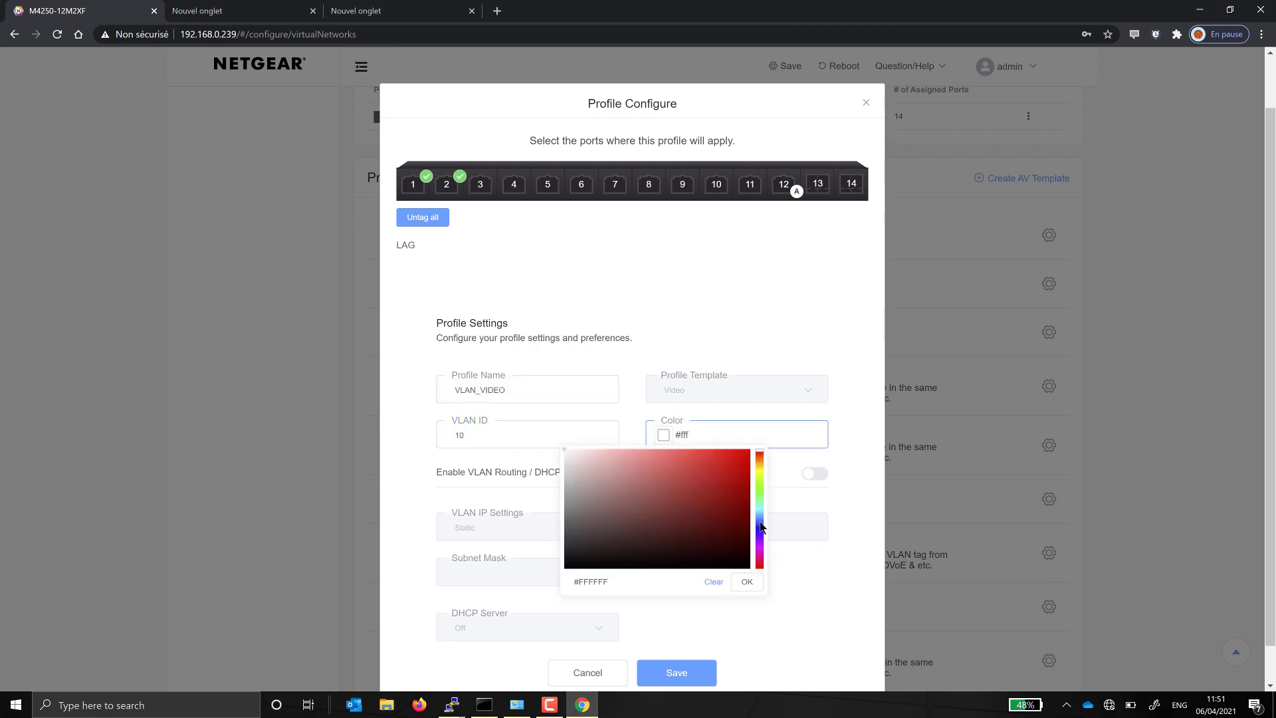
pyautogui.click(761, 523)
pyautogui.click(738, 463)
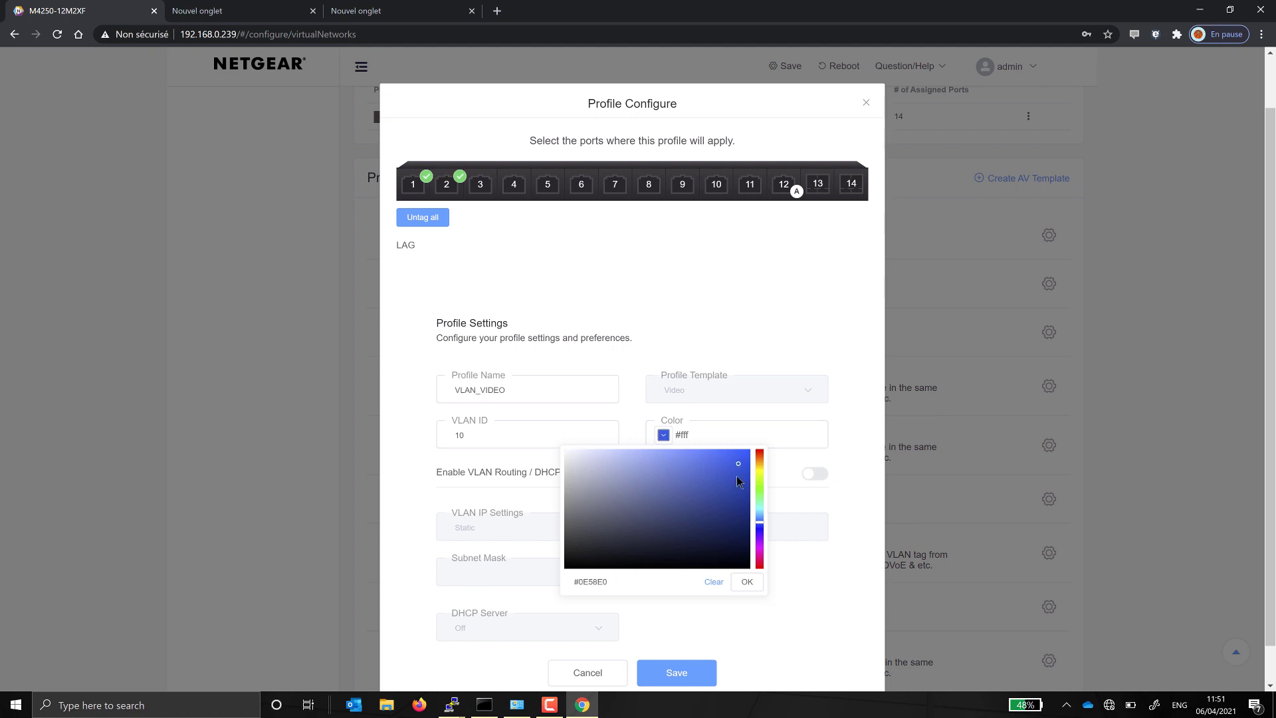
pyautogui.click(748, 582)
# Enable VLAN routing with static IP 172.0.10.254 and mask 255.255.255.0
pyautogui.click(813, 477)
pyautogui.click(724, 525)
pyautogui.write('172.0.10.254')
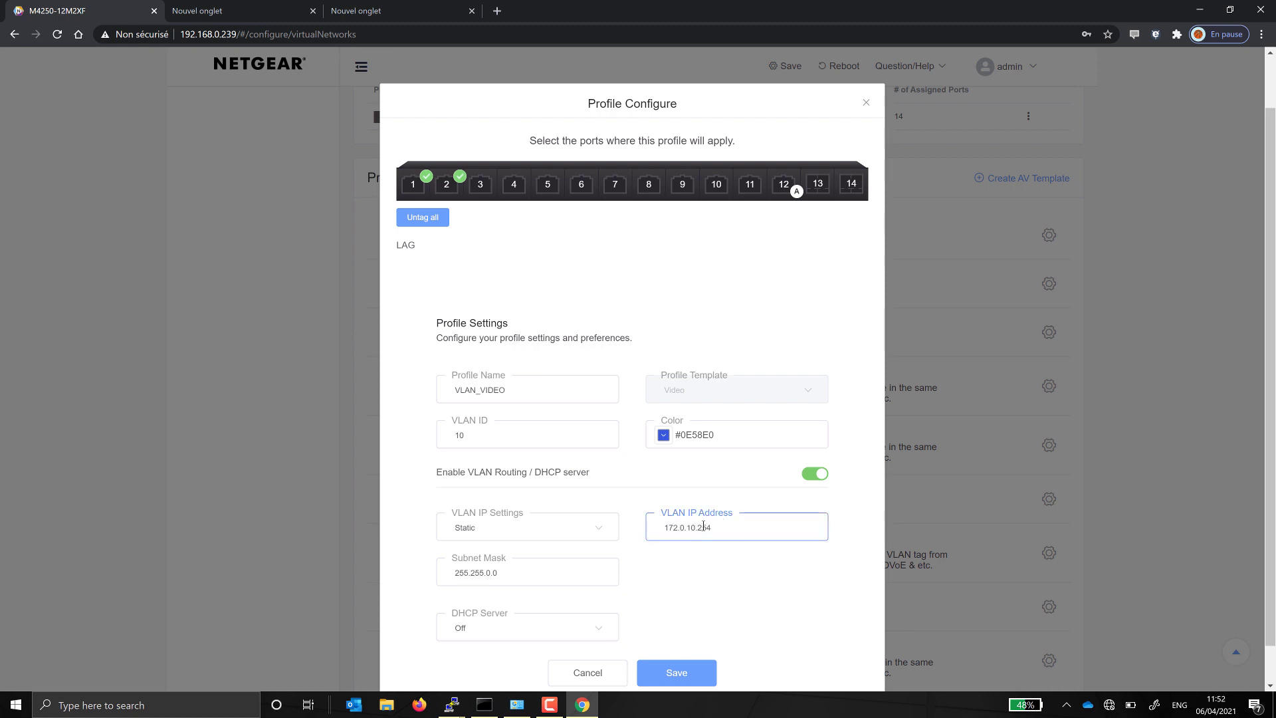
pyautogui.click(491, 575)
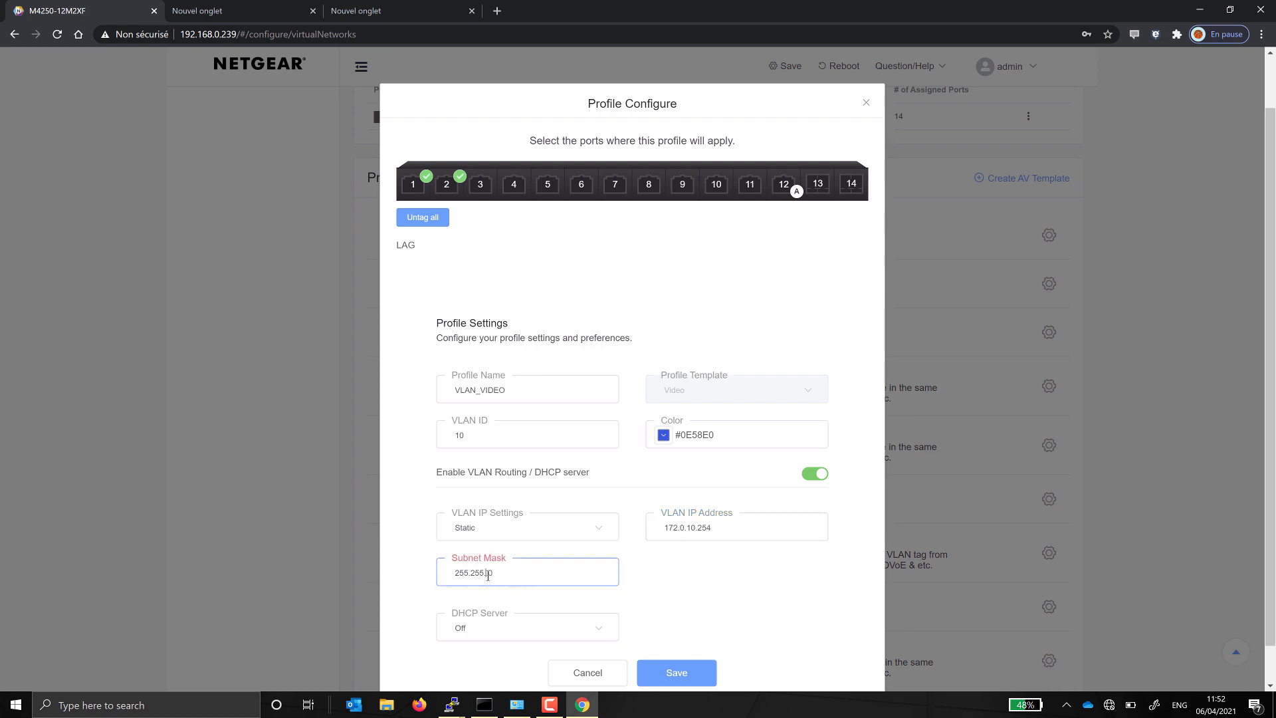
pyautogui.press('BackSpace')
pyautogui.write('255.')
# Enable the DHCP server and save VLAN_VIDEO, accepting the DNS warning
pyautogui.click(553, 629)
pyautogui.click(582, 592)
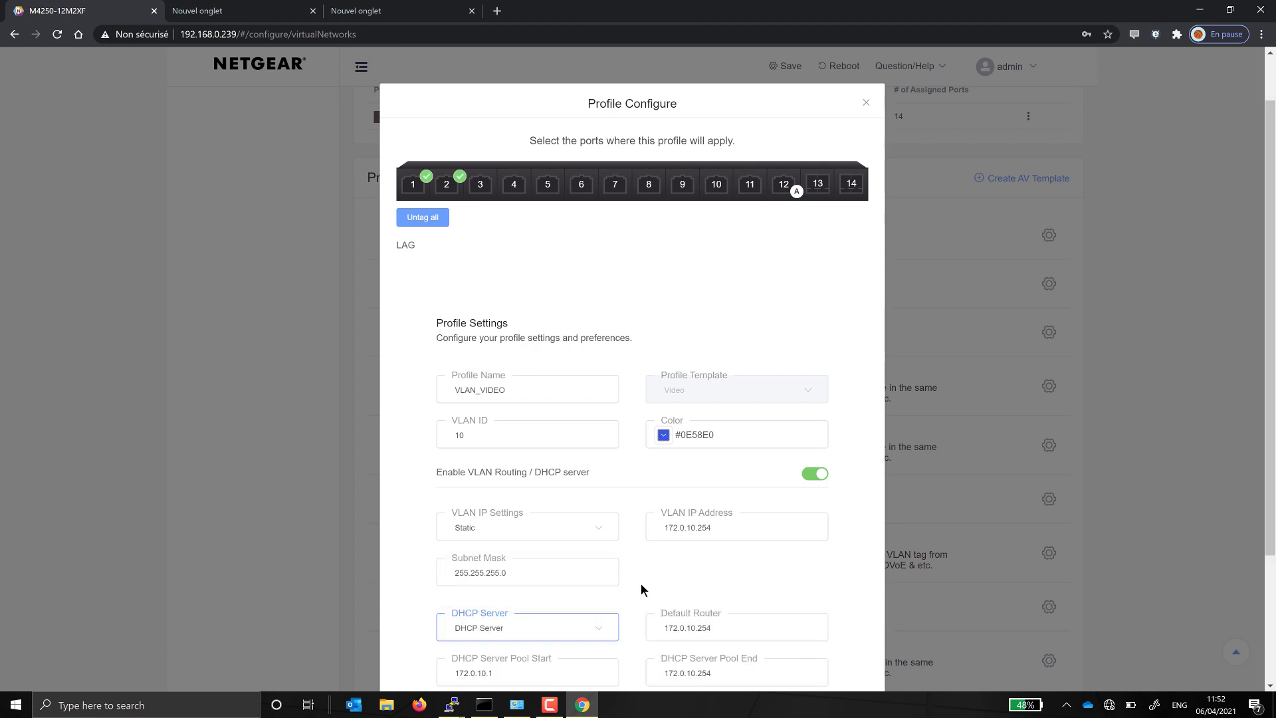
pyautogui.scroll(-3, 674, 589)
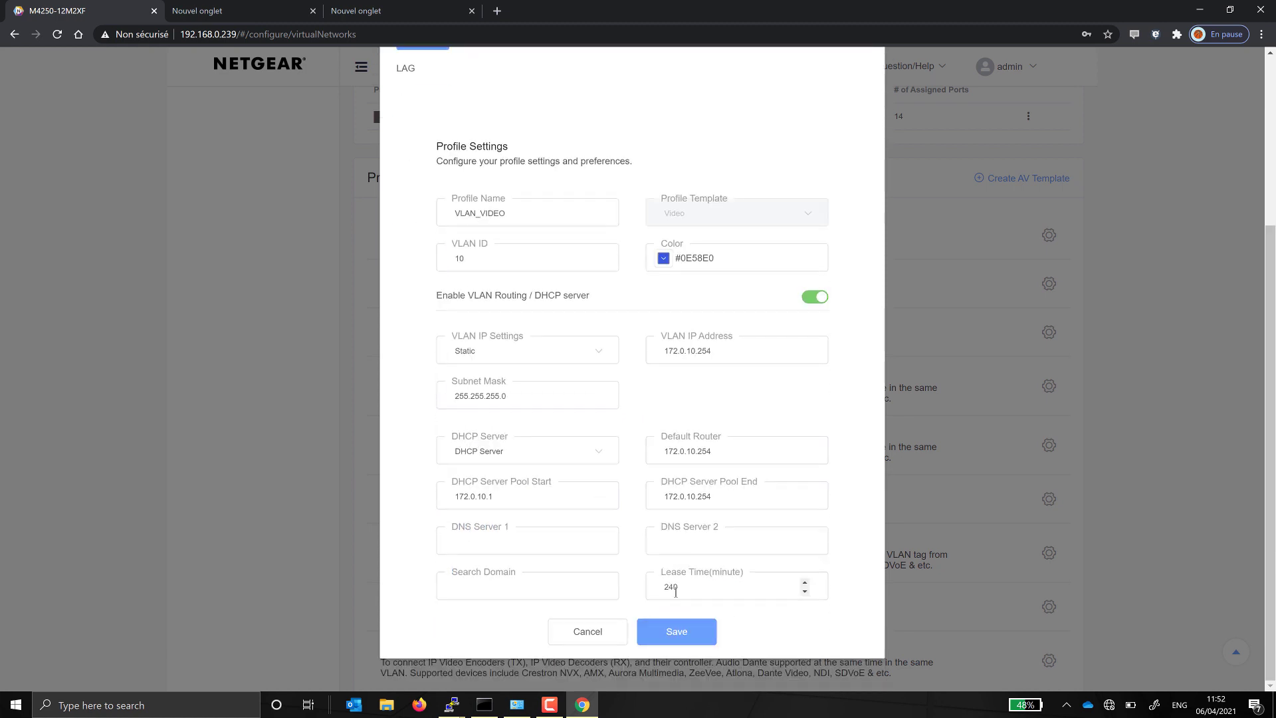
pyautogui.click(690, 637)
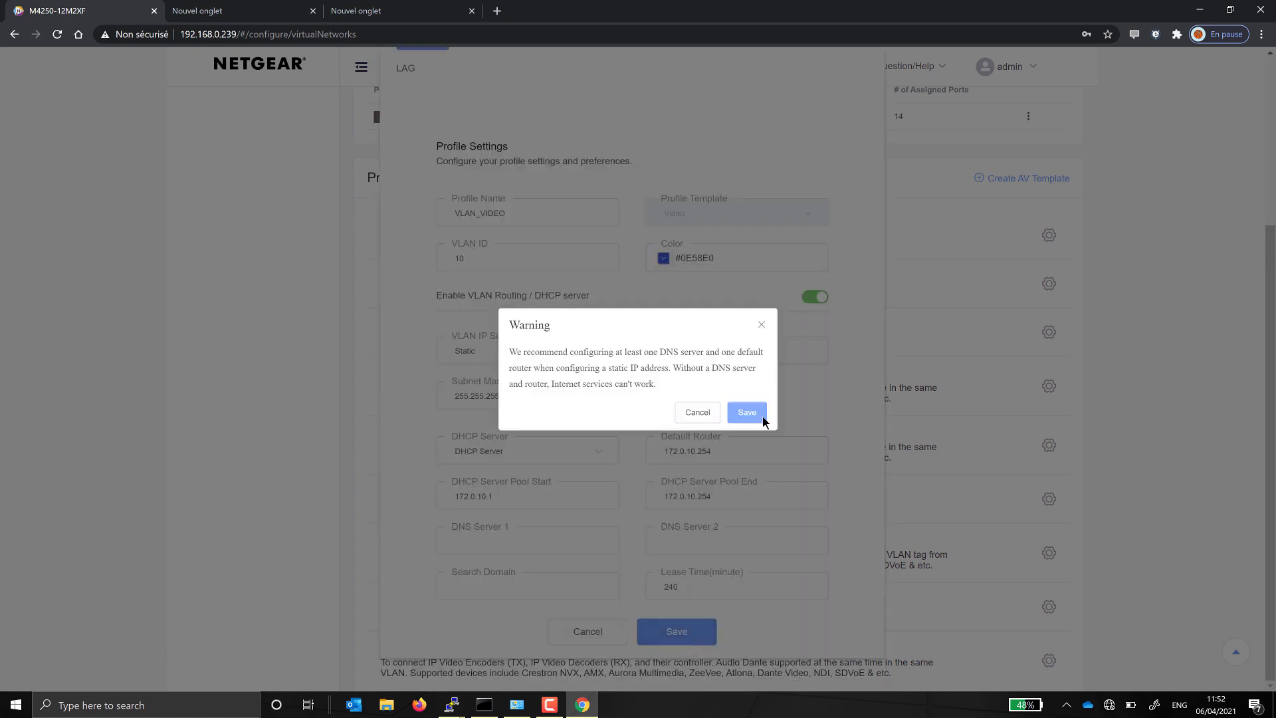
pyautogui.click(748, 406)
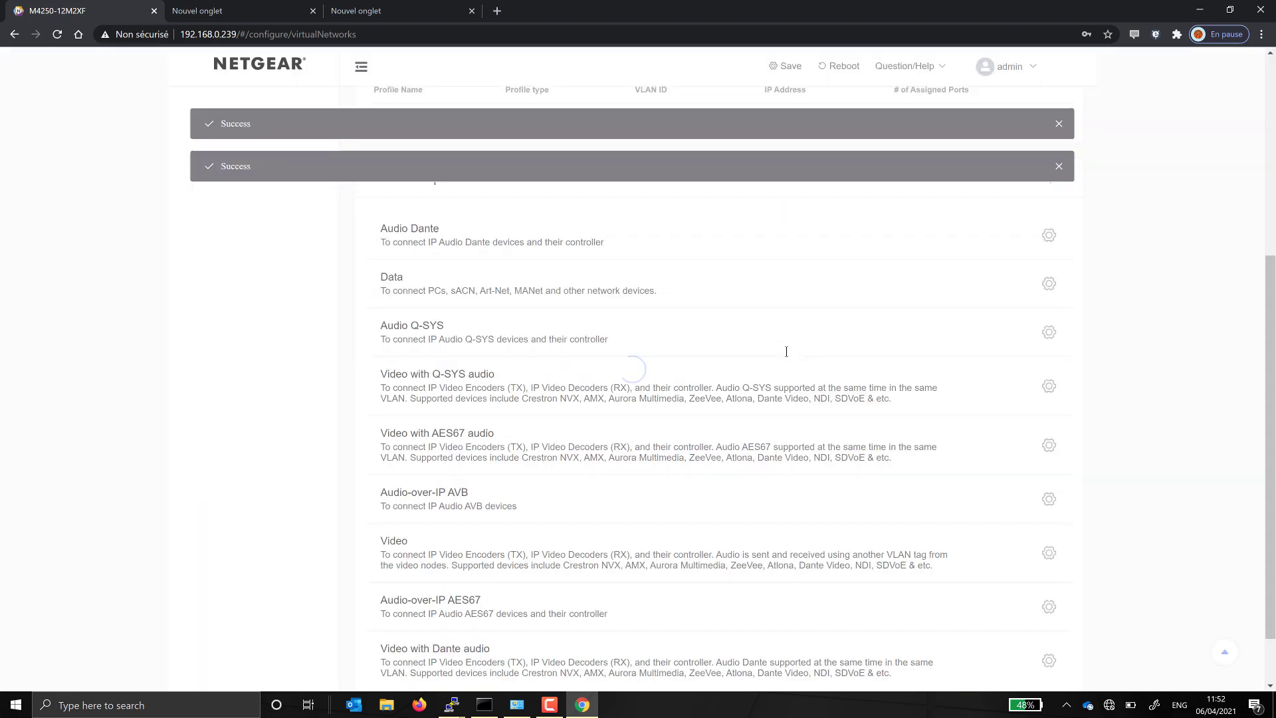
# Create a profile from the Audio Dante template on ports 3–4, named VLAN_DANTE with VLAN ID 20
pyautogui.scroll(3, 815, 337)
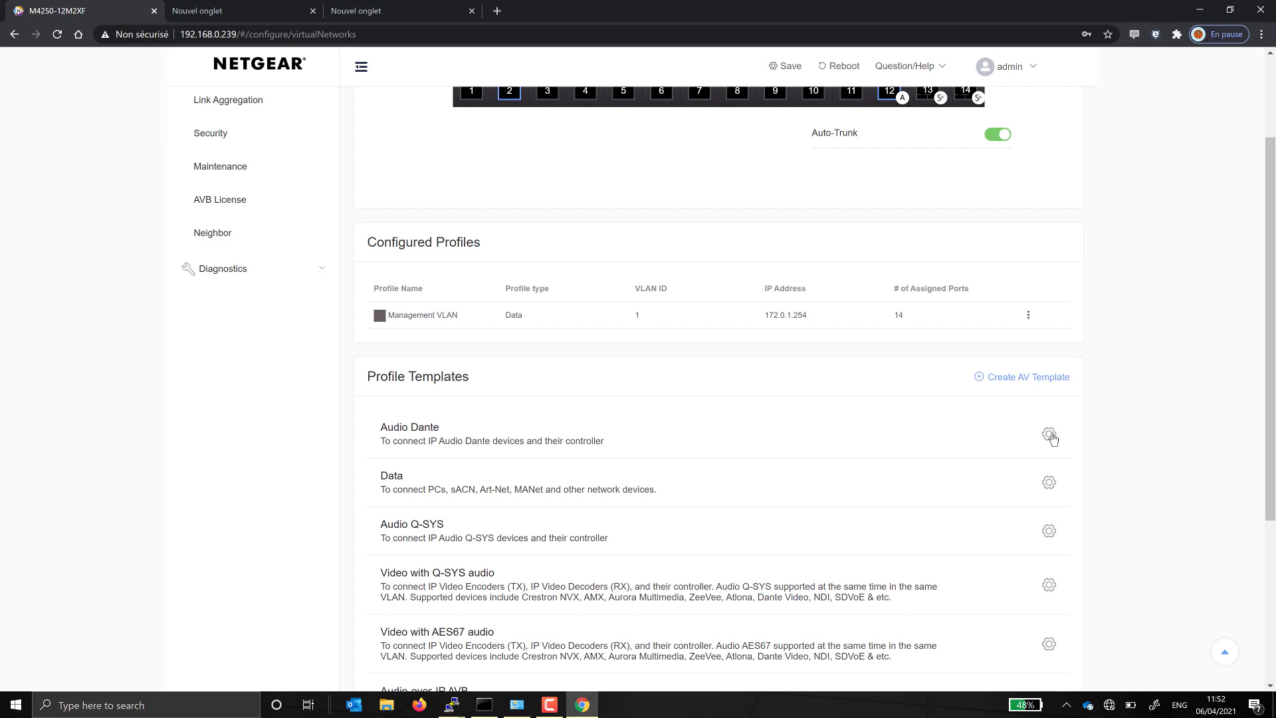
pyautogui.click(1050, 436)
pyautogui.click(482, 198)
pyautogui.click(513, 195)
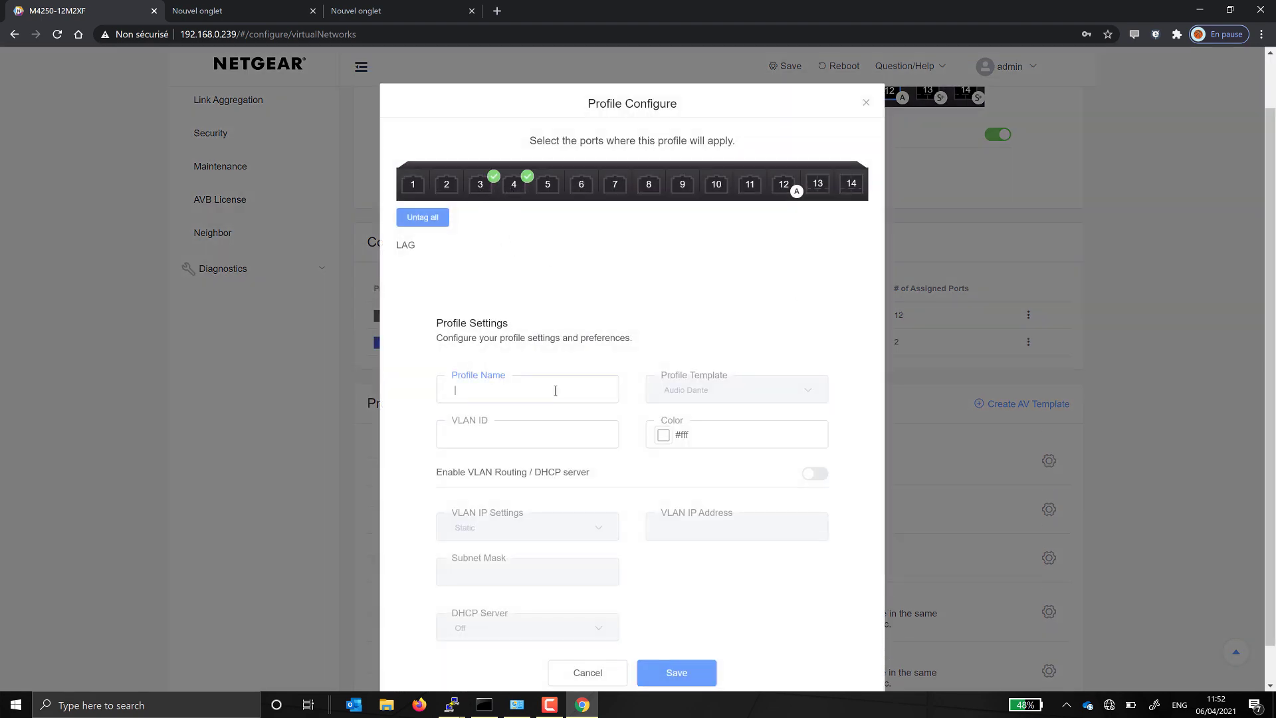
pyautogui.write('LAN')
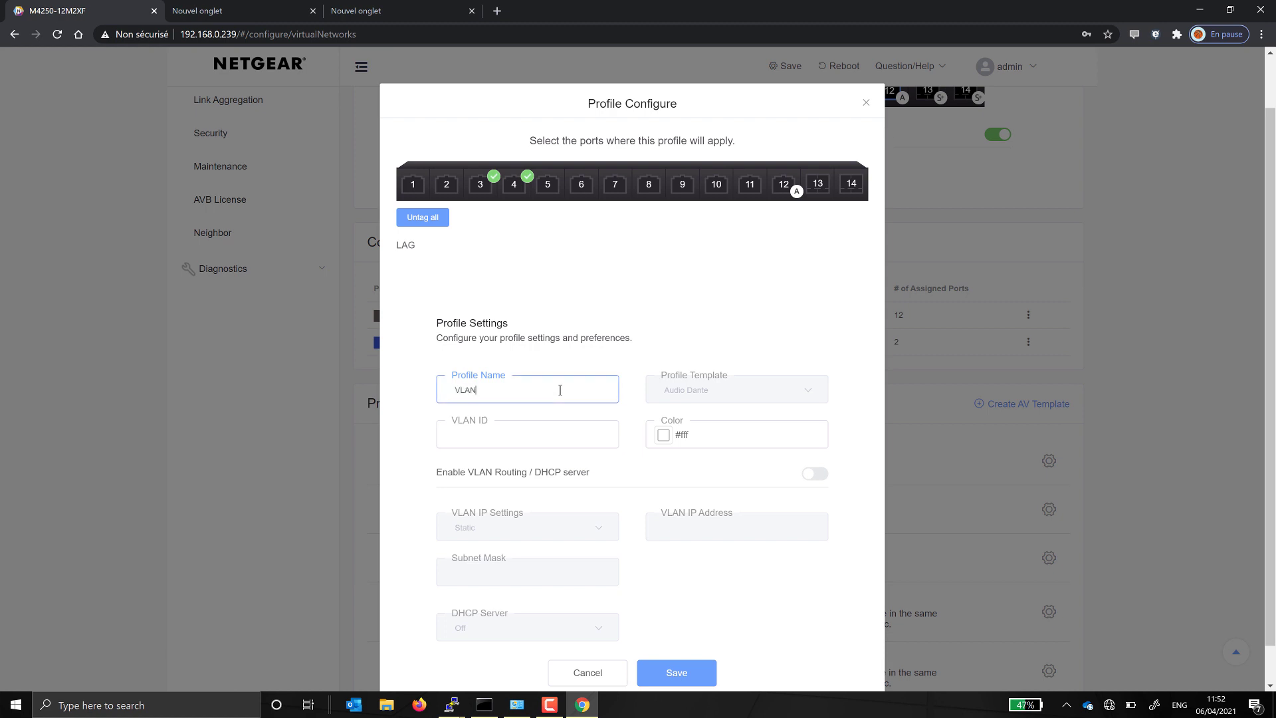
pyautogui.write('_DANTE')
pyautogui.click(564, 441)
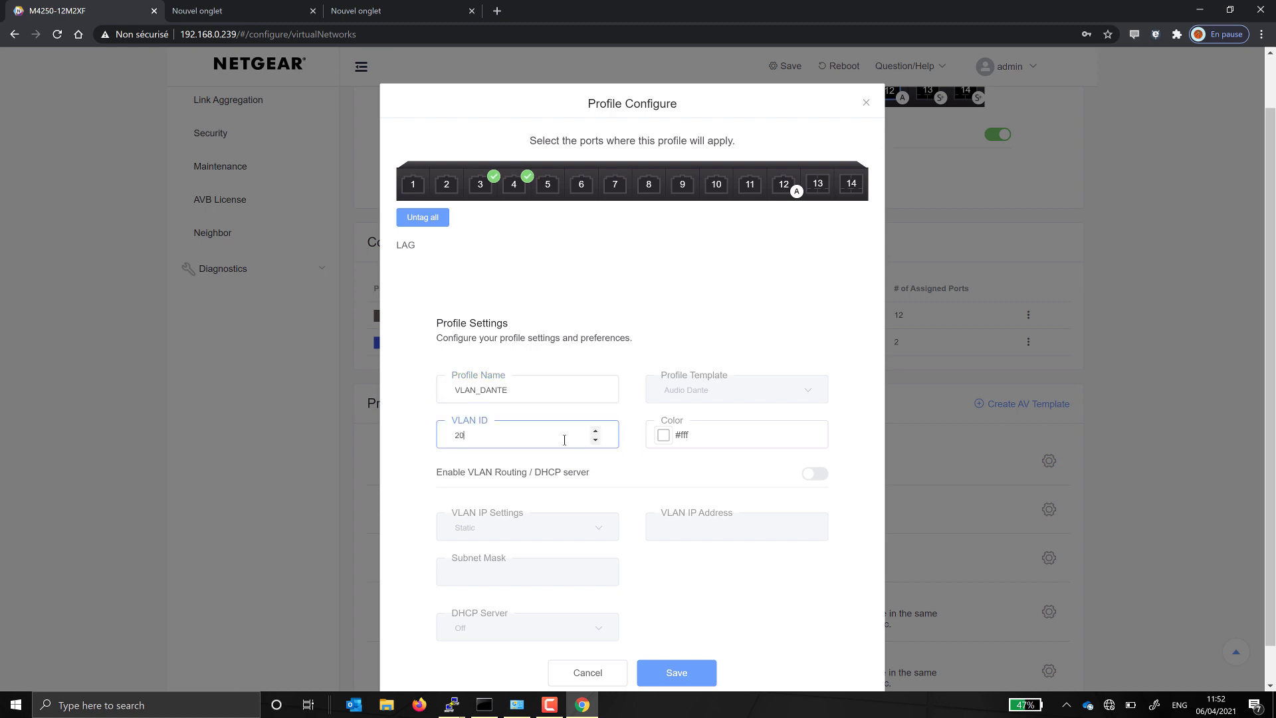
# Set the VLAN_DANTE profile colour to green #35E708
pyautogui.click(664, 436)
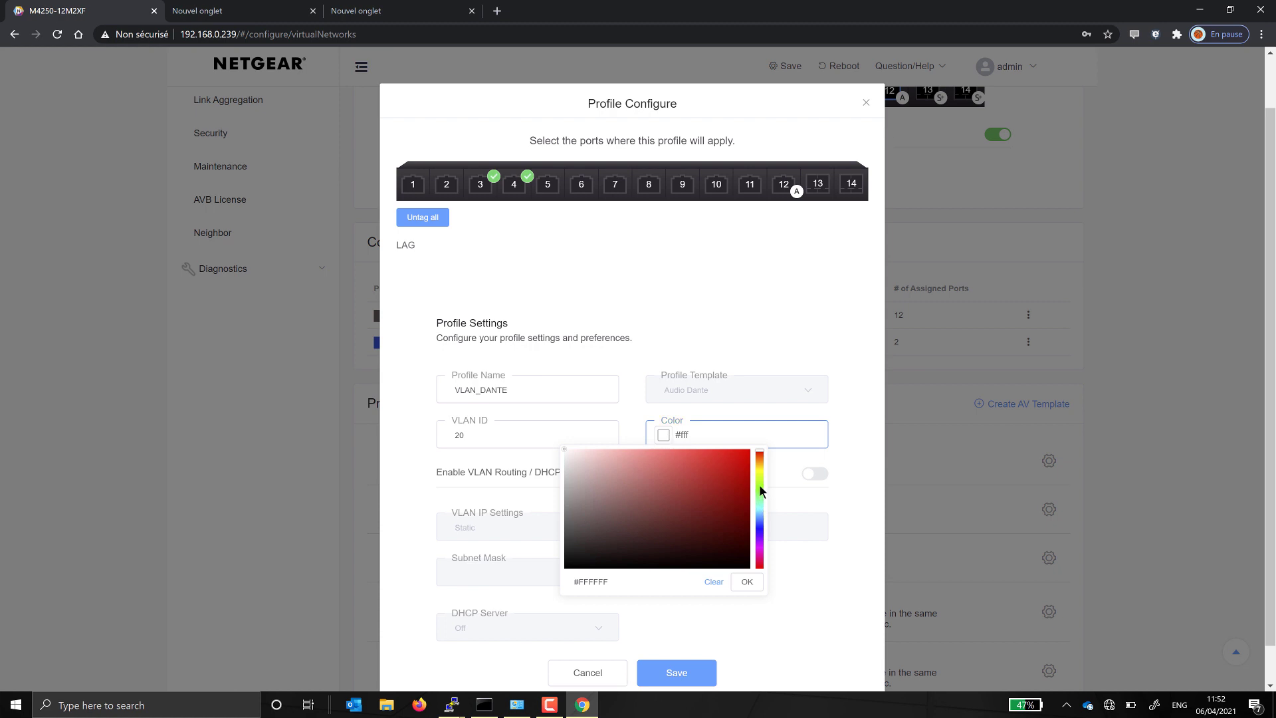
pyautogui.click(760, 486)
pyautogui.click(743, 461)
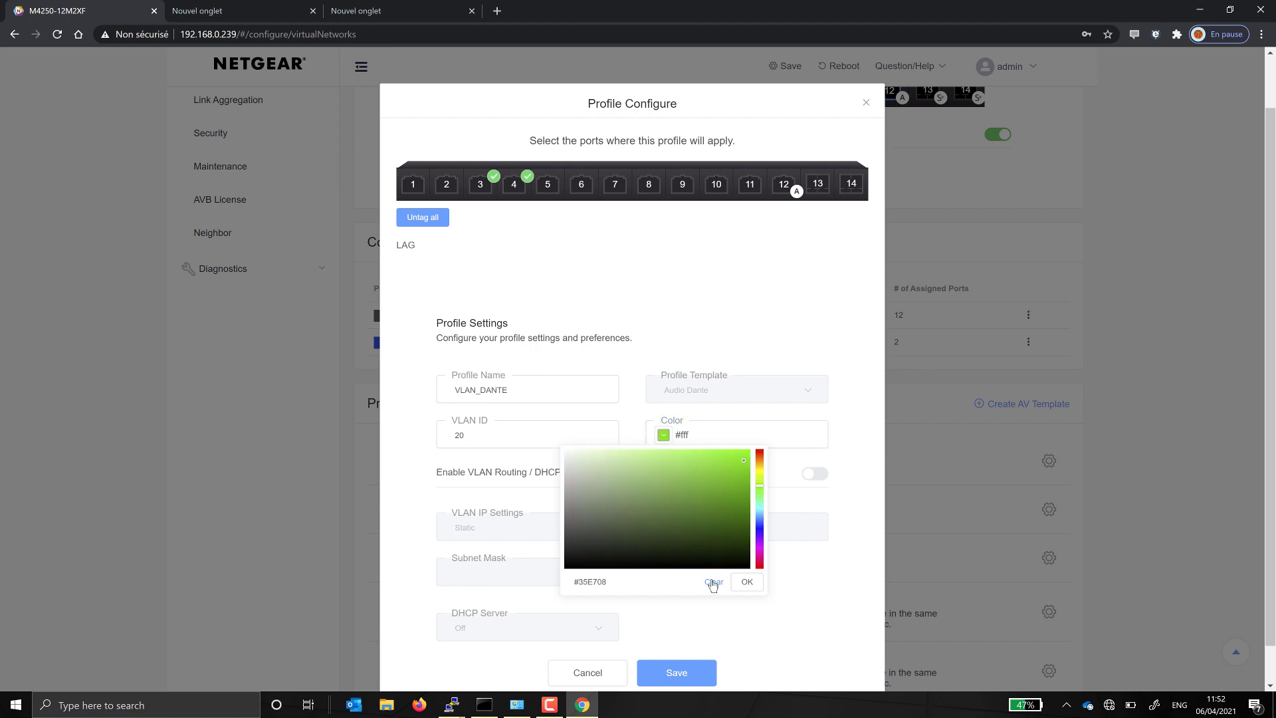
pyautogui.click(746, 583)
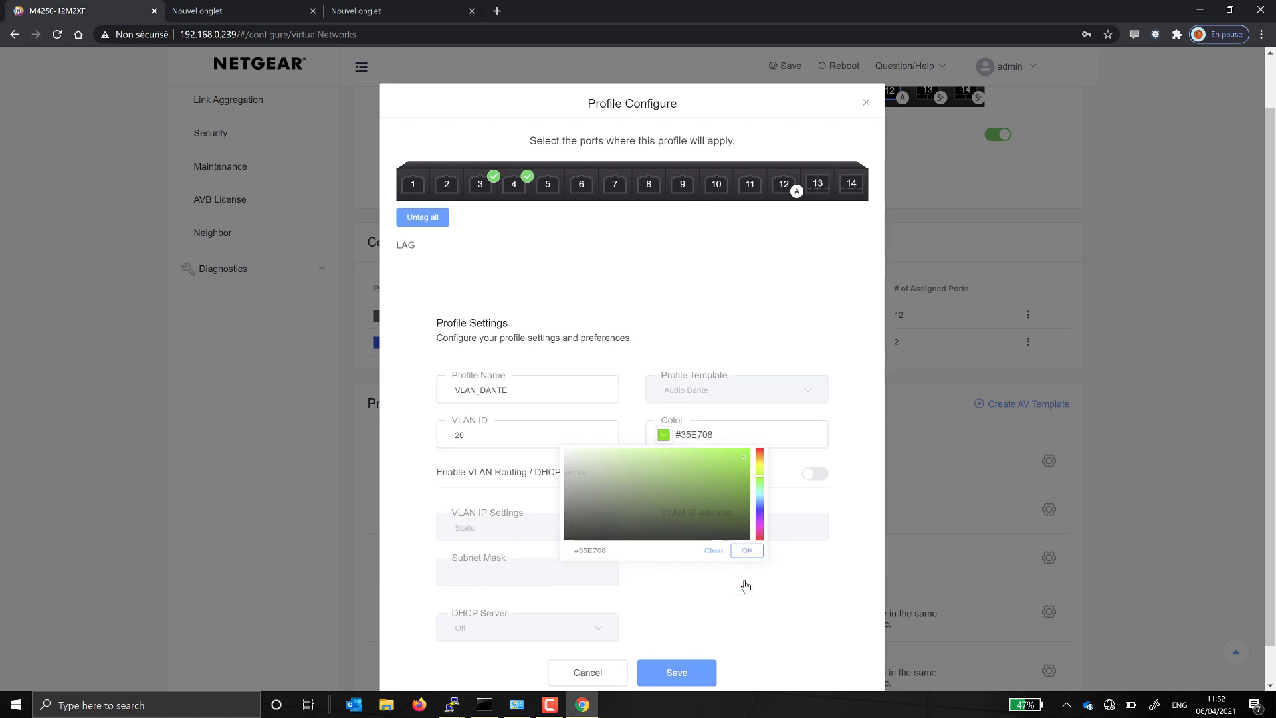
# Enable VLAN routing with IP 172.0.20.254 and mask 255.255.255.0
pyautogui.click(816, 475)
pyautogui.click(759, 527)
pyautogui.write('172')
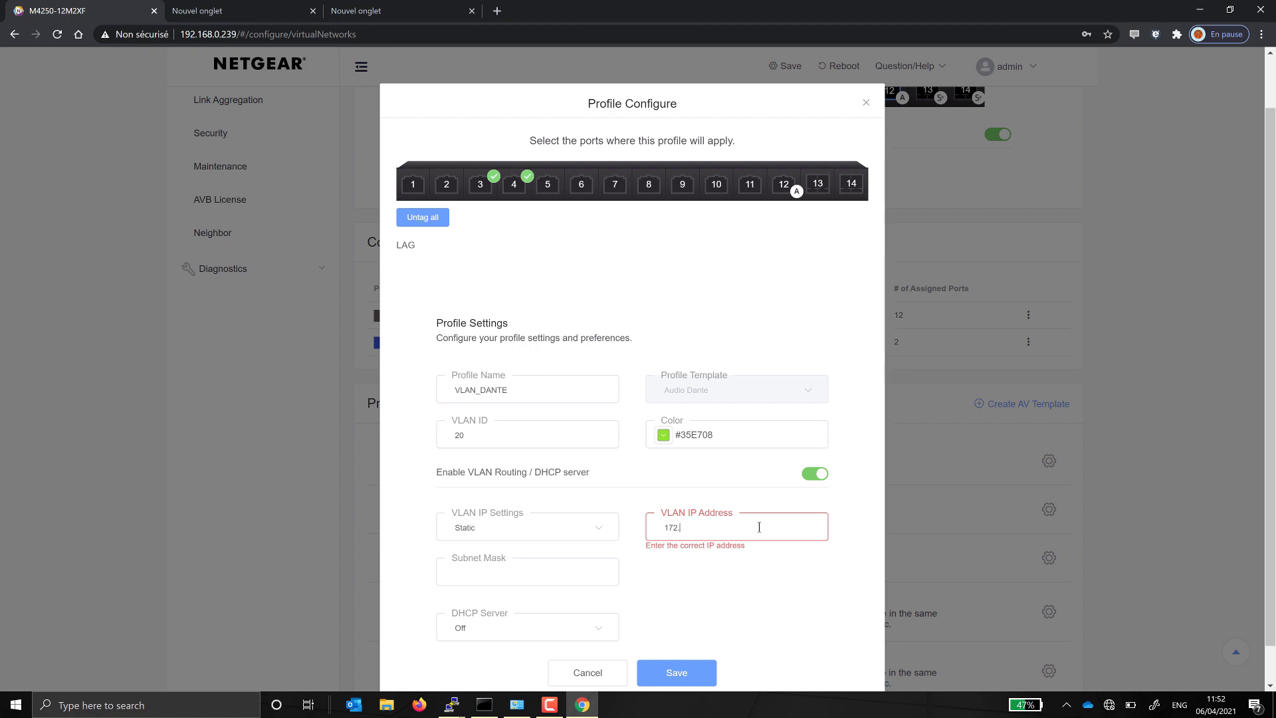
pyautogui.write('.0.20.254')
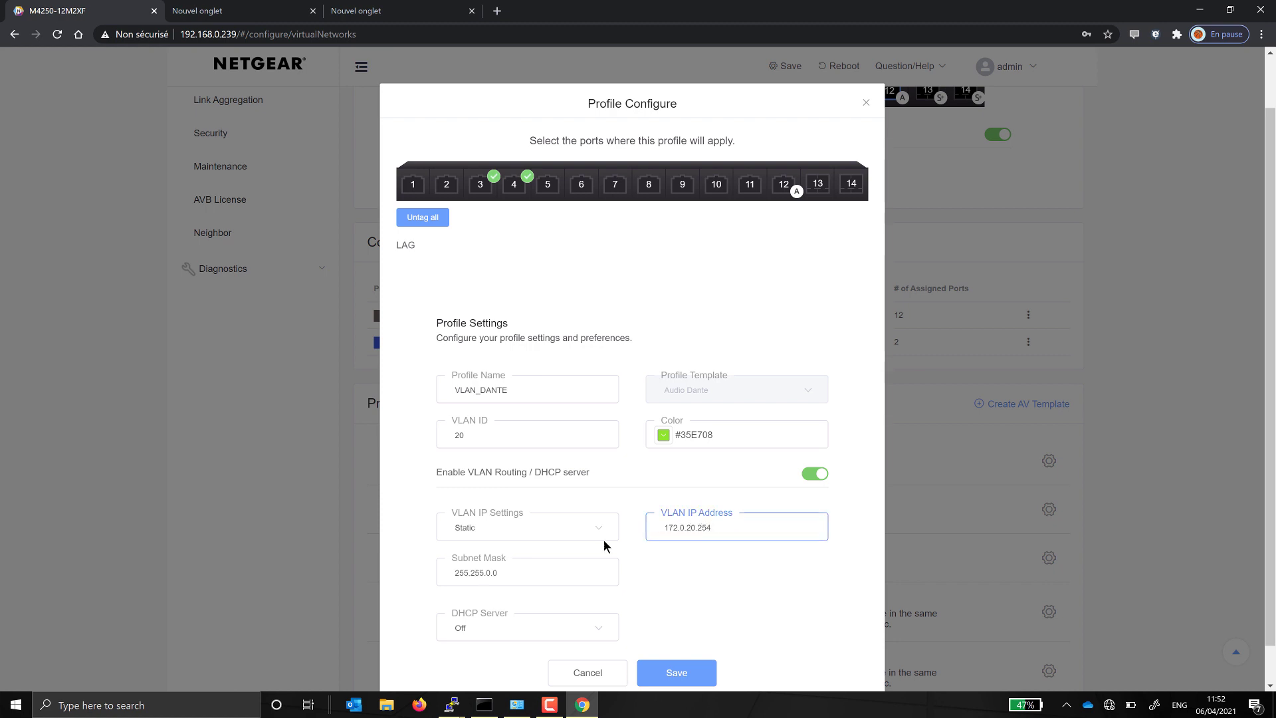
pyautogui.click(489, 571)
pyautogui.doubleClick(489, 571)
pyautogui.write('255.')
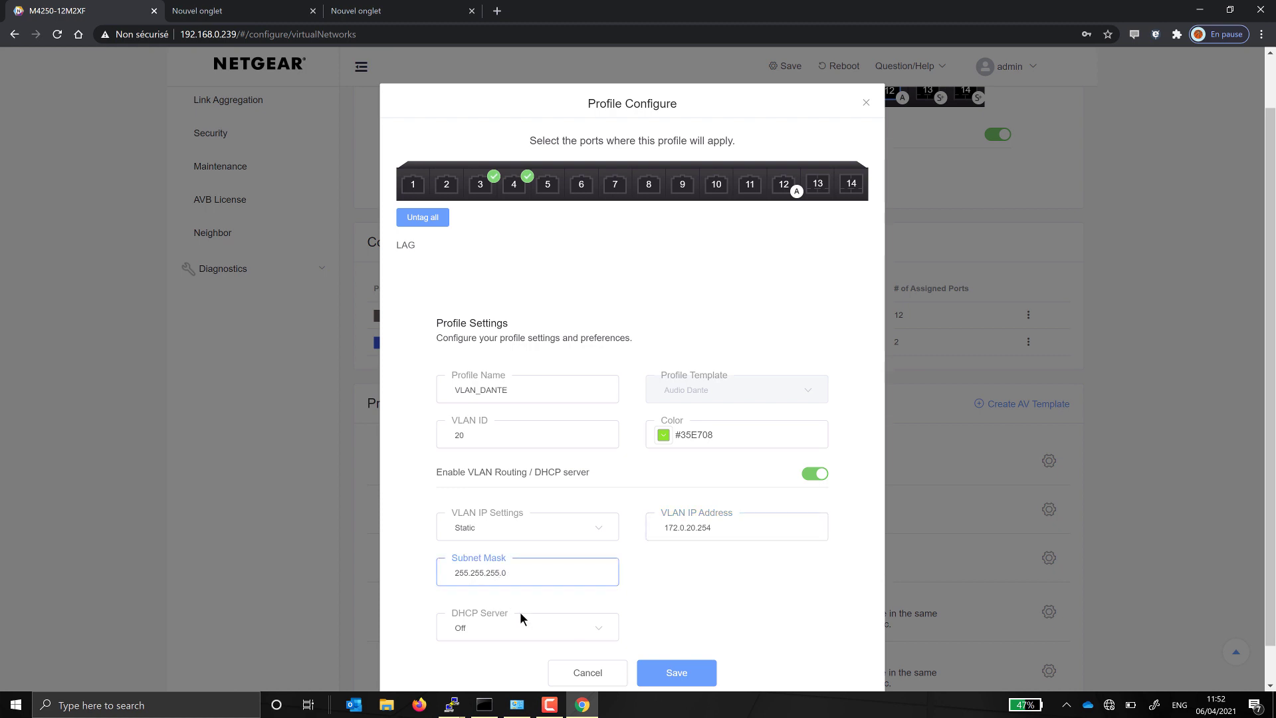
# Enable the DHCP server and save VLAN_DANTE, accepting the DNS warning
pyautogui.click(522, 631)
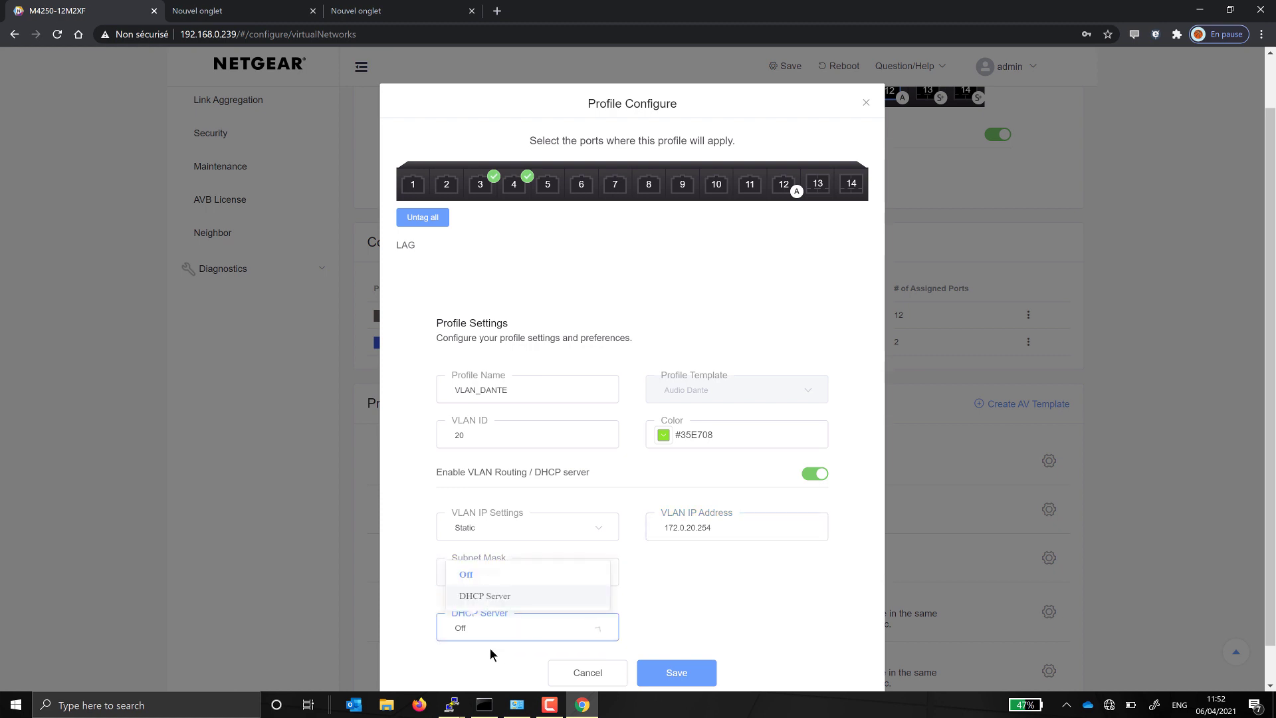
pyautogui.click(482, 591)
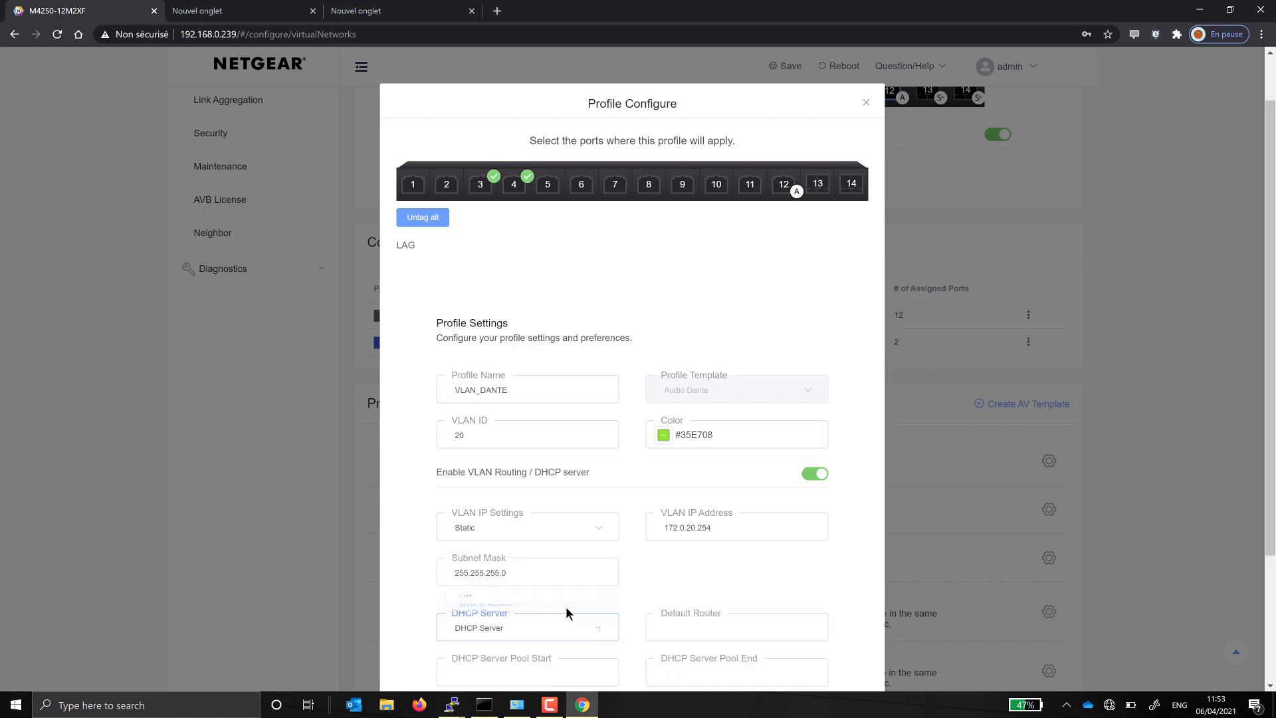
pyautogui.click(748, 626)
pyautogui.scroll(-3, 747, 630)
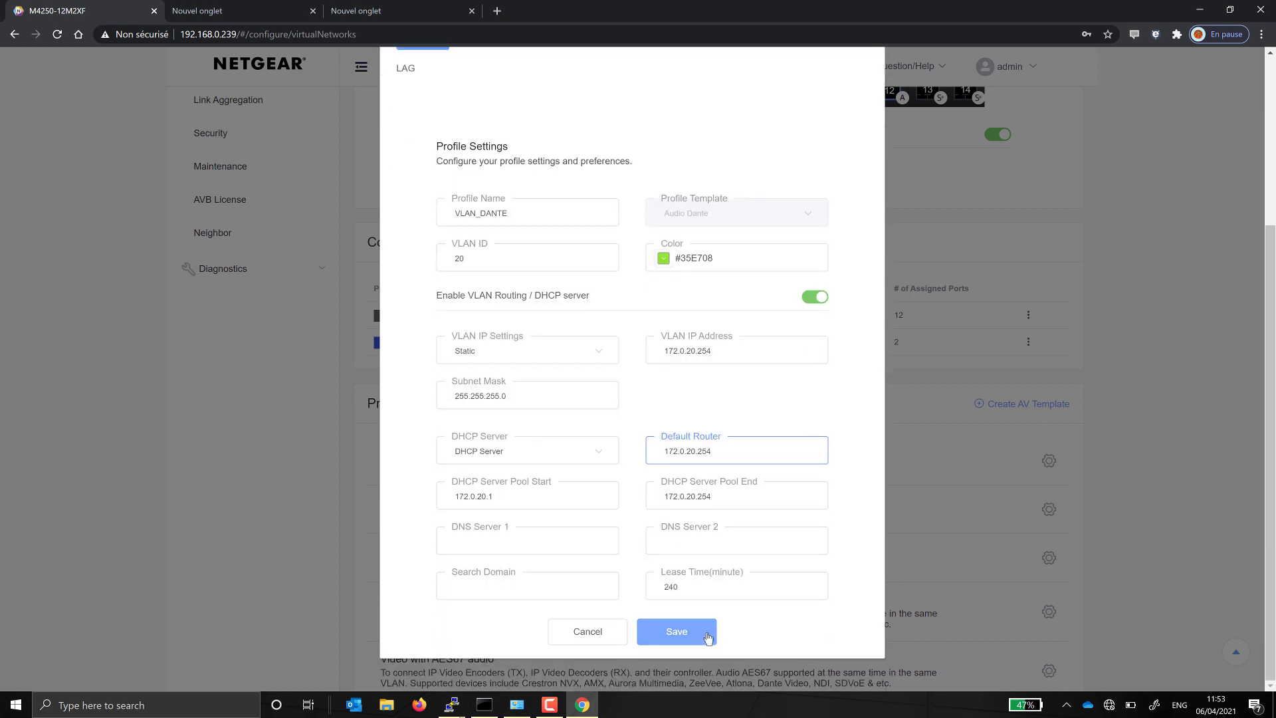
pyautogui.click(707, 636)
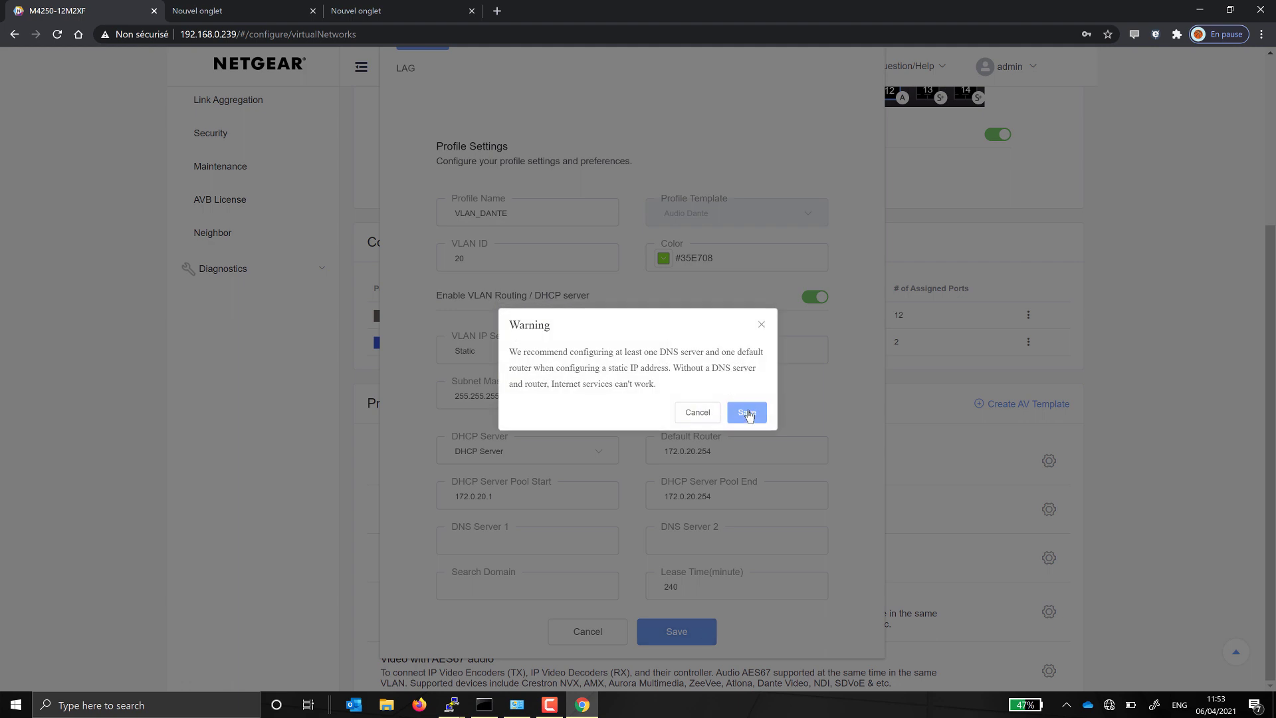
pyautogui.click(747, 413)
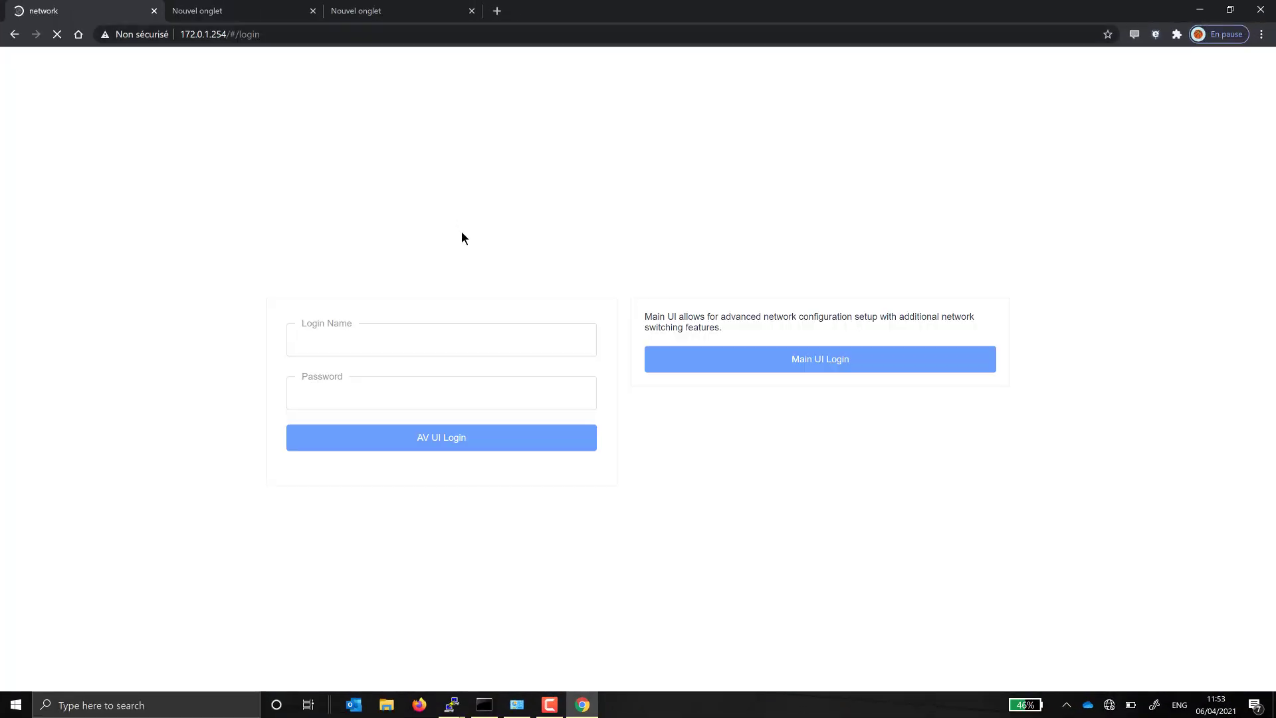
# Log back in with the admin account at the switch's new address 172.0.1.254
pyautogui.click(426, 341)
pyautogui.write('admin')
pyautogui.press('Tab')
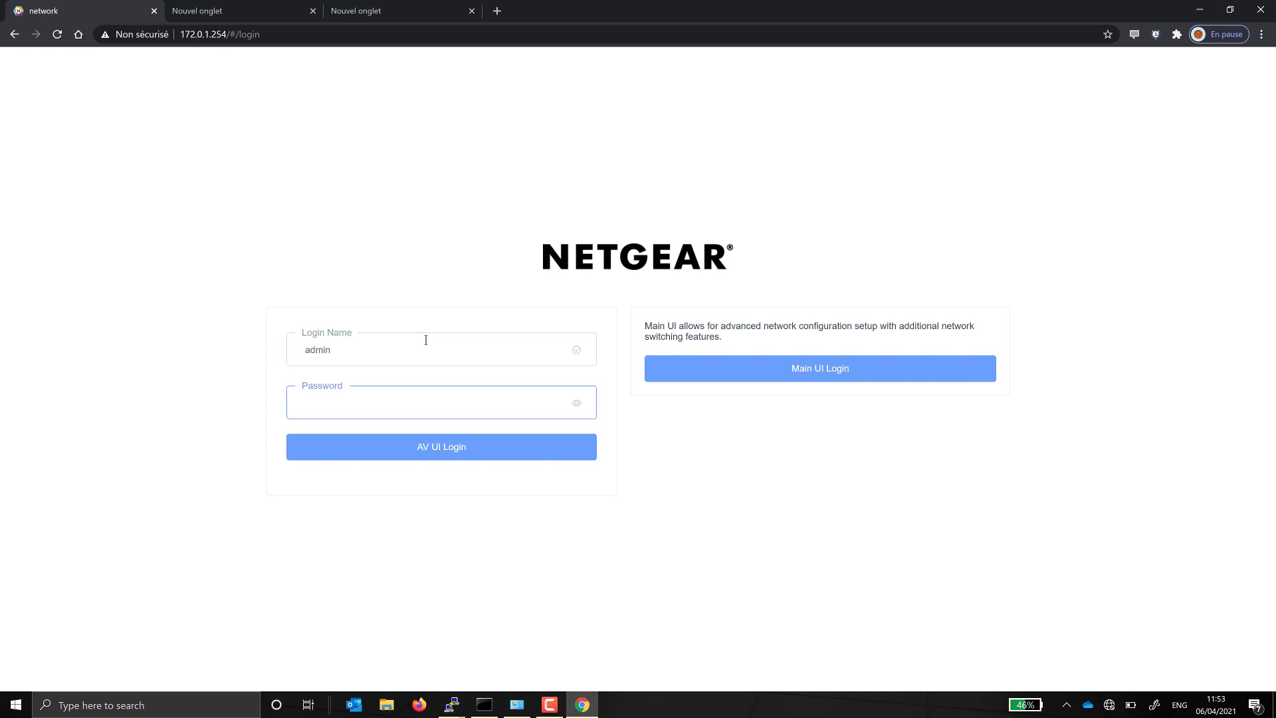
pyautogui.write('•••••••••')
pyautogui.press('Return')
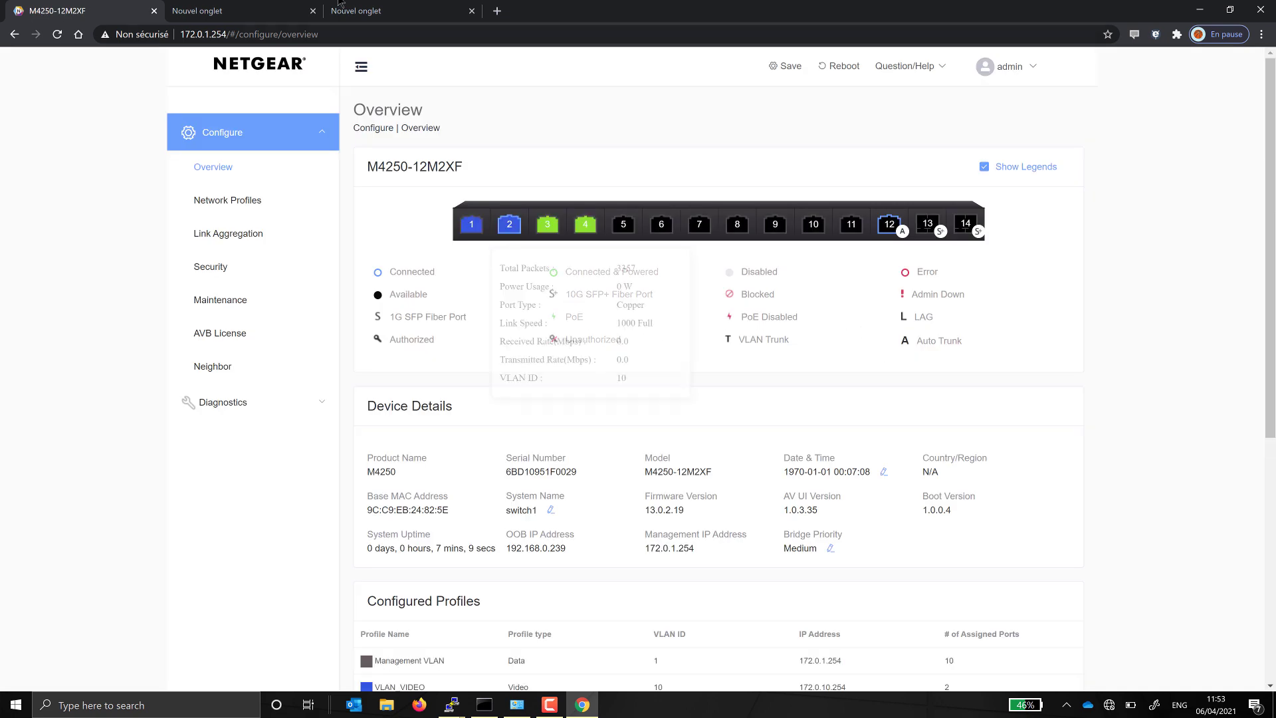
# Load 172.0.10.1 in the third tab, bypass the certificate warning, and enter the admin login
pyautogui.click(367, 11)
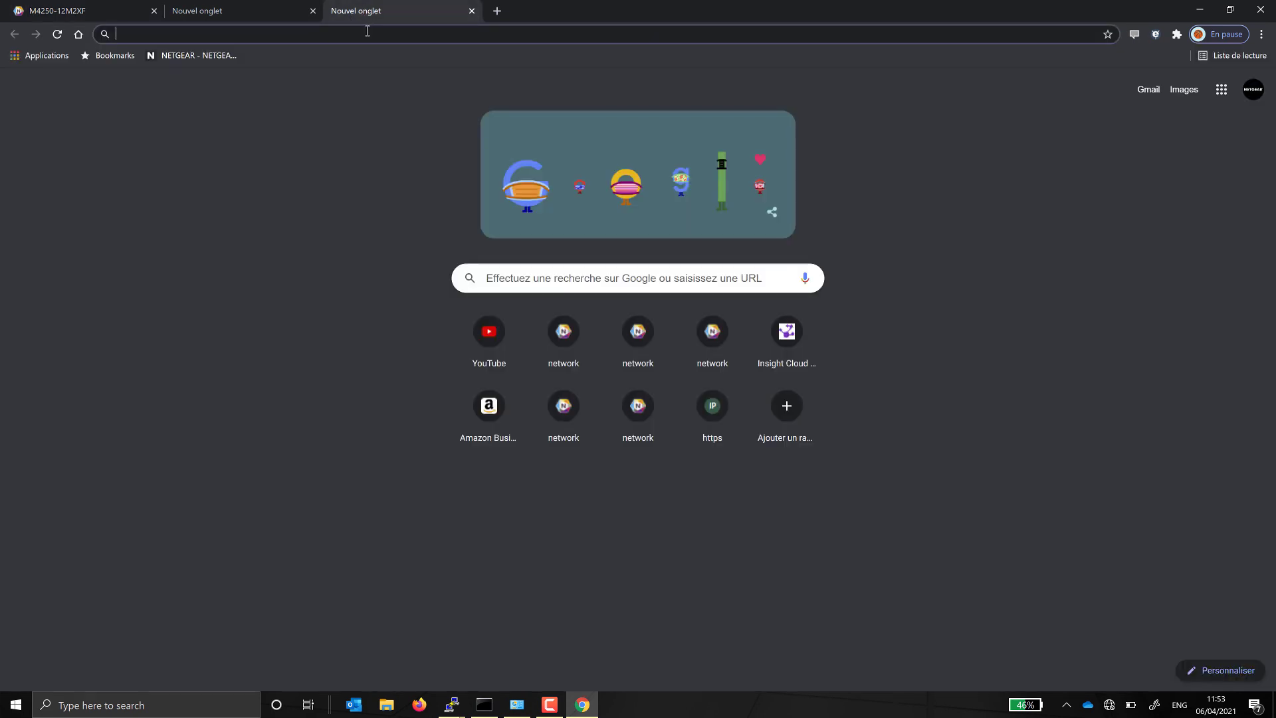
pyautogui.click(367, 31)
pyautogui.write('172.0.10.1')
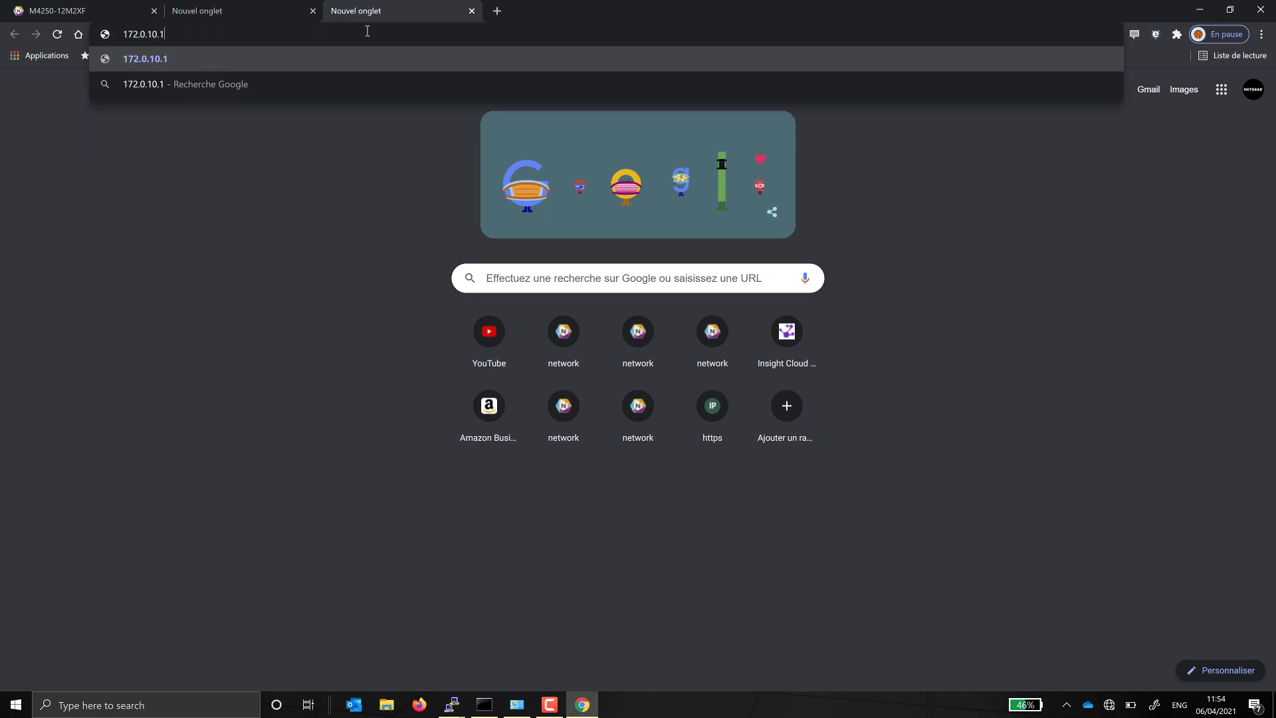
pyautogui.press('Return')
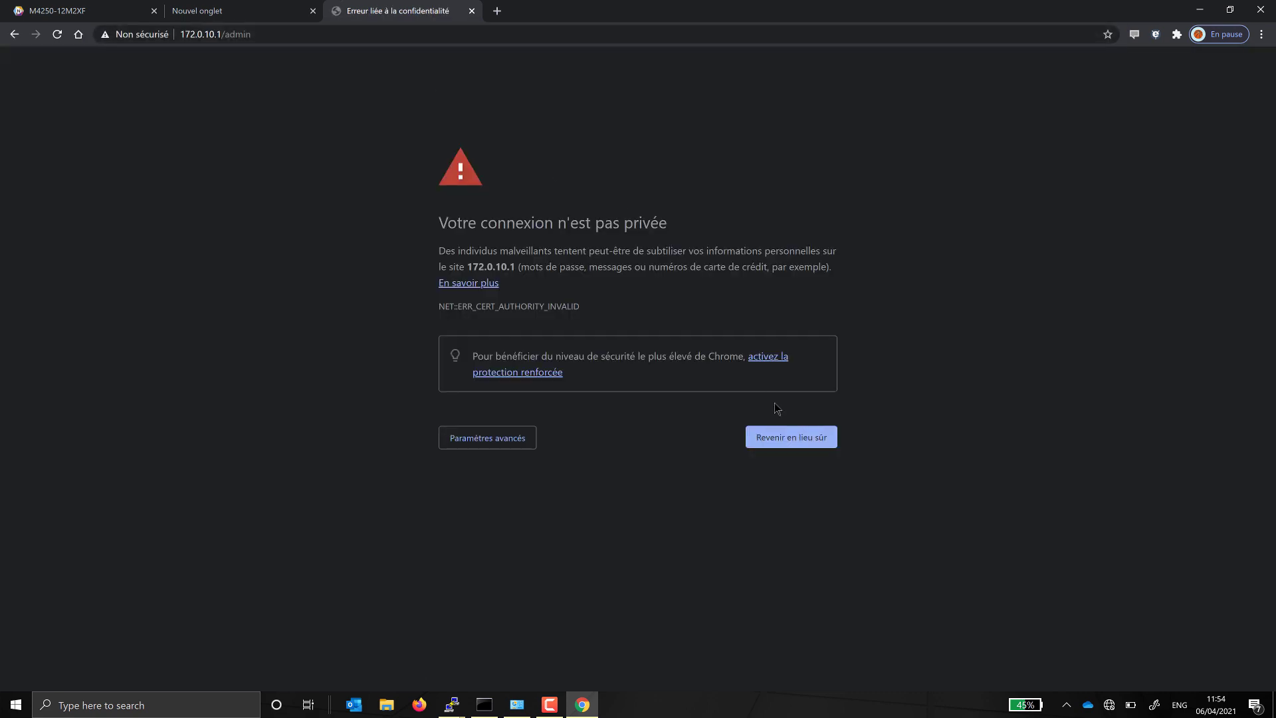
pyautogui.click(521, 442)
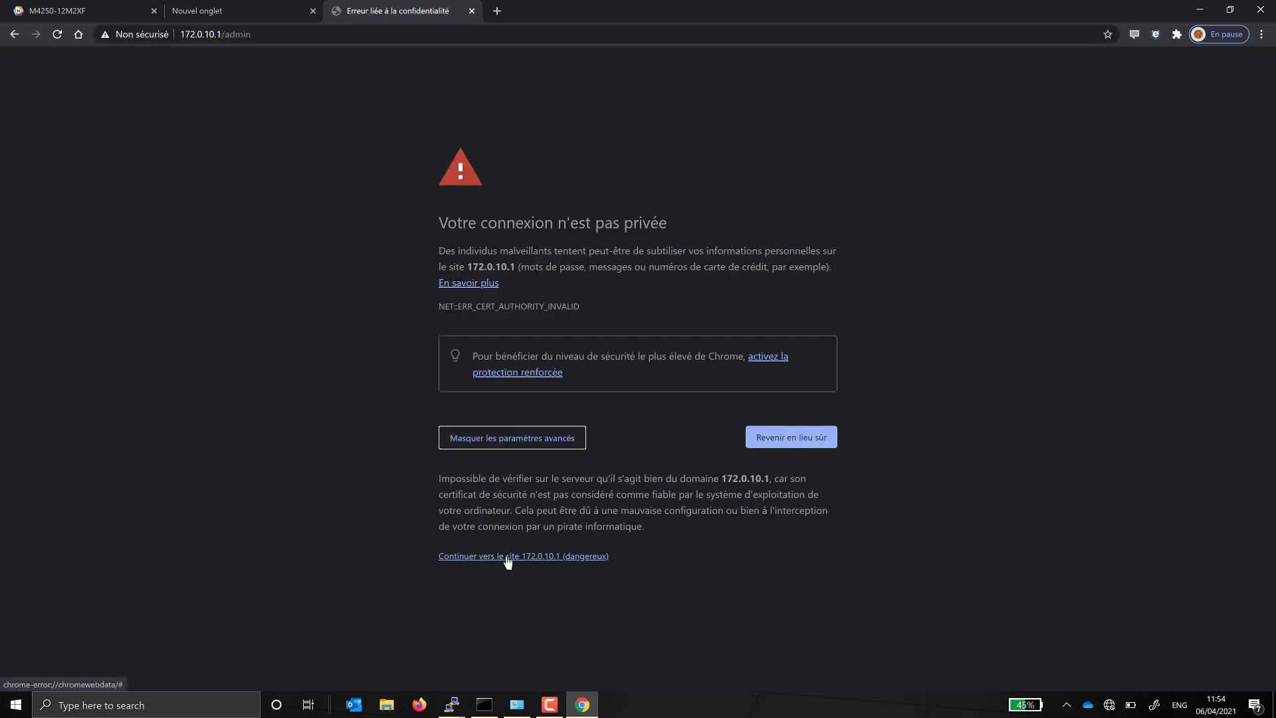
pyautogui.click(508, 562)
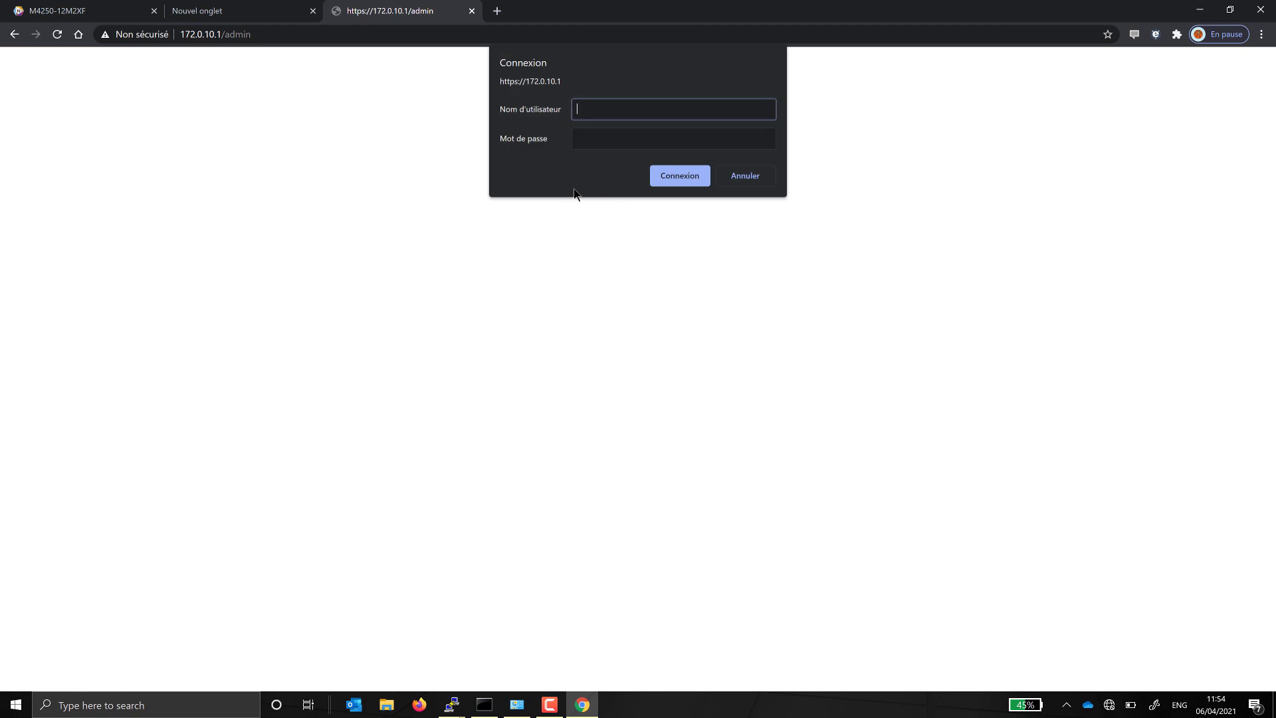
pyautogui.write('admin')
pyautogui.press('Tab')
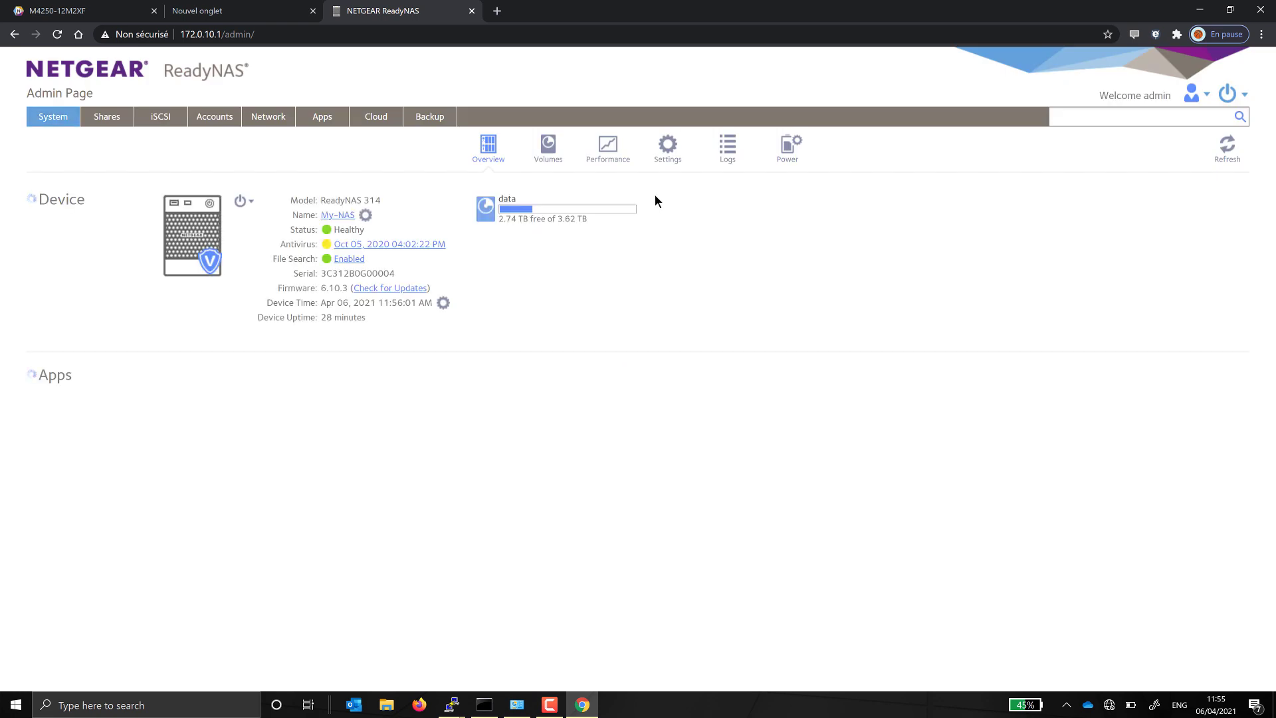
# Show eth0's IPv4 settings on the ReadyNAS Network page (DHCP, 172.0.10.1, router 172.0.10.254)
pyautogui.click(266, 119)
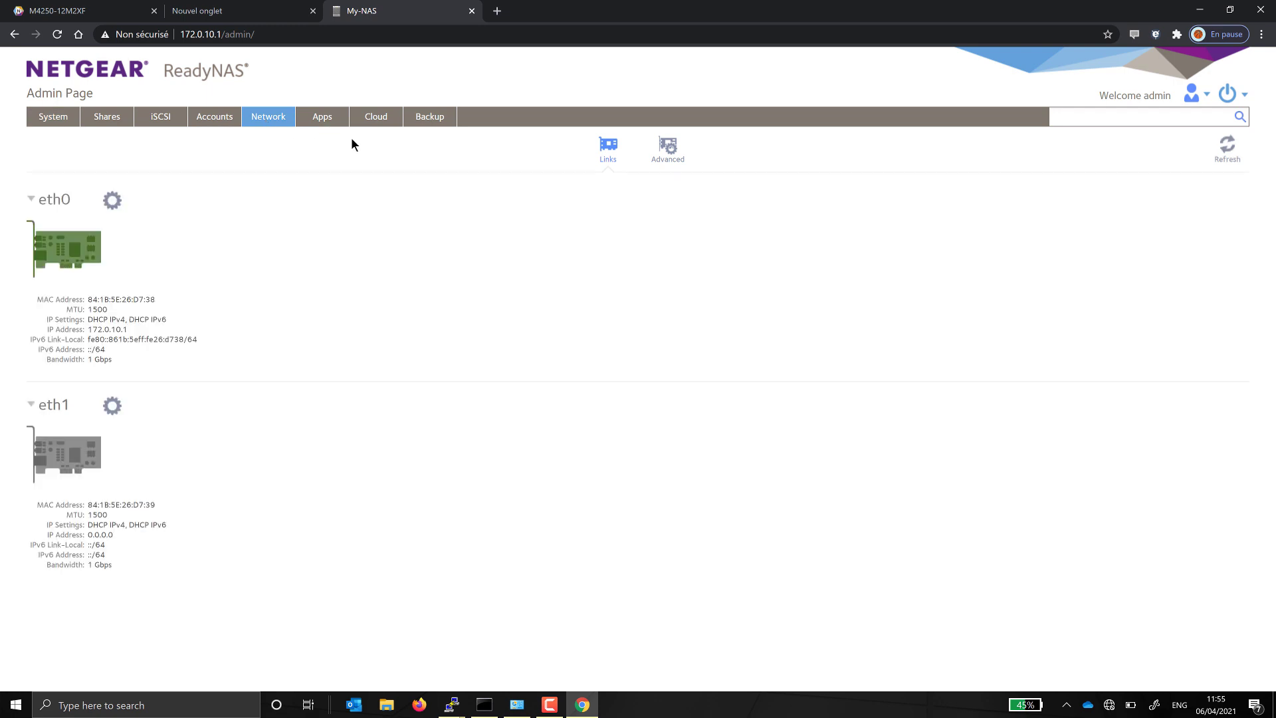
pyautogui.click(112, 200)
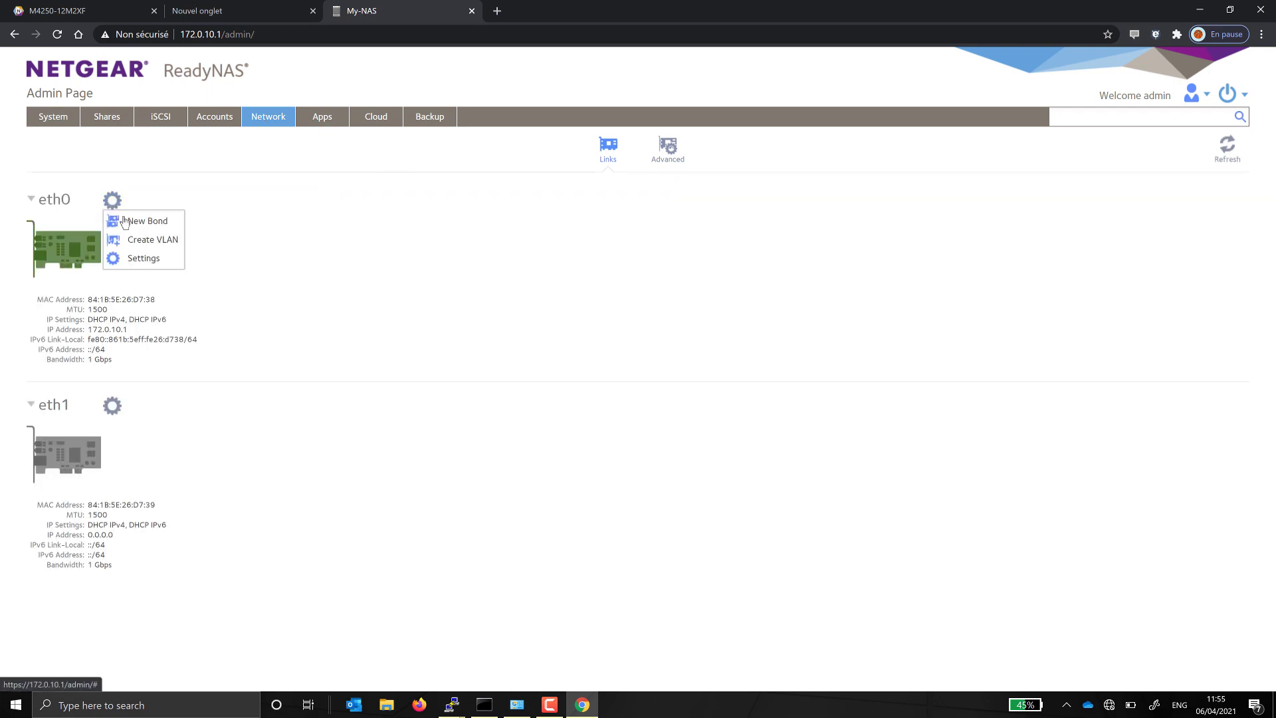
pyautogui.click(142, 258)
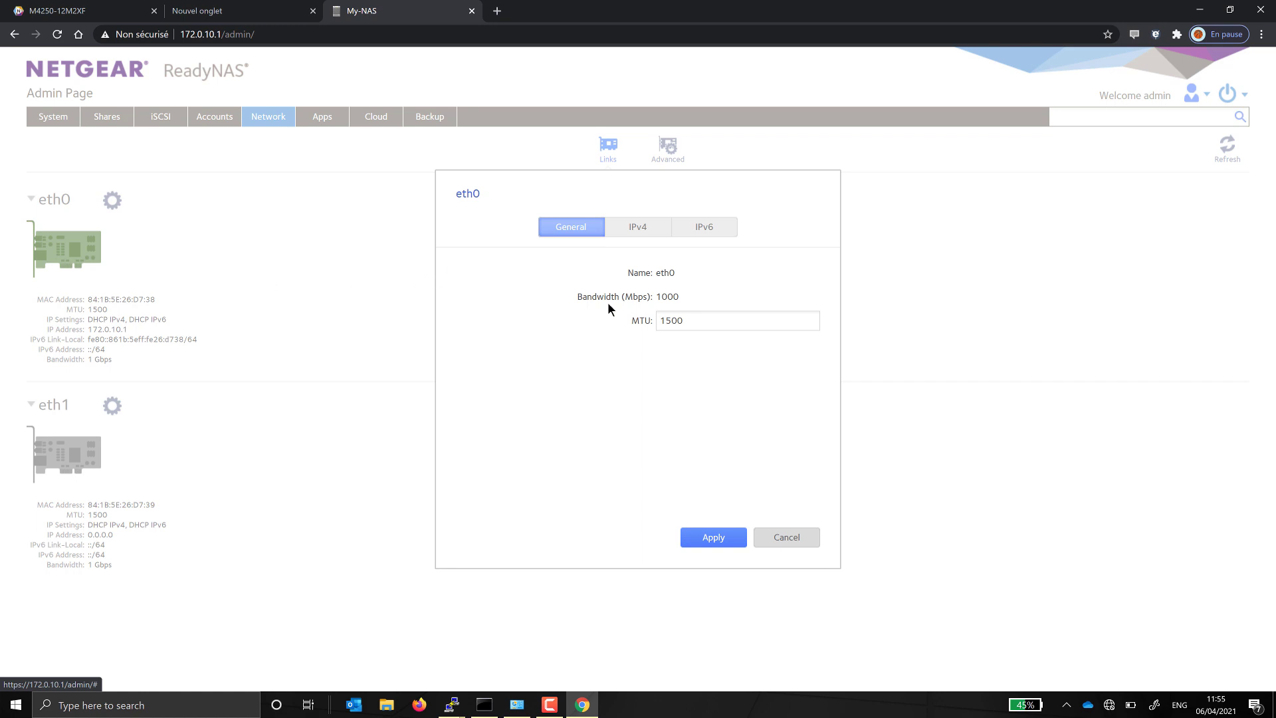
pyautogui.click(637, 231)
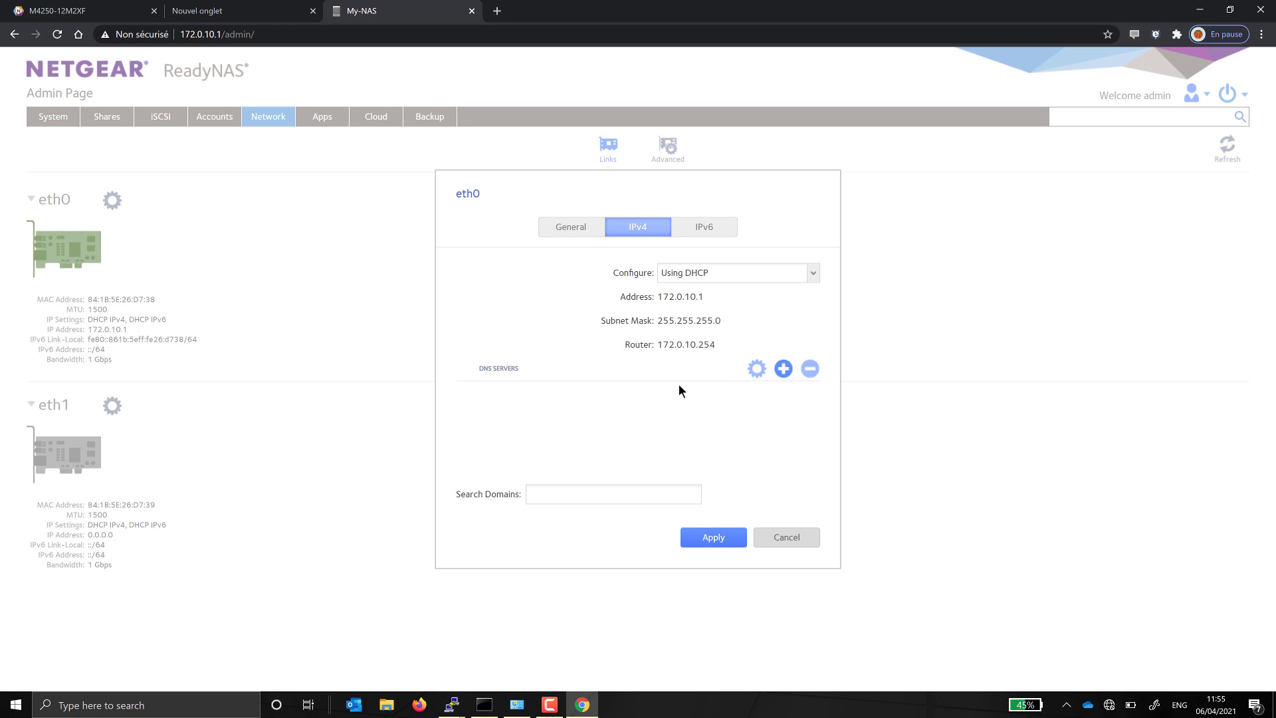
# Start a continuous ping to the NAS with 'ping 172.0.10.1 -t'
pyautogui.click(484, 705)
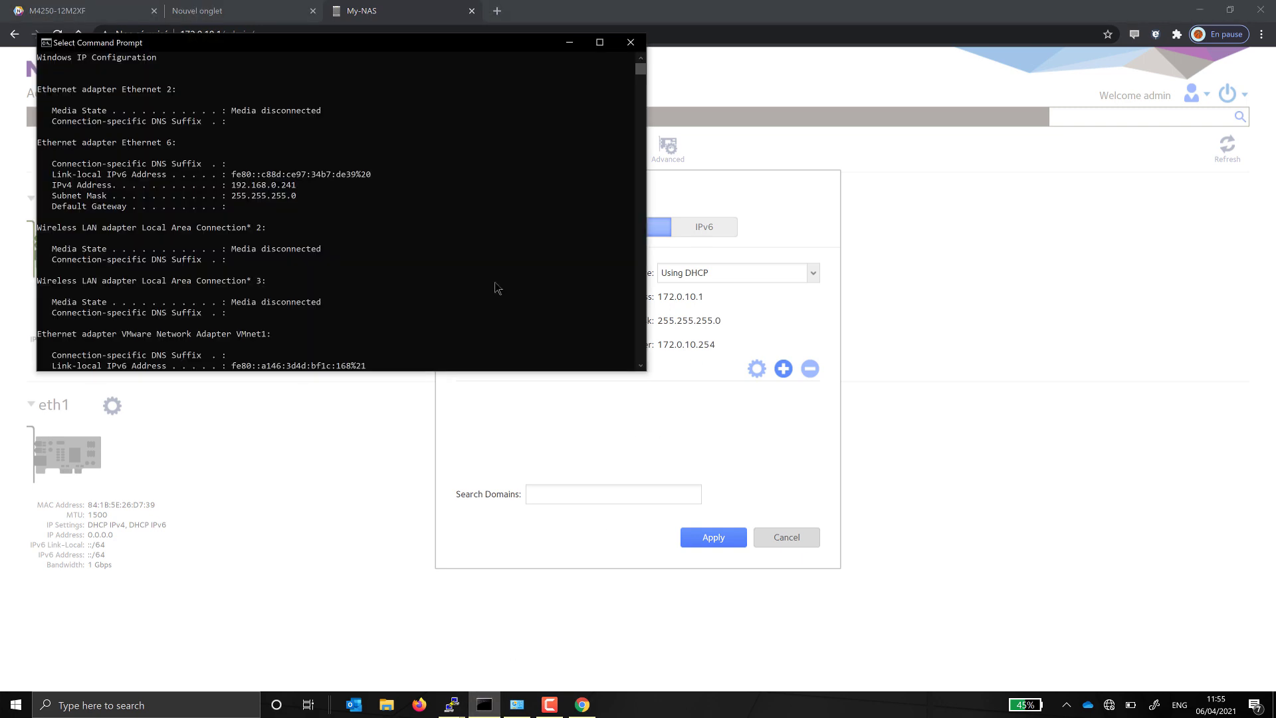
pyautogui.write('ping')
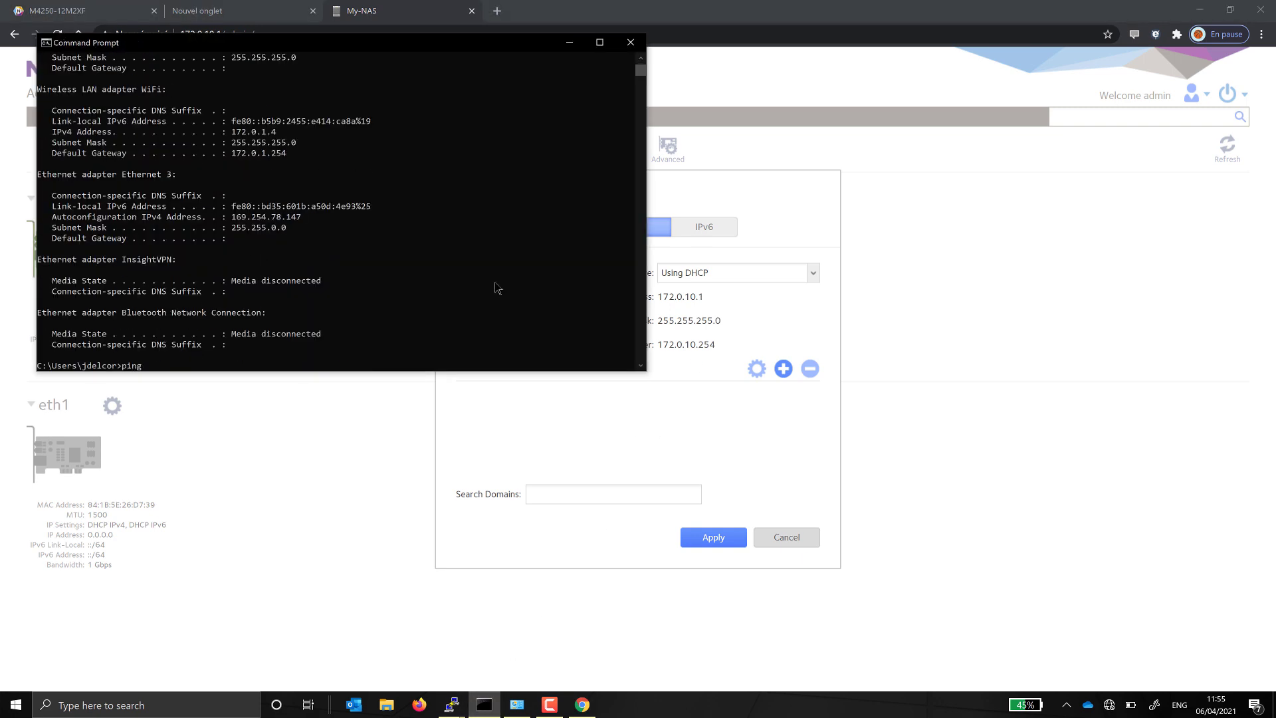
pyautogui.write(' 172.0.10.1 -t')
pyautogui.press('Return')
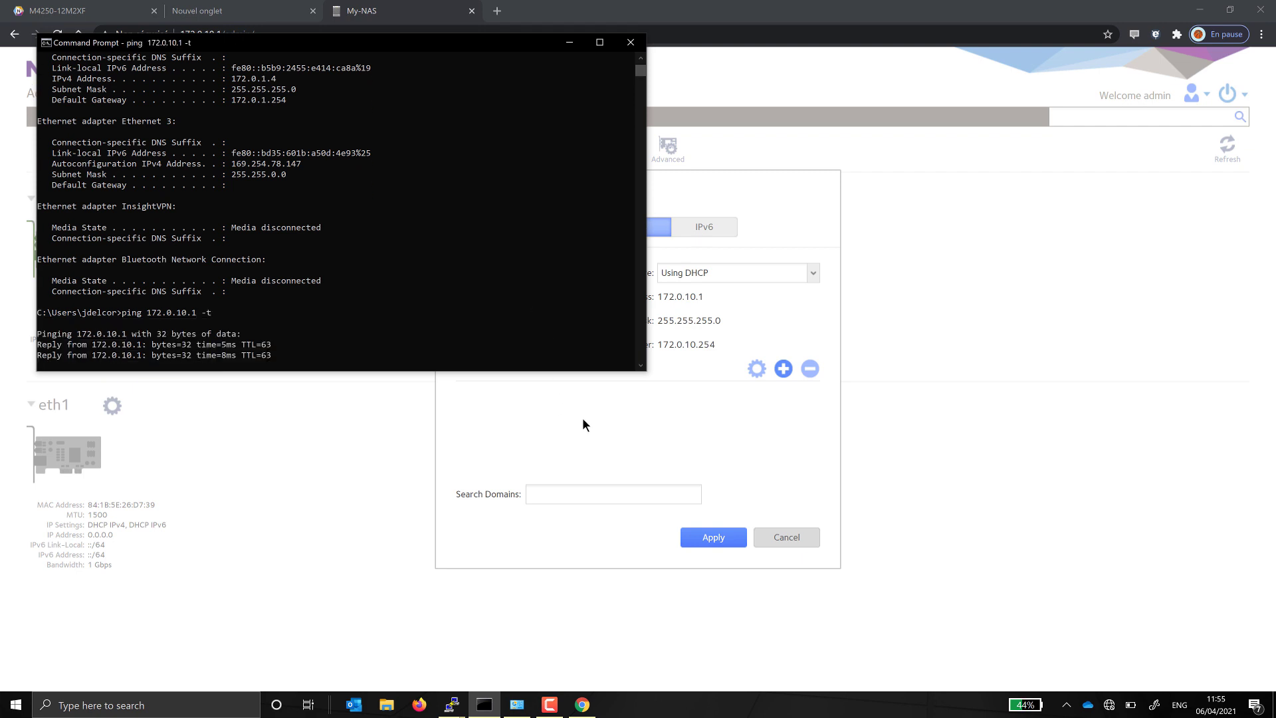
# Switch eth0 to static IPv4 with router 172.0.10.200 and apply the change
pyautogui.click(583, 417)
pyautogui.click(744, 274)
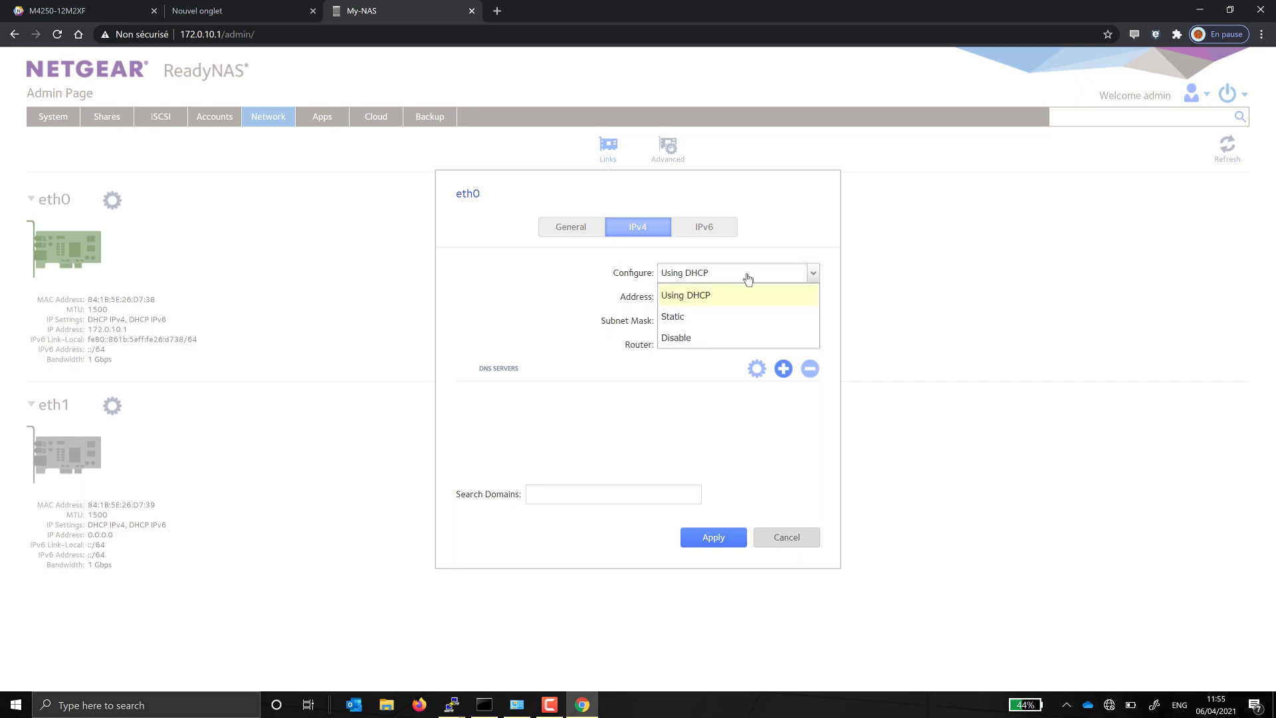
pyautogui.click(722, 326)
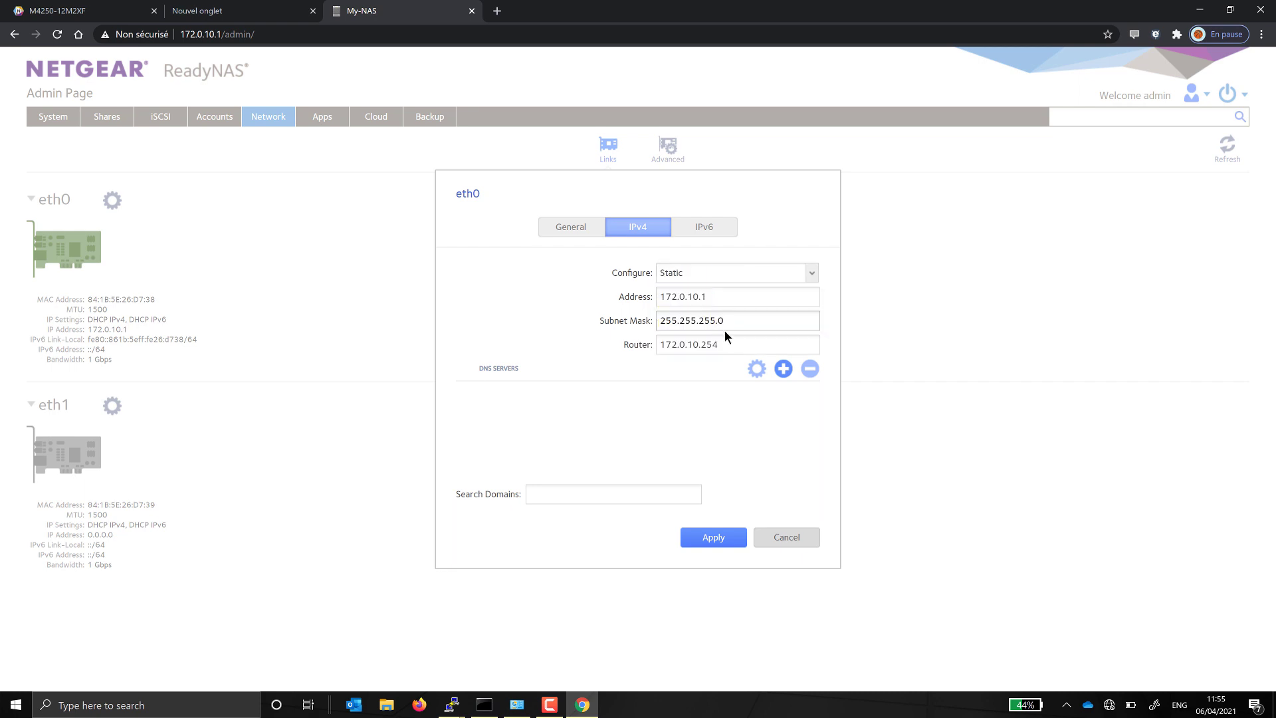
pyautogui.click(727, 344)
pyautogui.moveTo(727, 344); pyautogui.dragTo(707, 344)
pyautogui.write('00')
pyautogui.click(712, 540)
pyautogui.click(654, 418)
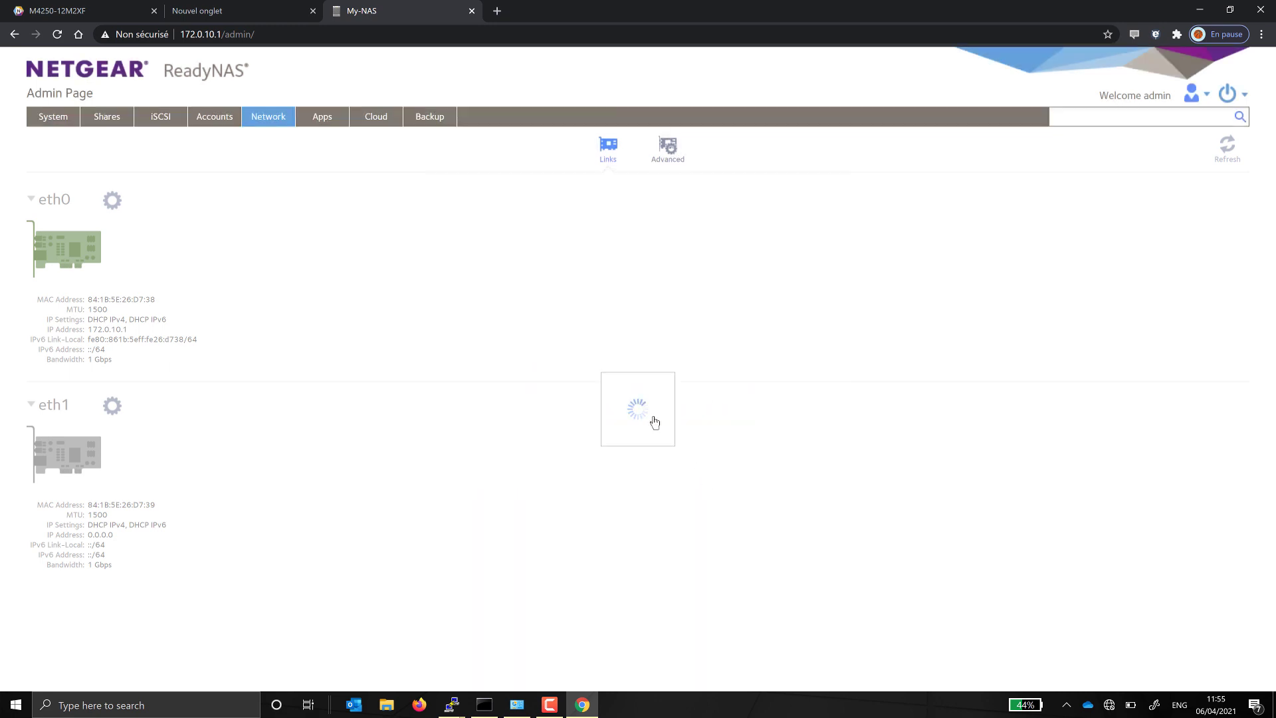
pyautogui.hotkey('alt', 'Tab')
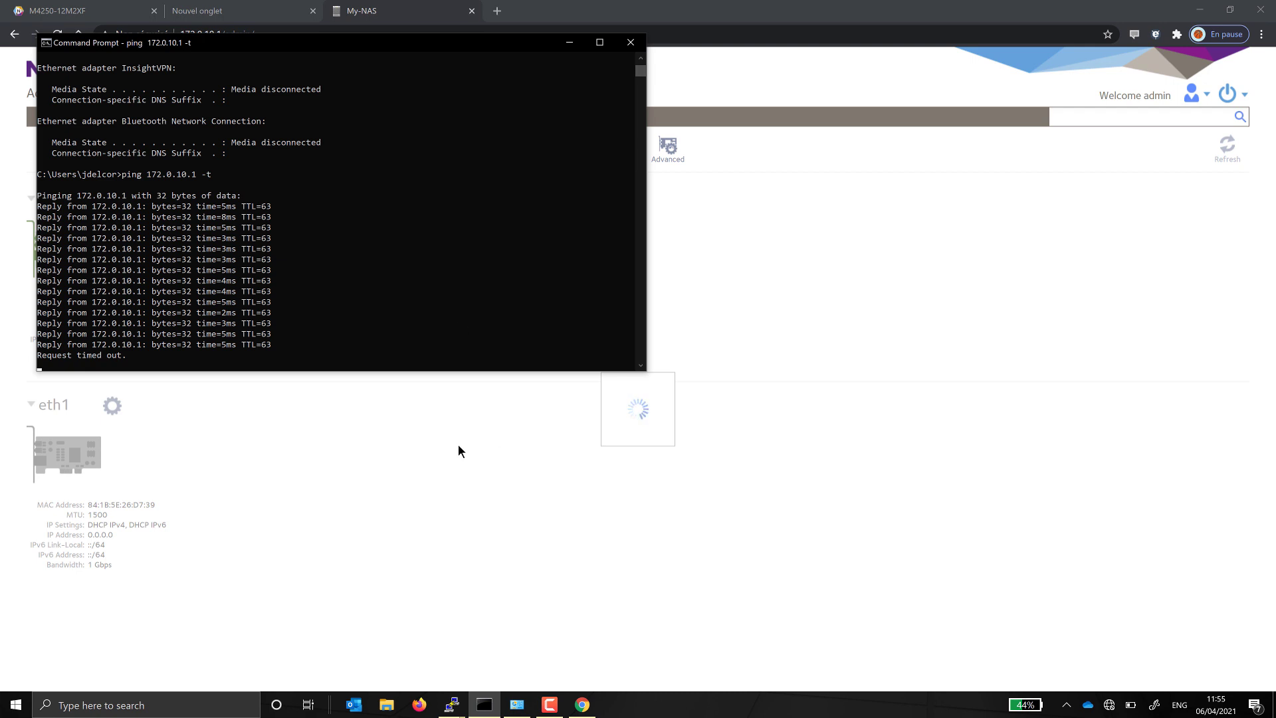
# Review Ethernet 8's IPv4 properties without changes, then enable the Ethernet 8 adapter
pyautogui.click(520, 710)
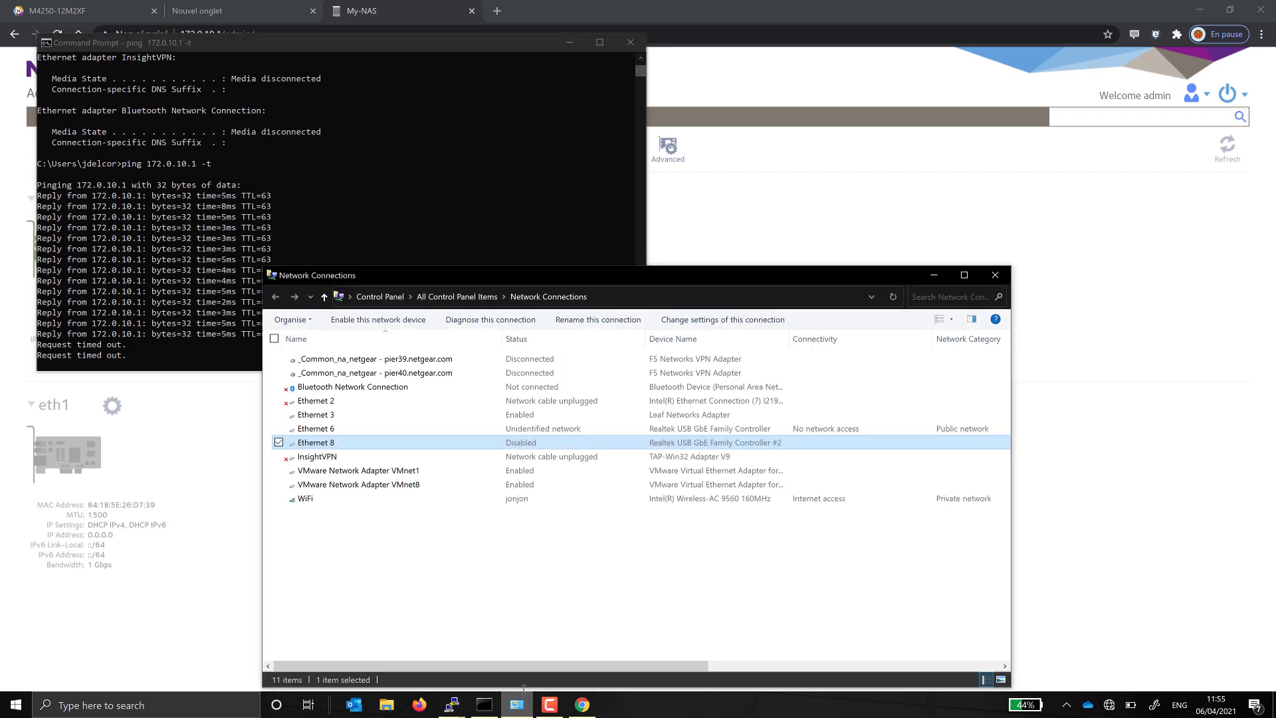
pyautogui.rightClick(377, 440)
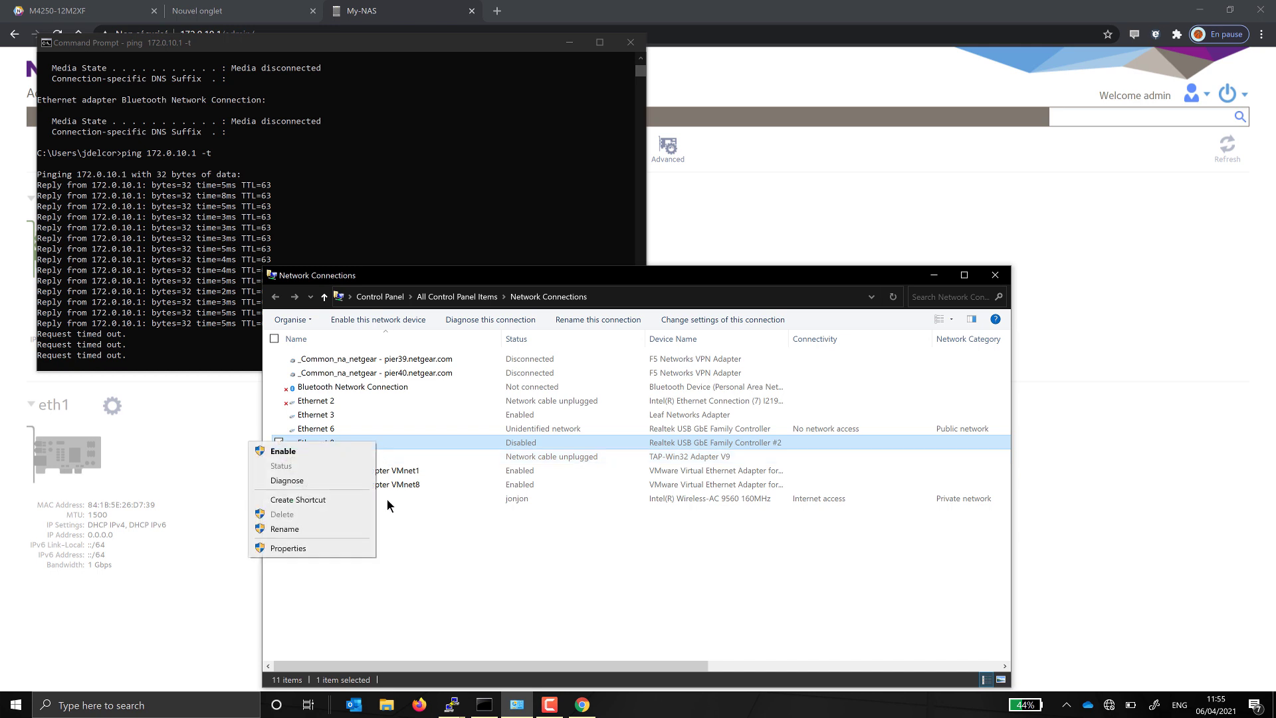
pyautogui.click(333, 544)
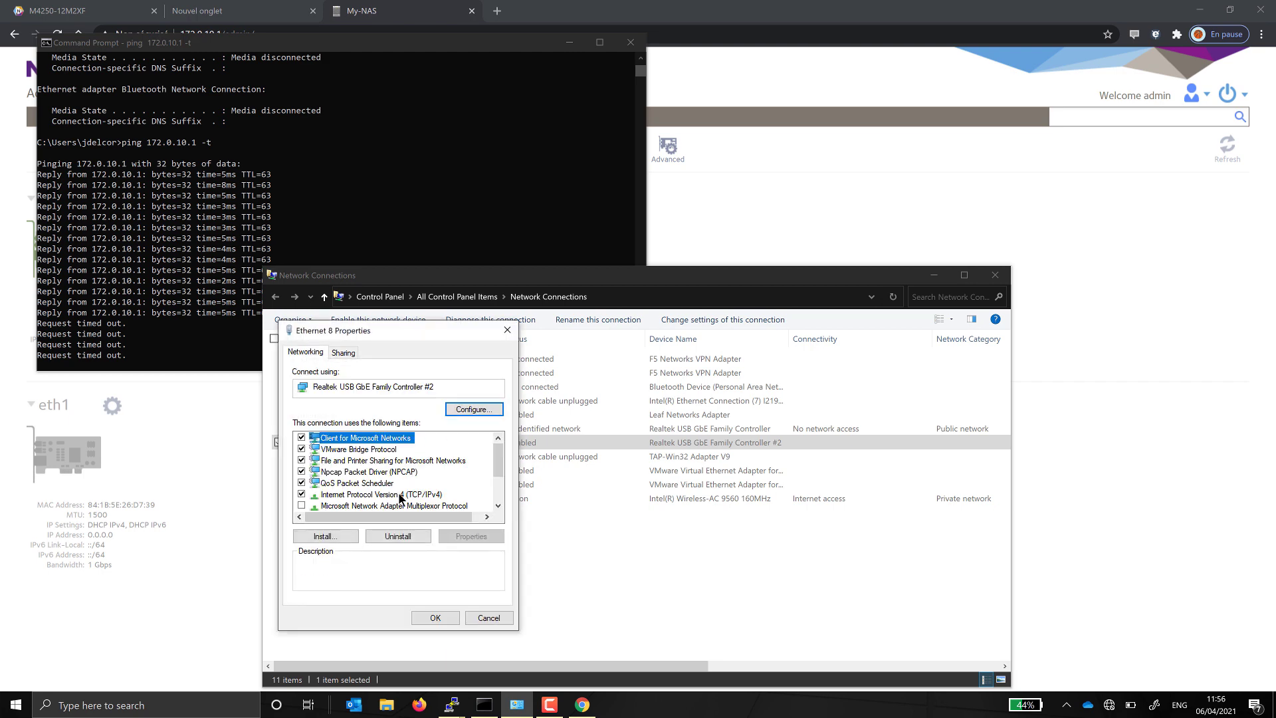
pyautogui.doubleClick(401, 496)
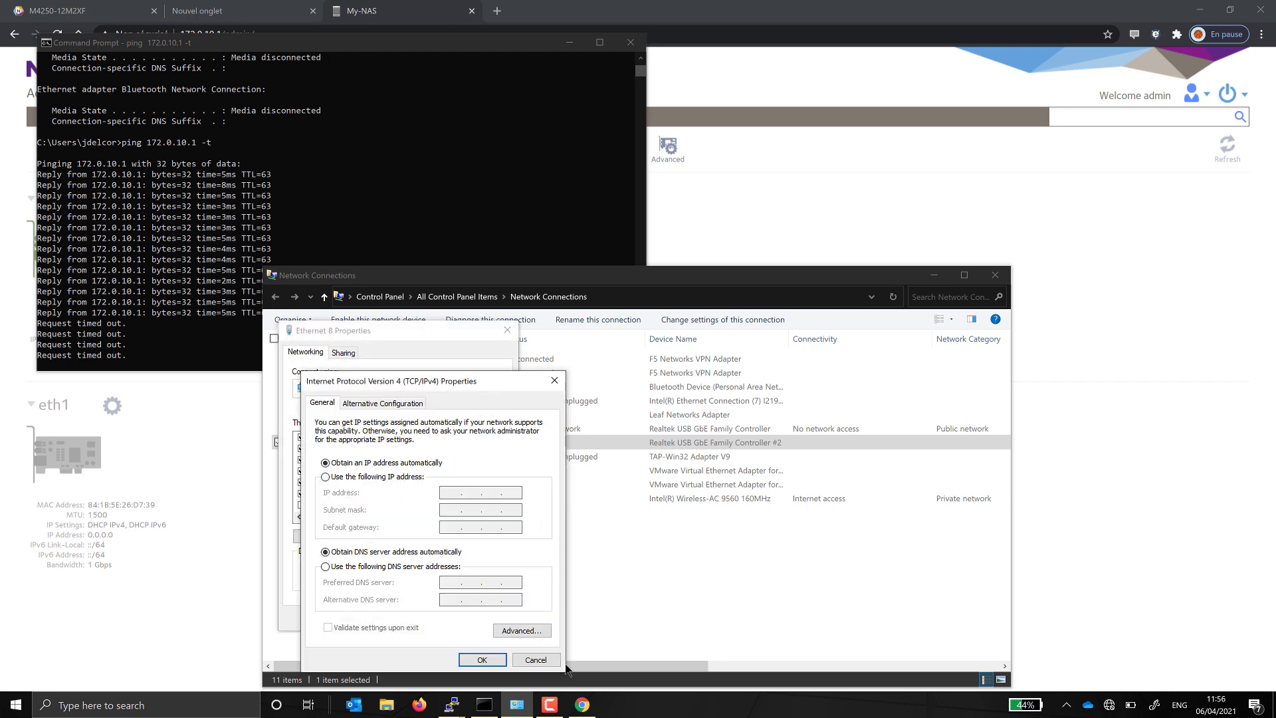
pyautogui.click(540, 660)
pyautogui.click(496, 615)
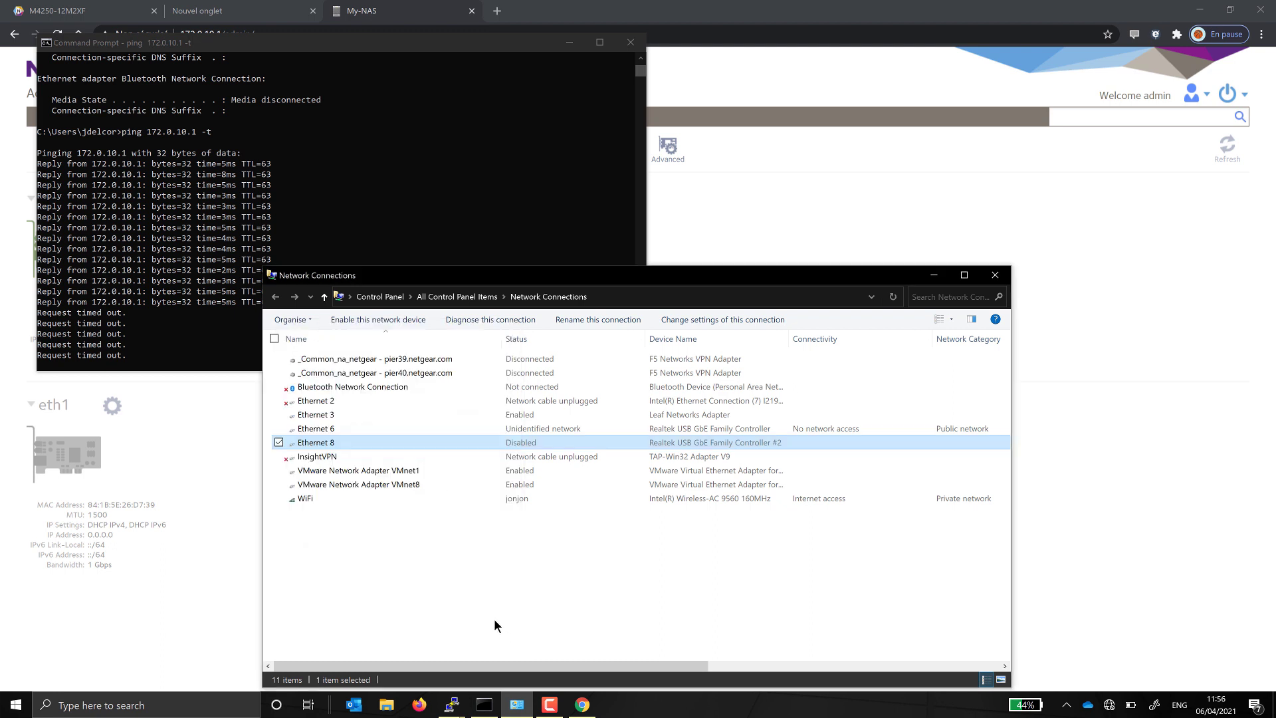
pyautogui.rightClick(364, 442)
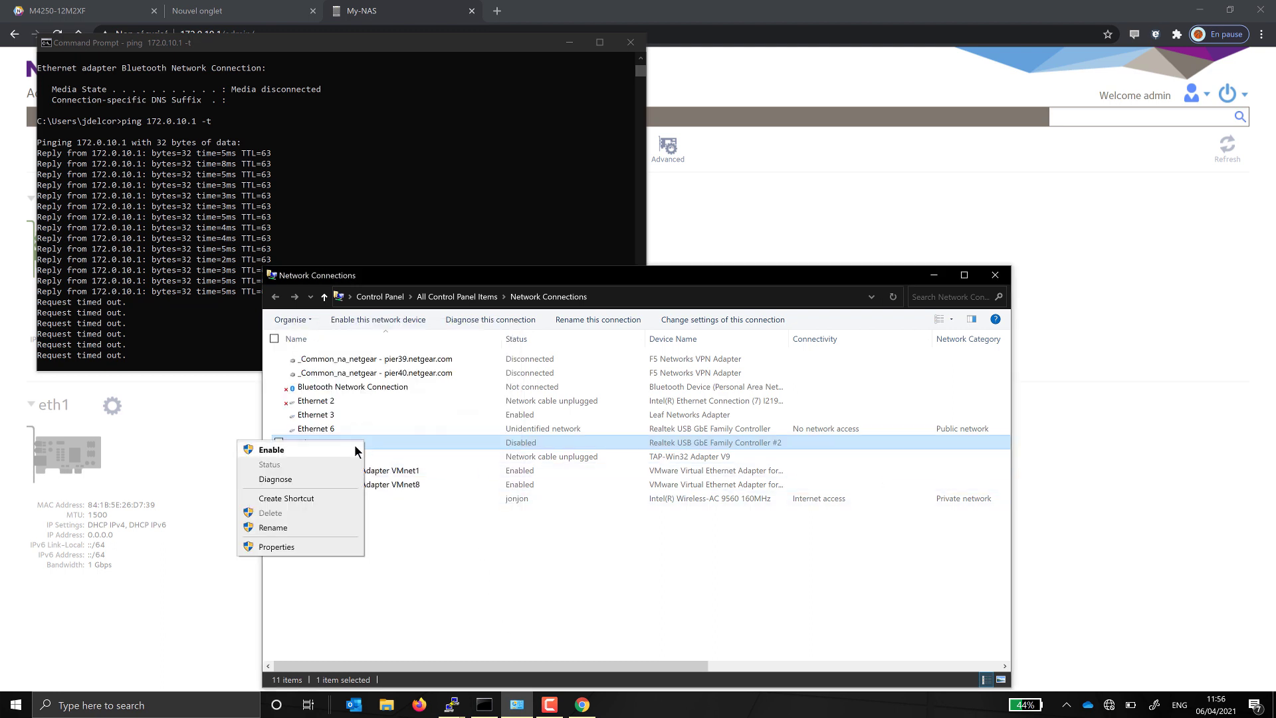
pyautogui.click(355, 448)
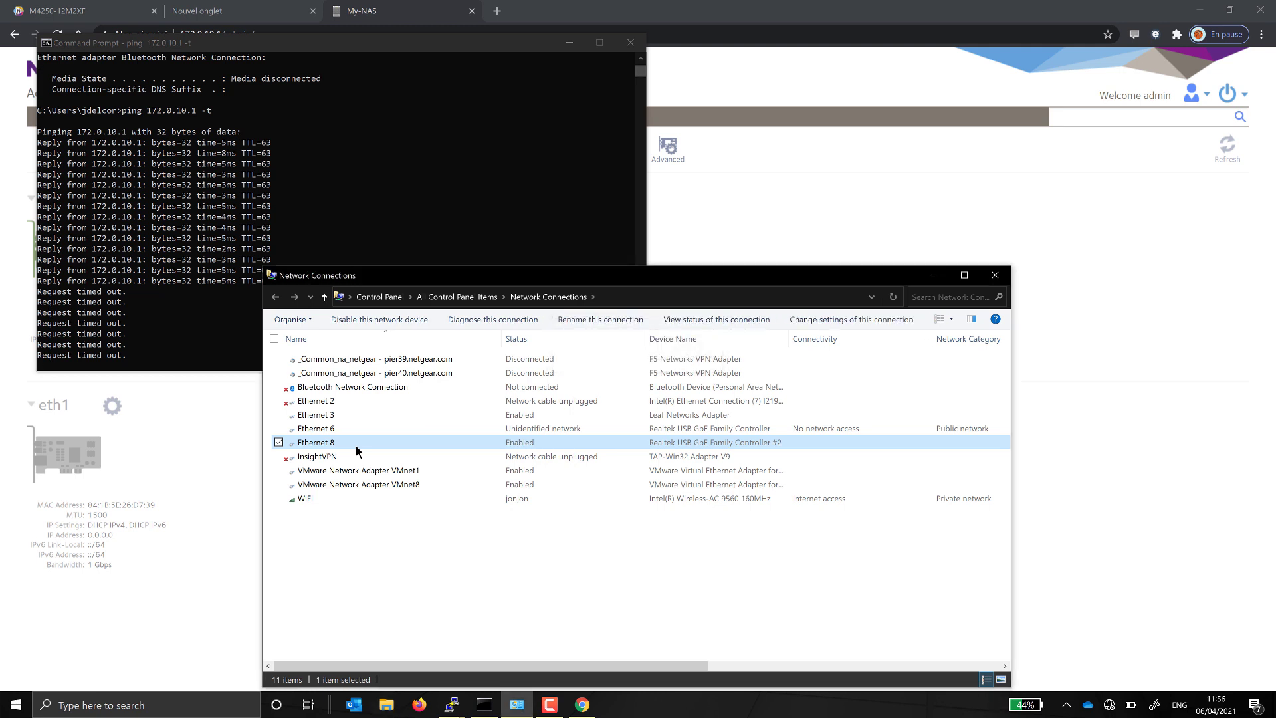
# Check Ethernet 8's connection details to confirm it obtained 172.0.10.2 by DHCP
pyautogui.rightClick(358, 438)
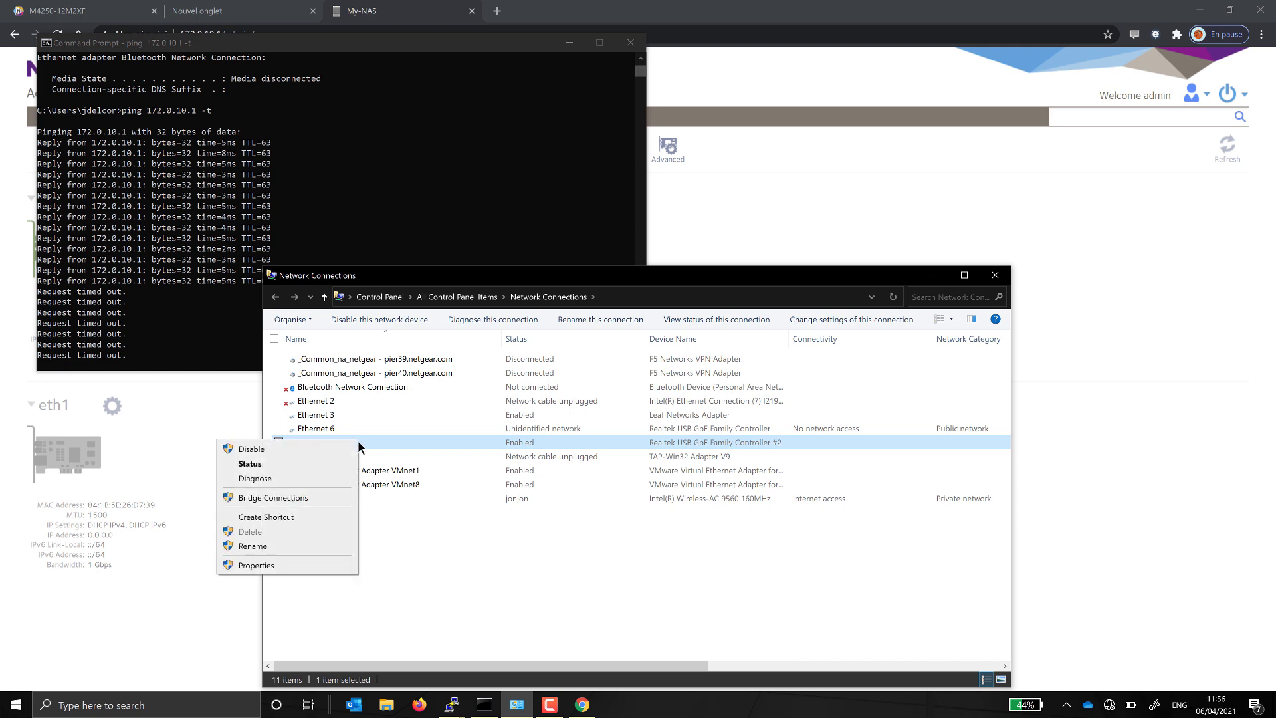
pyautogui.click(349, 461)
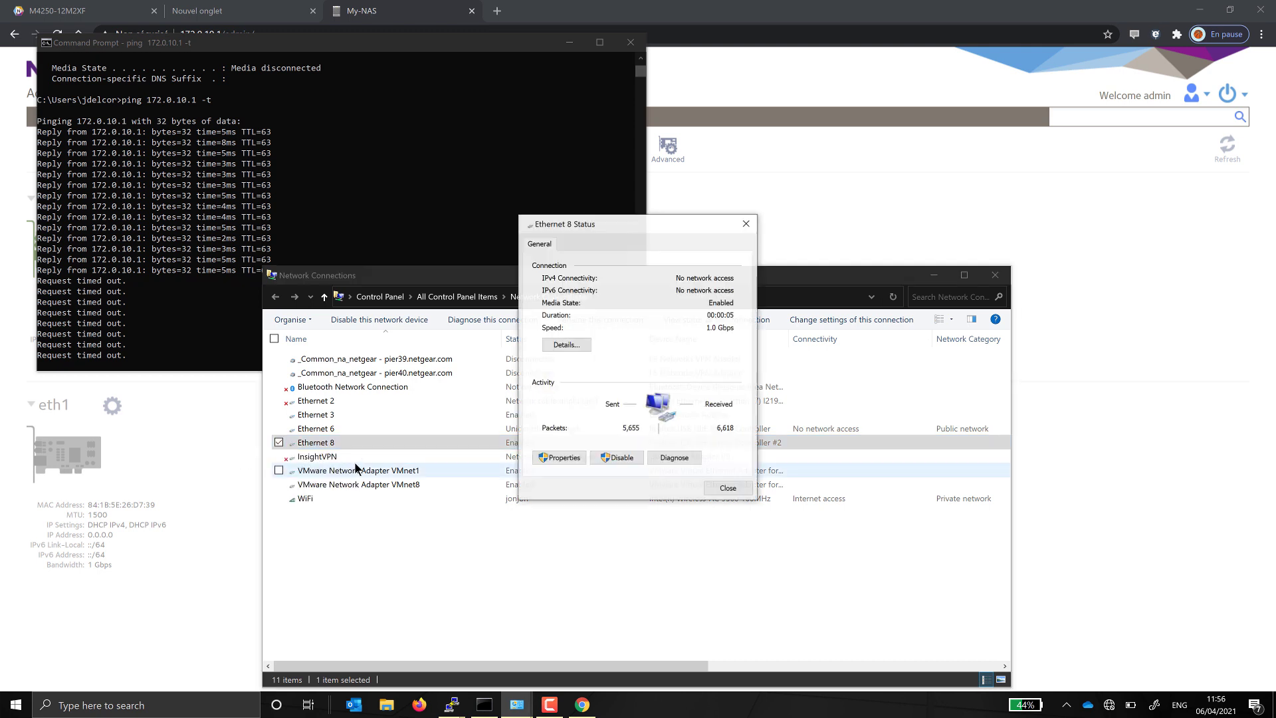
pyautogui.click(566, 345)
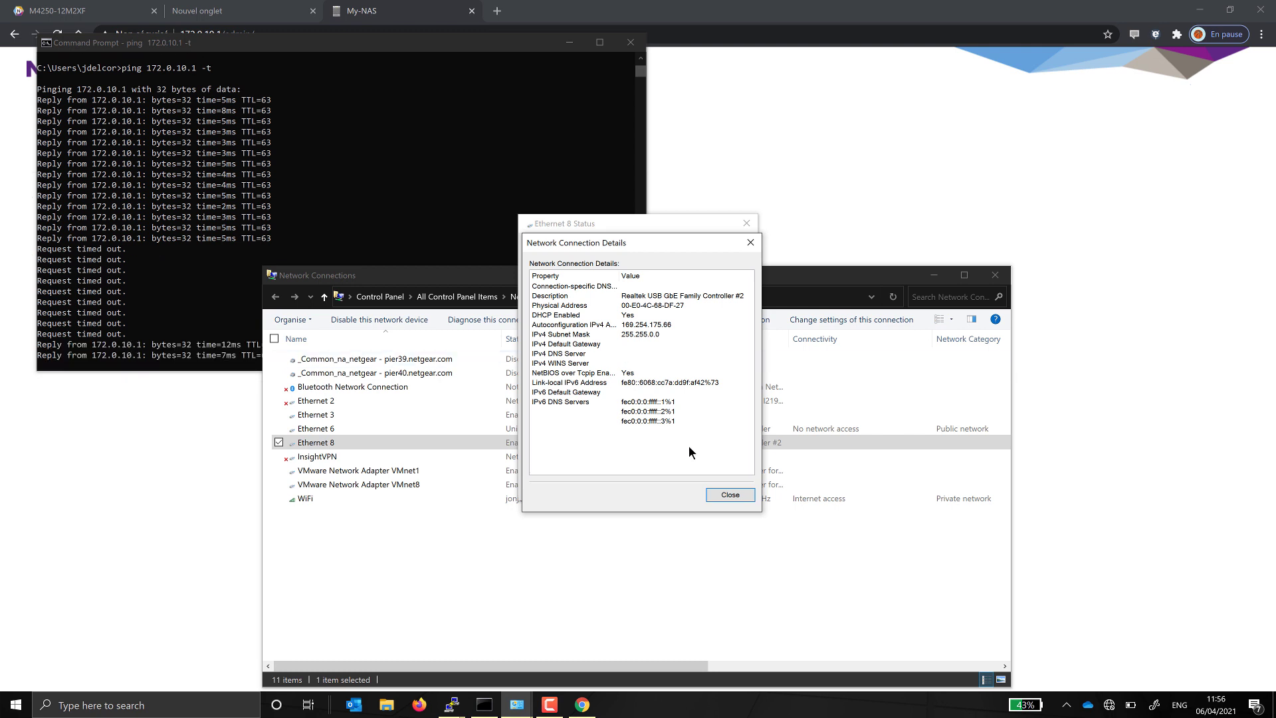
pyautogui.click(728, 494)
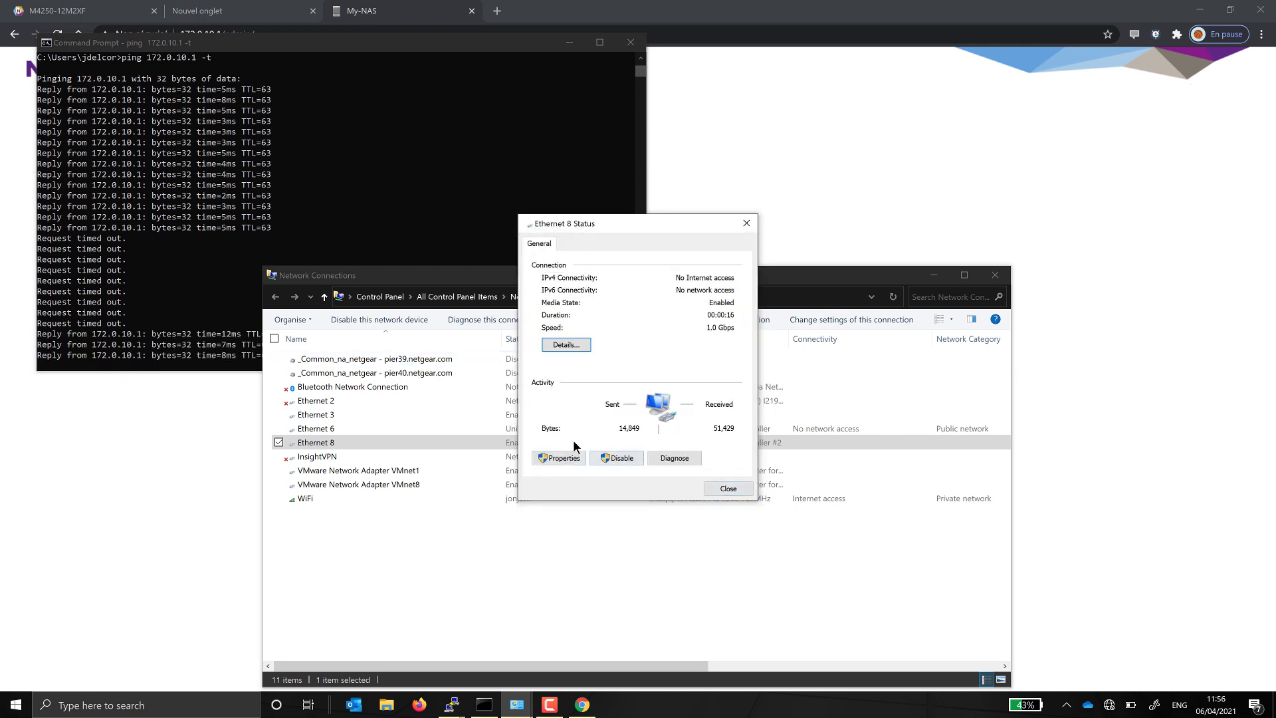
pyautogui.click(569, 347)
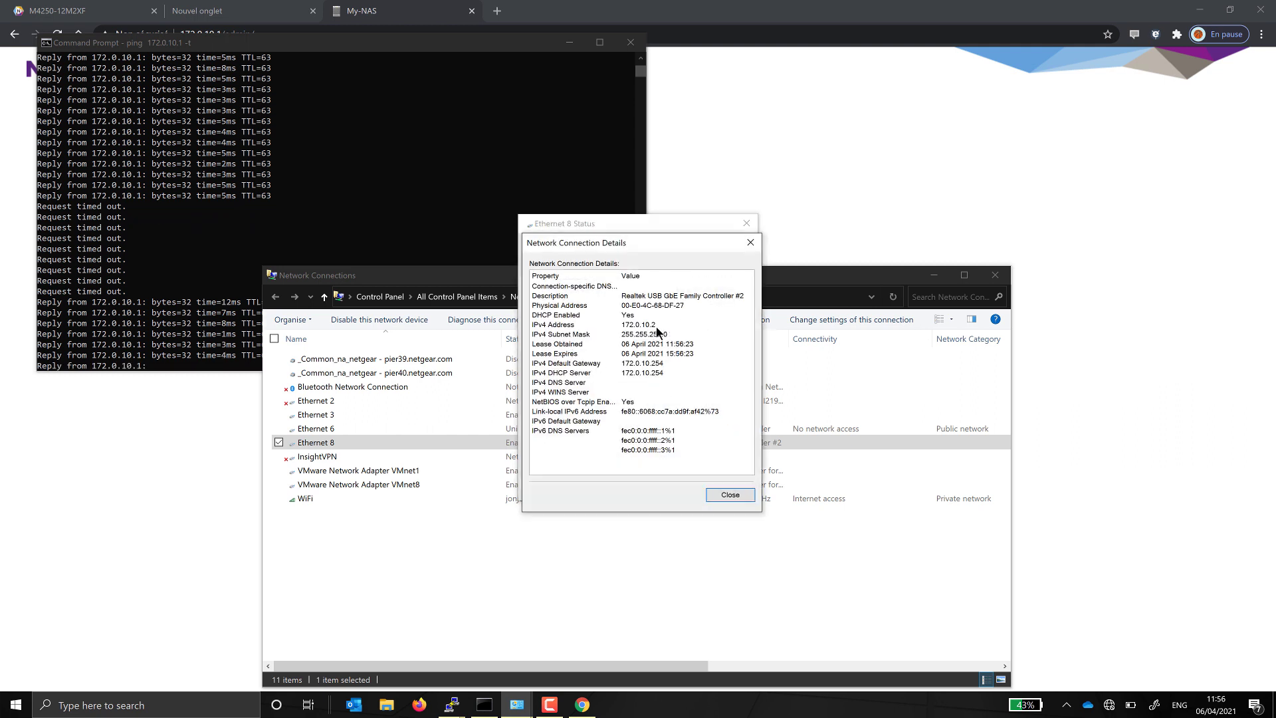
pyautogui.click(724, 496)
# Close the status window and stop the continuous ping to 172.0.10.1 to show its statistics
pyautogui.click(728, 489)
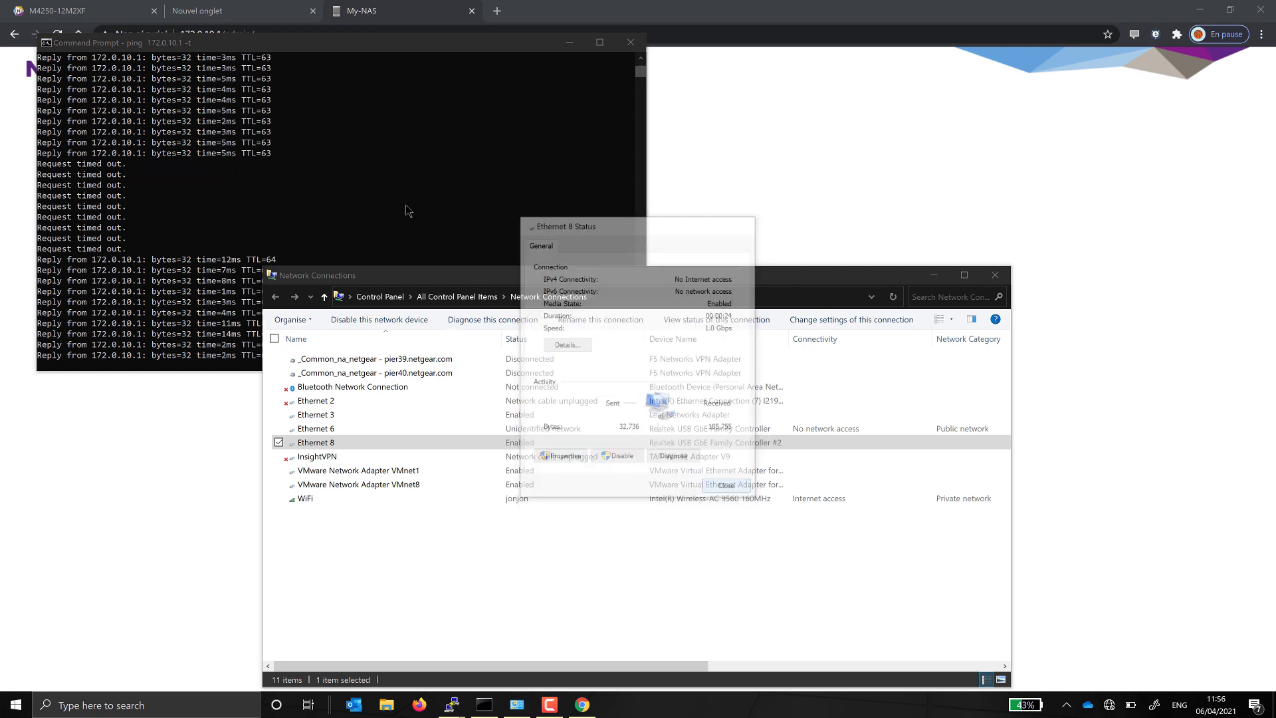
pyautogui.click(404, 207)
pyautogui.hotkey('ctrl', 'c')
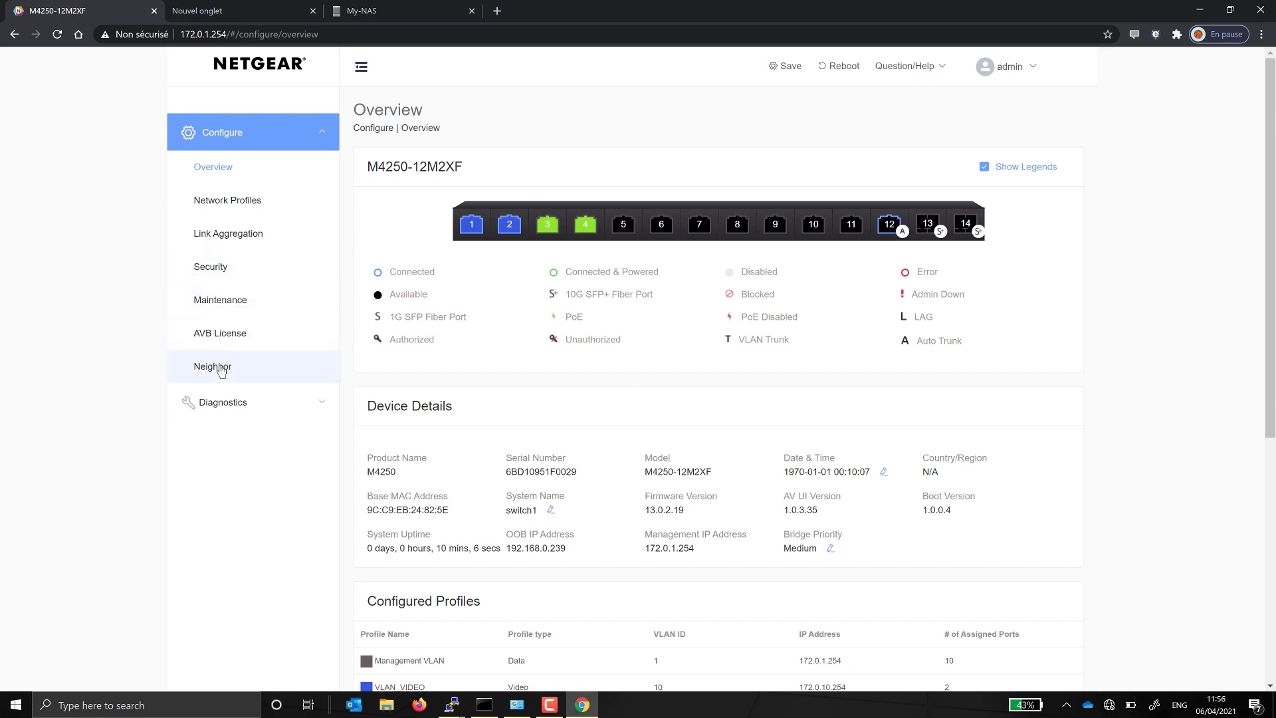
# Open Switch2 at 172.0.1.4 from the Neighbor list in the empty tab and log in with the admin credentials
pyautogui.click(221, 370)
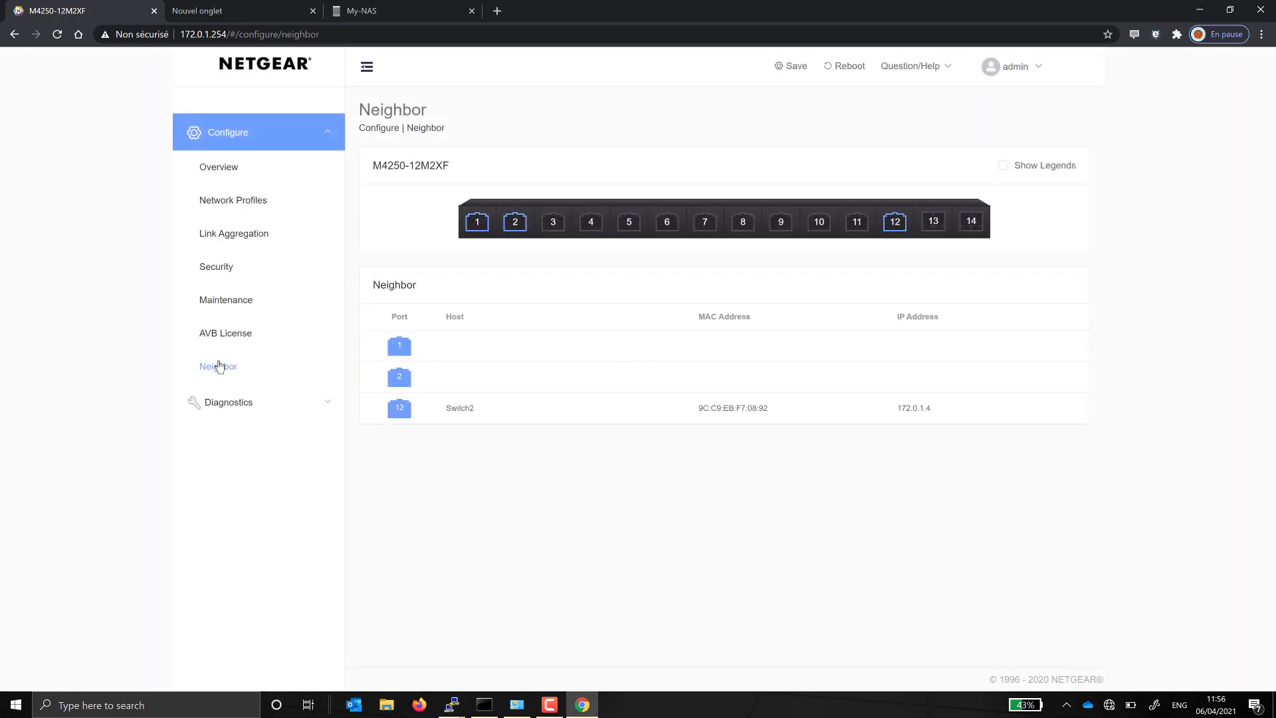
pyautogui.moveTo(932, 407); pyautogui.dragTo(898, 408)
pyautogui.click(246, 11)
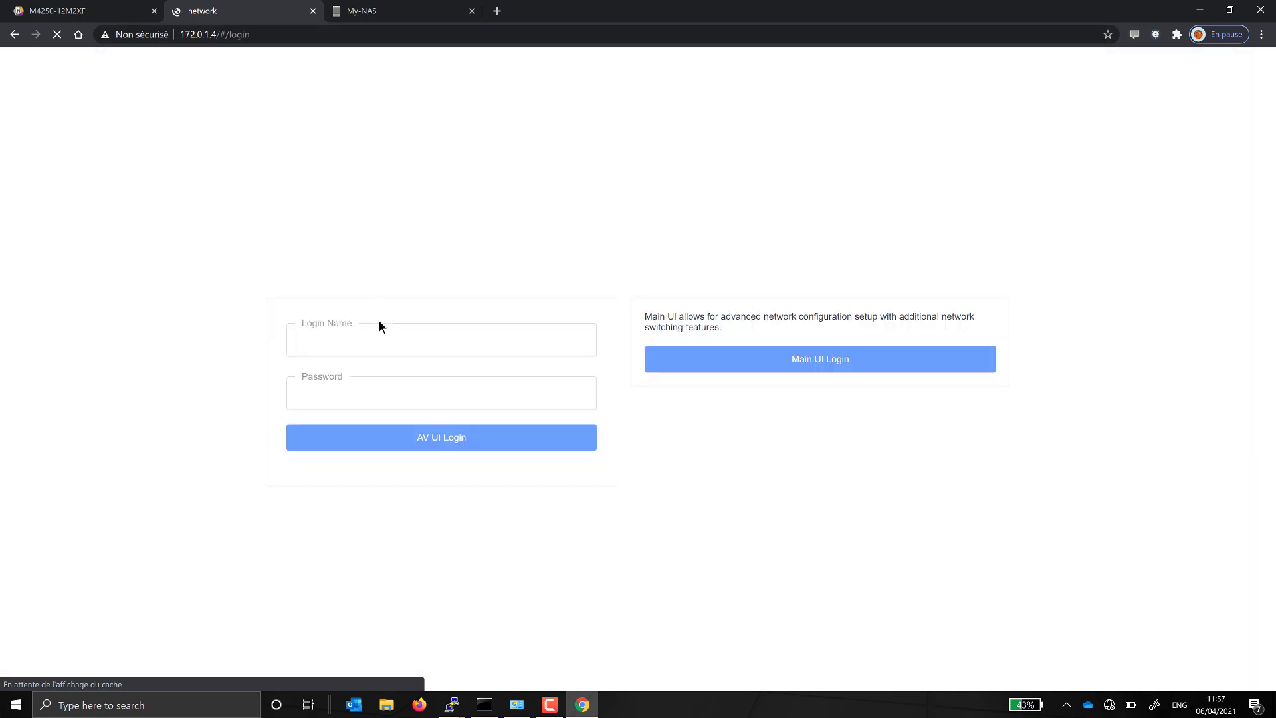
pyautogui.click(375, 350)
pyautogui.press('Return')
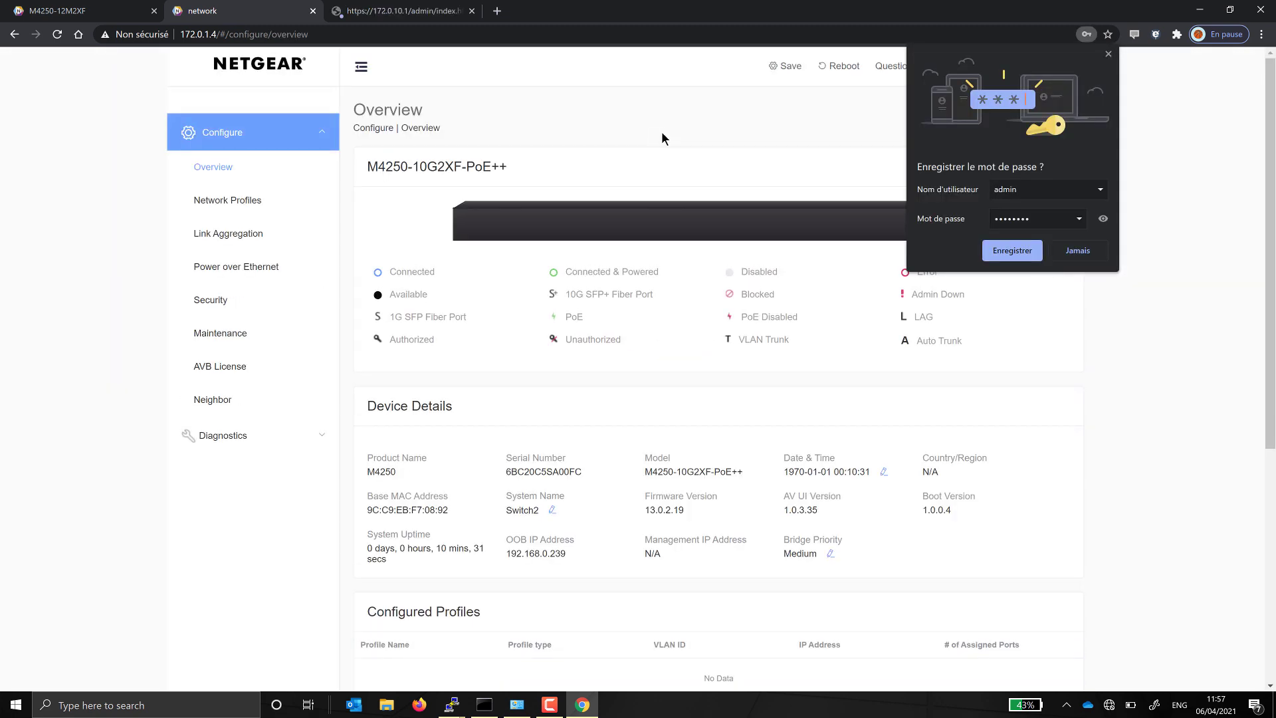
# Decline saving the password and open, then cancel, the Management VLAN profile editor on Switch2
pyautogui.click(1073, 248)
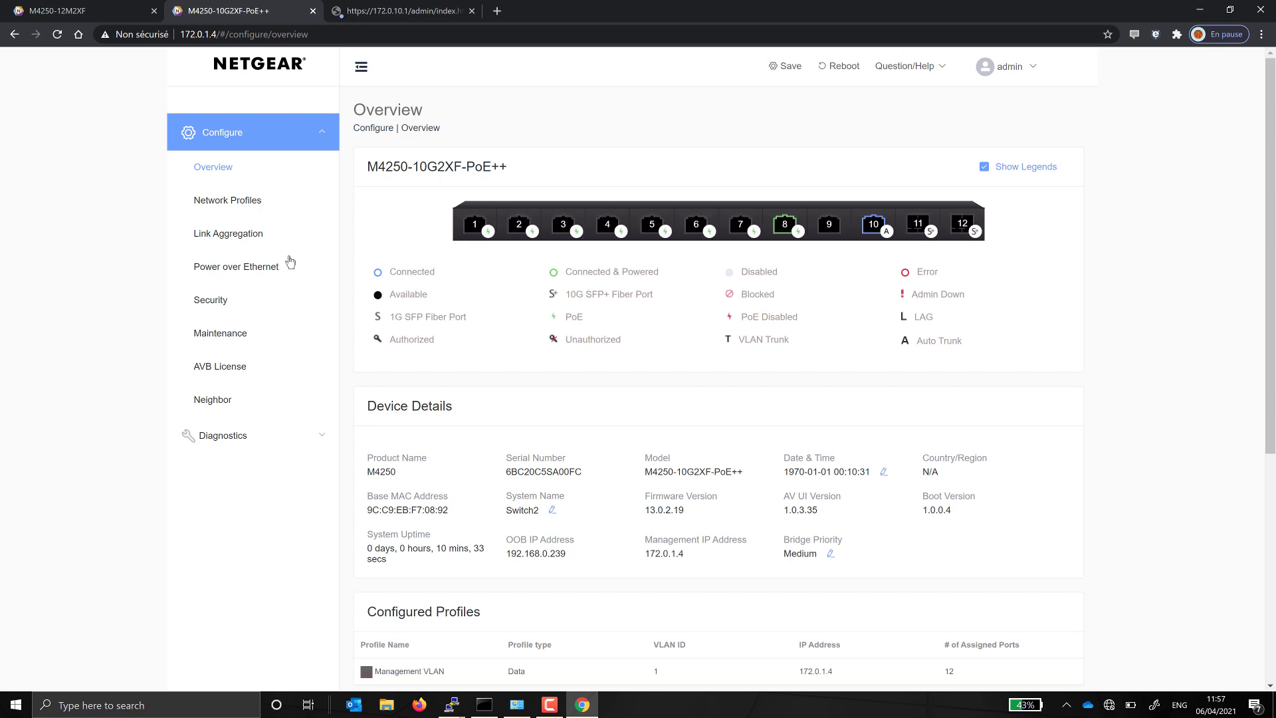
pyautogui.click(250, 208)
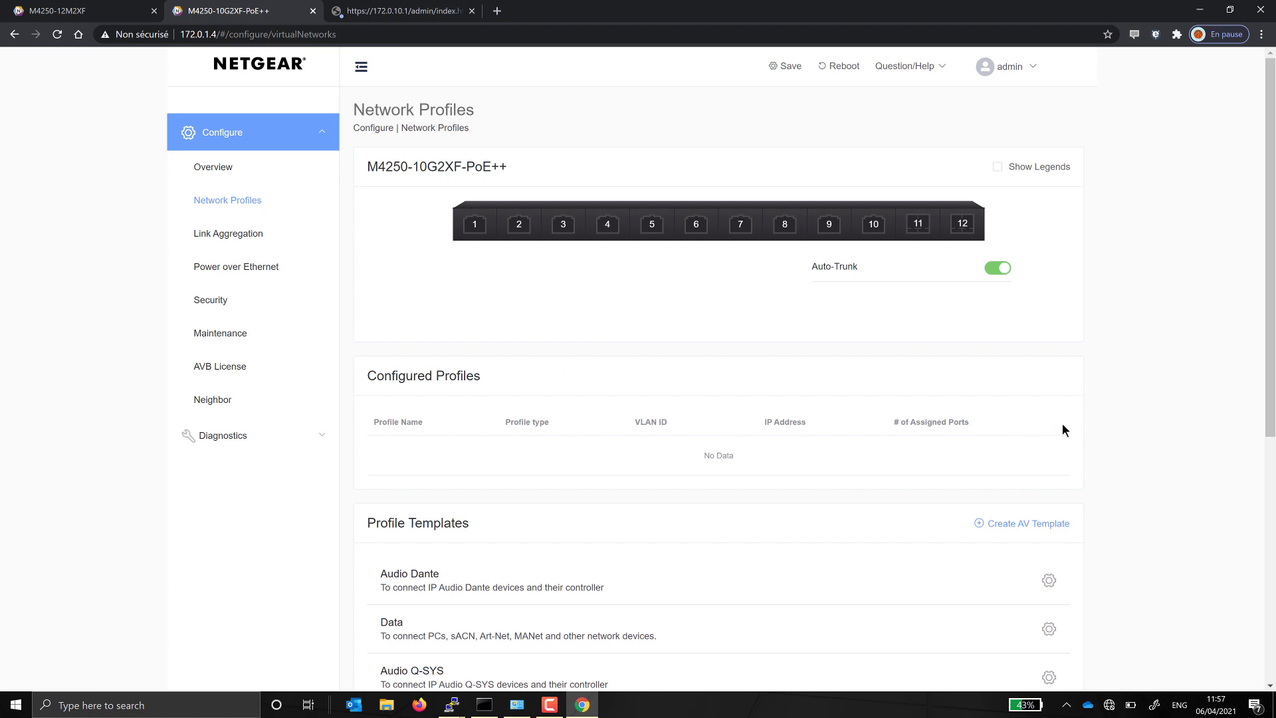
pyautogui.click(1028, 453)
pyautogui.click(1016, 478)
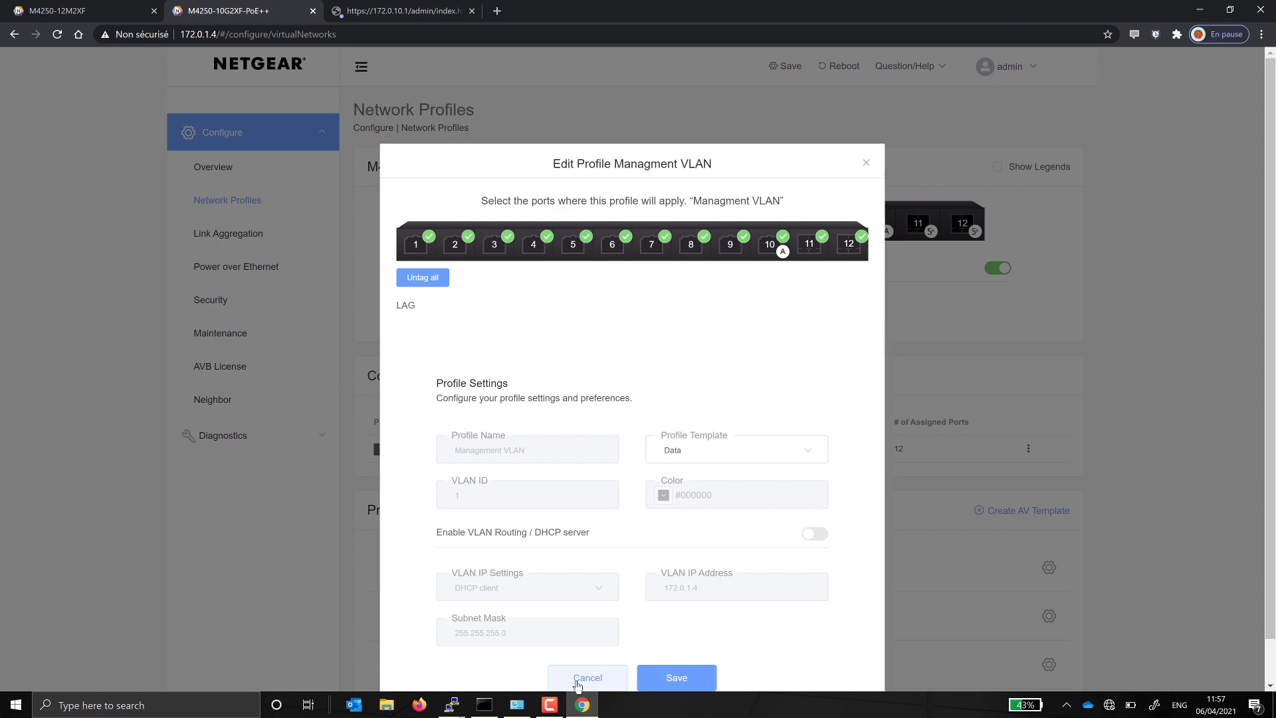
pyautogui.click(586, 678)
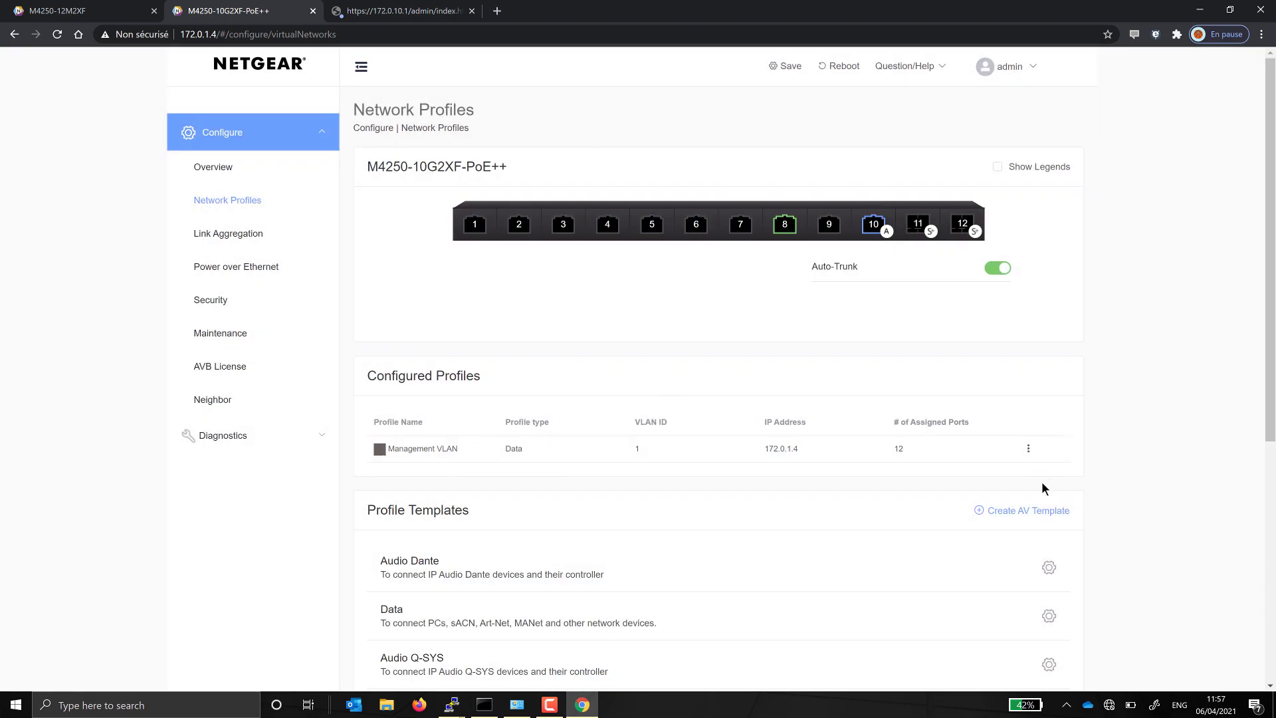
# Start a new profile from the Video template and select ports 1 and 2
pyautogui.scroll(-4, 1042, 488)
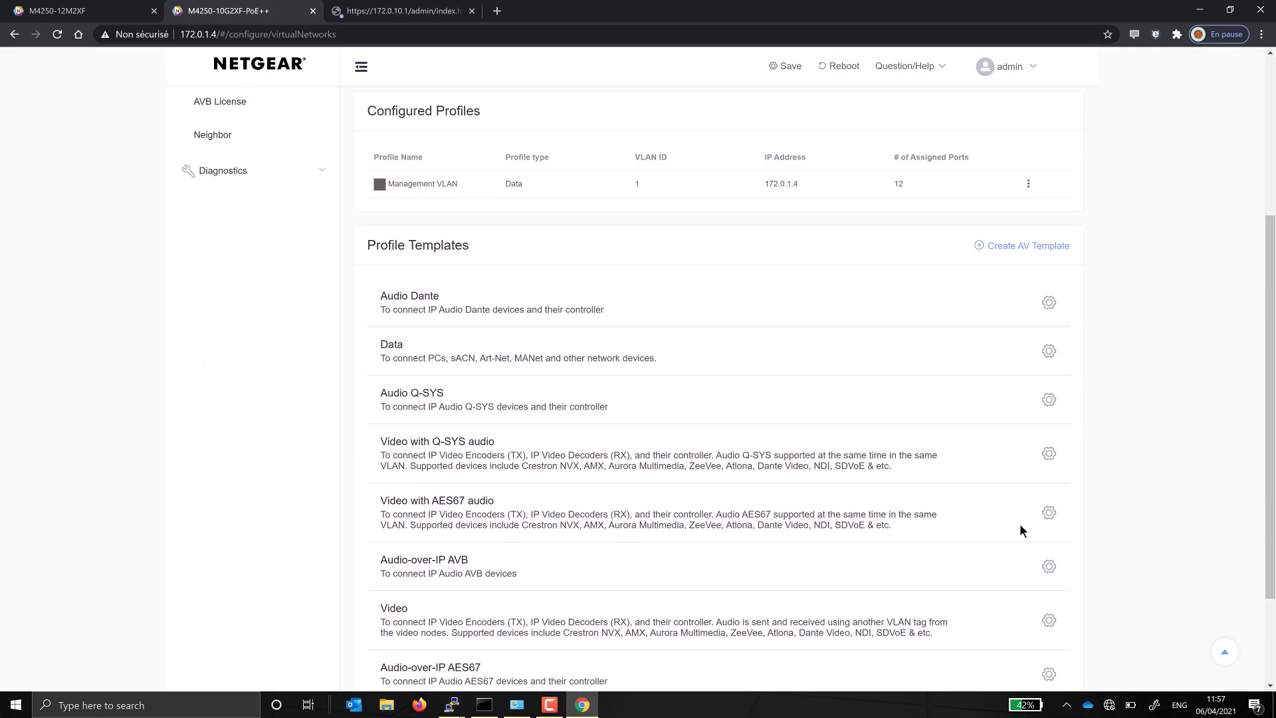
pyautogui.click(1049, 621)
pyautogui.click(416, 247)
# Add ports 1 and 2 and enter profile name VLAN_VIDEO with VLAN ID 10
pyautogui.click(455, 248)
pyautogui.click(517, 455)
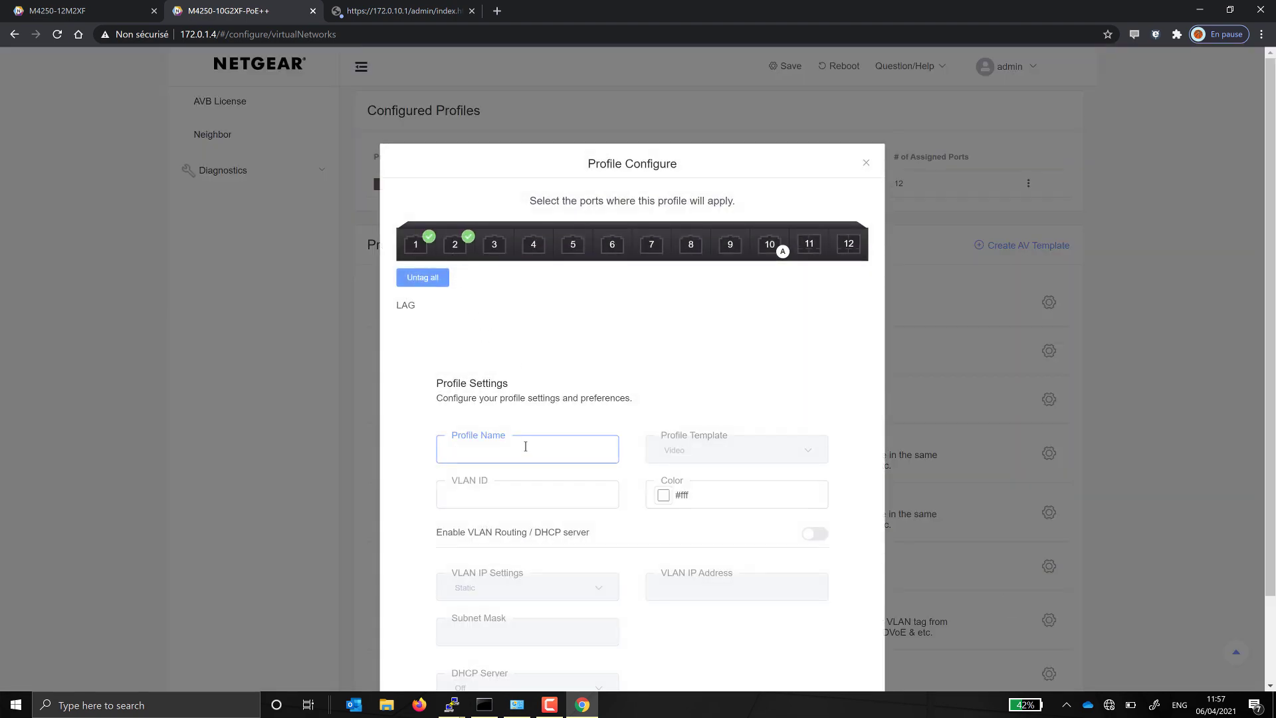
pyautogui.write('VLAN_VIDEO')
pyautogui.click(488, 492)
pyautogui.write('10')
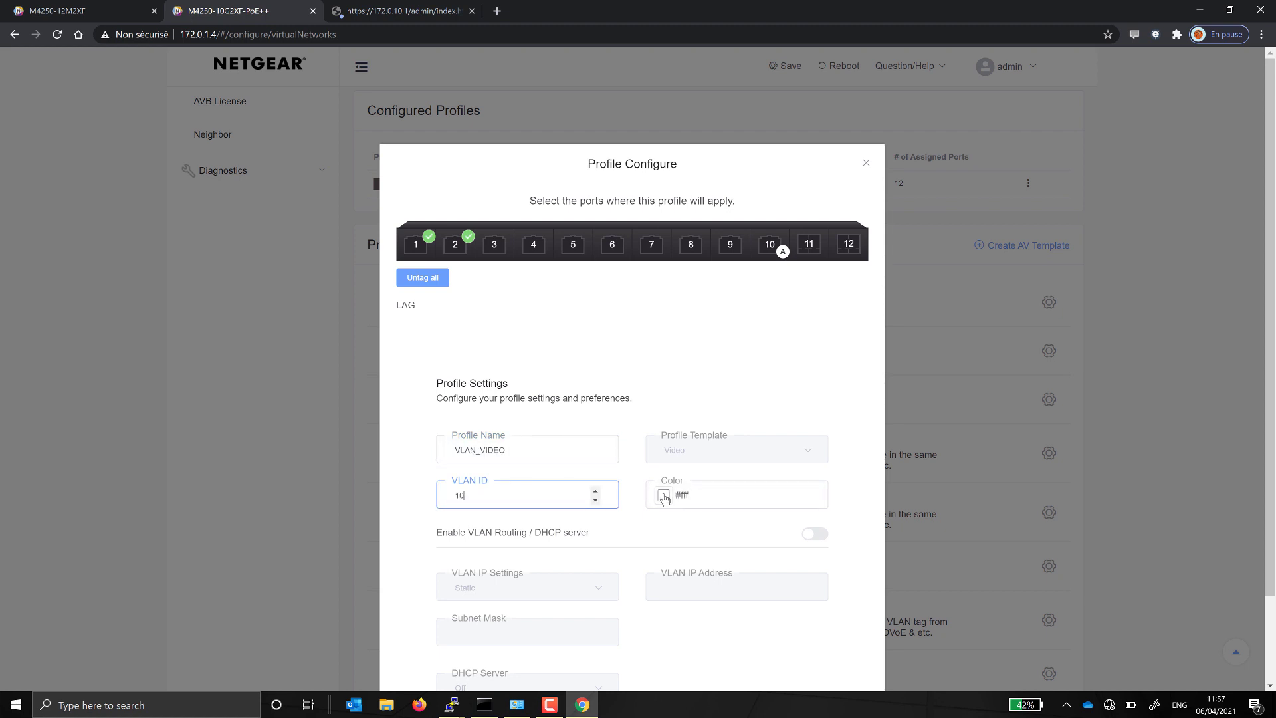
# Pick blue #07B3F2 as the profile colour and save the VLAN_VIDEO profile
pyautogui.click(664, 496)
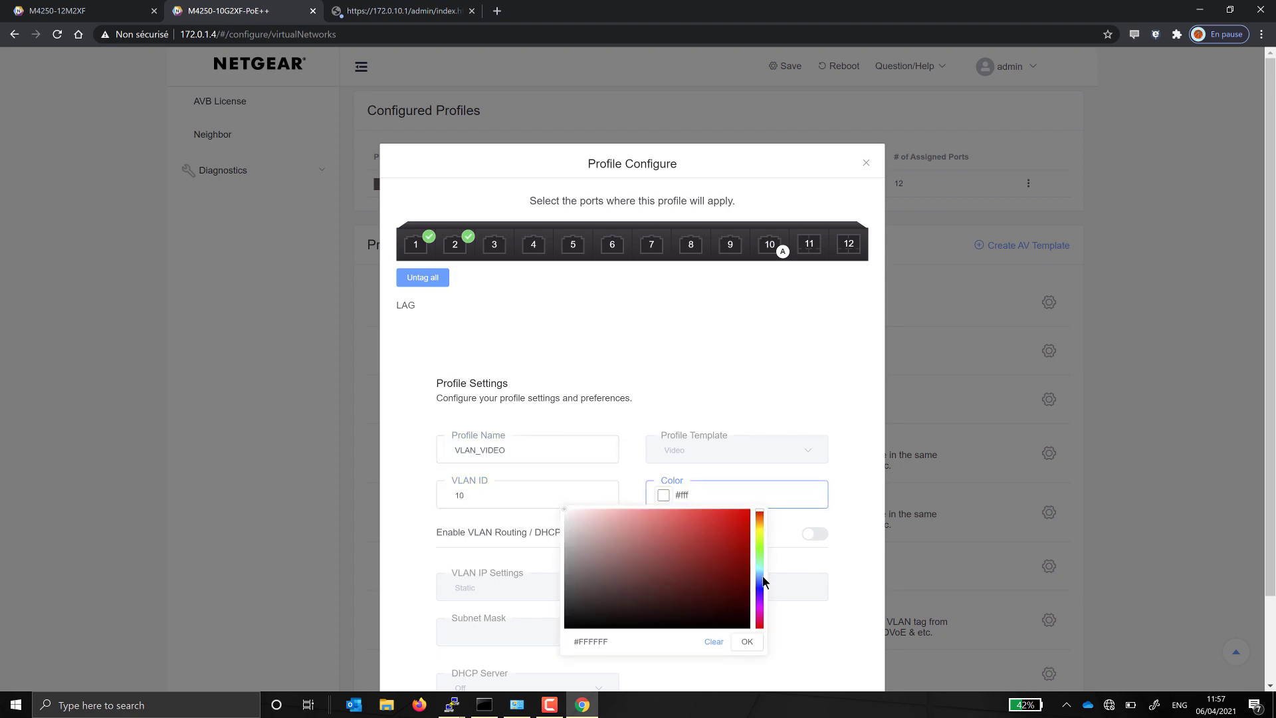
pyautogui.click(760, 573)
pyautogui.click(745, 515)
pyautogui.click(747, 644)
pyautogui.scroll(-2, 764, 621)
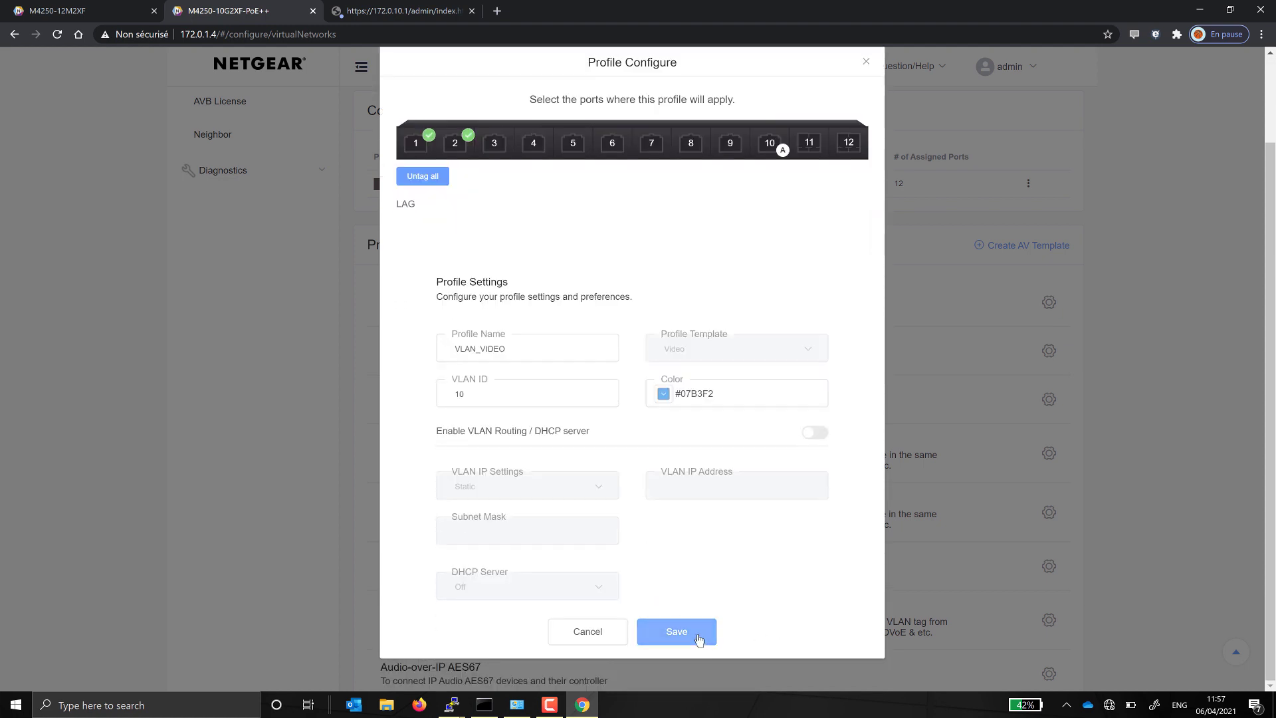
pyautogui.click(698, 635)
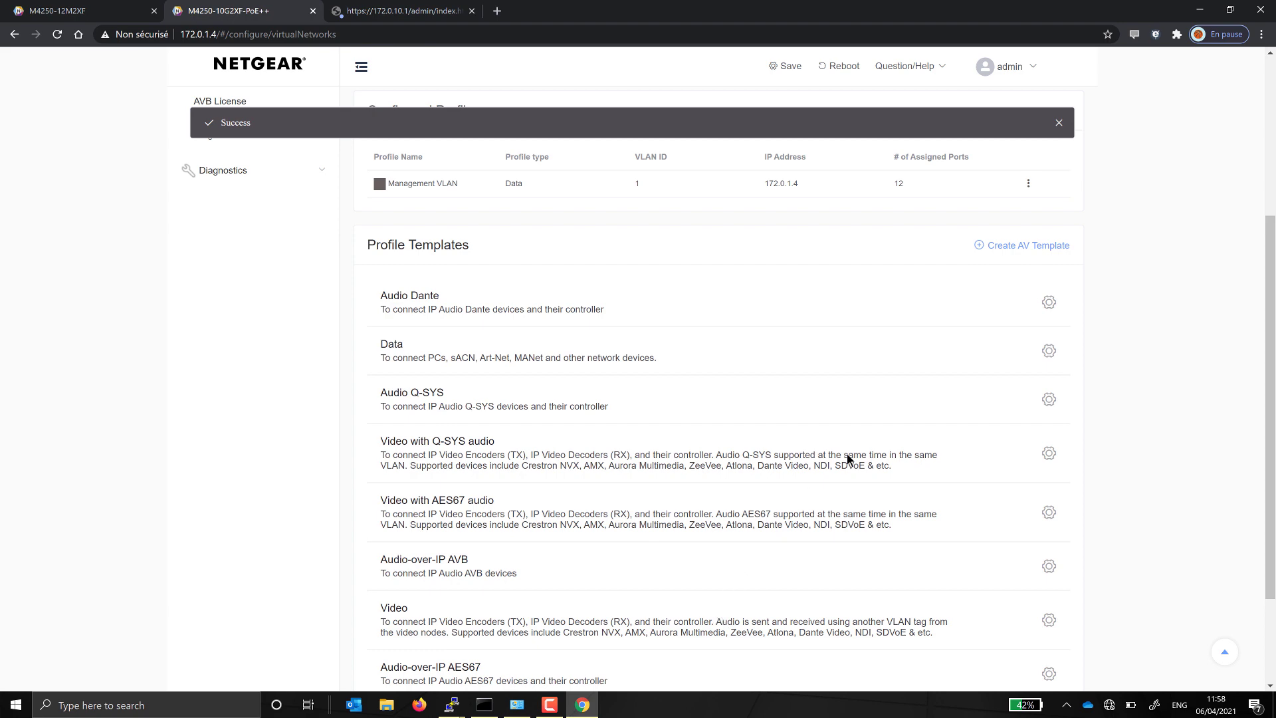
# Start an Audio Dante profile on ports 3 and 4 named VLAN_DANTE with VLAN ID 20
pyautogui.click(1050, 303)
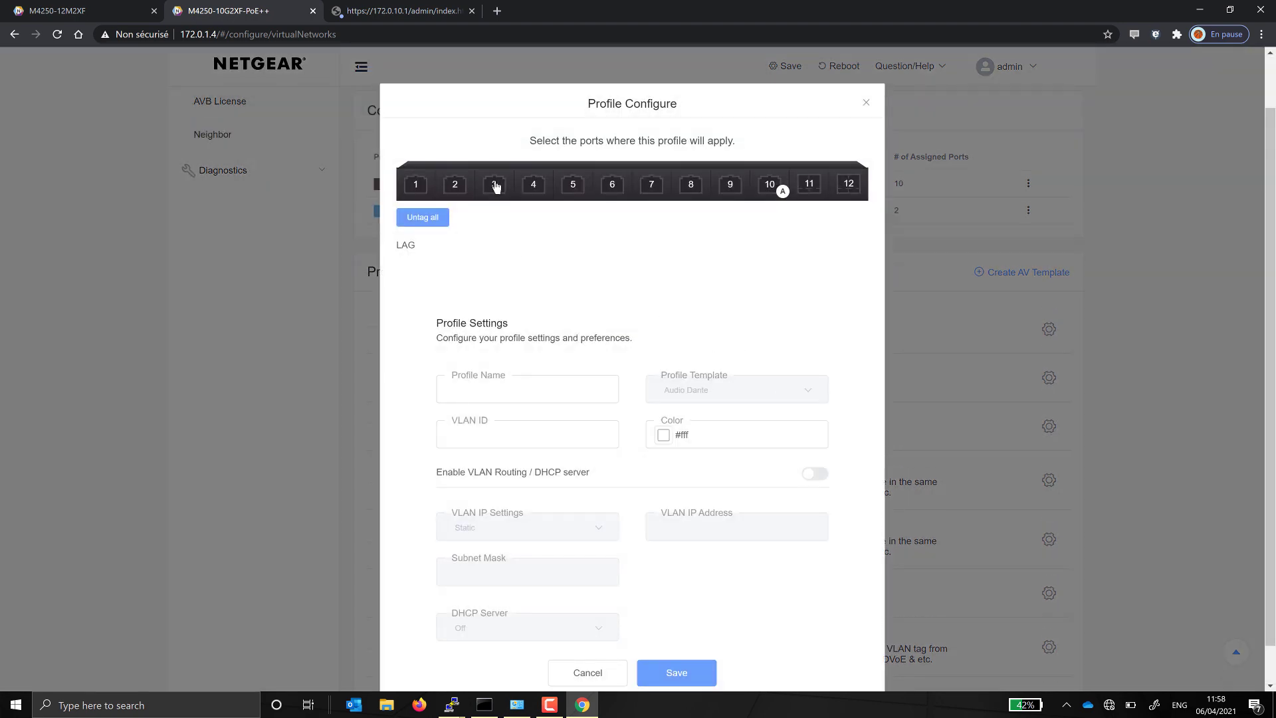
pyautogui.click(495, 187)
pyautogui.click(533, 189)
pyautogui.click(530, 382)
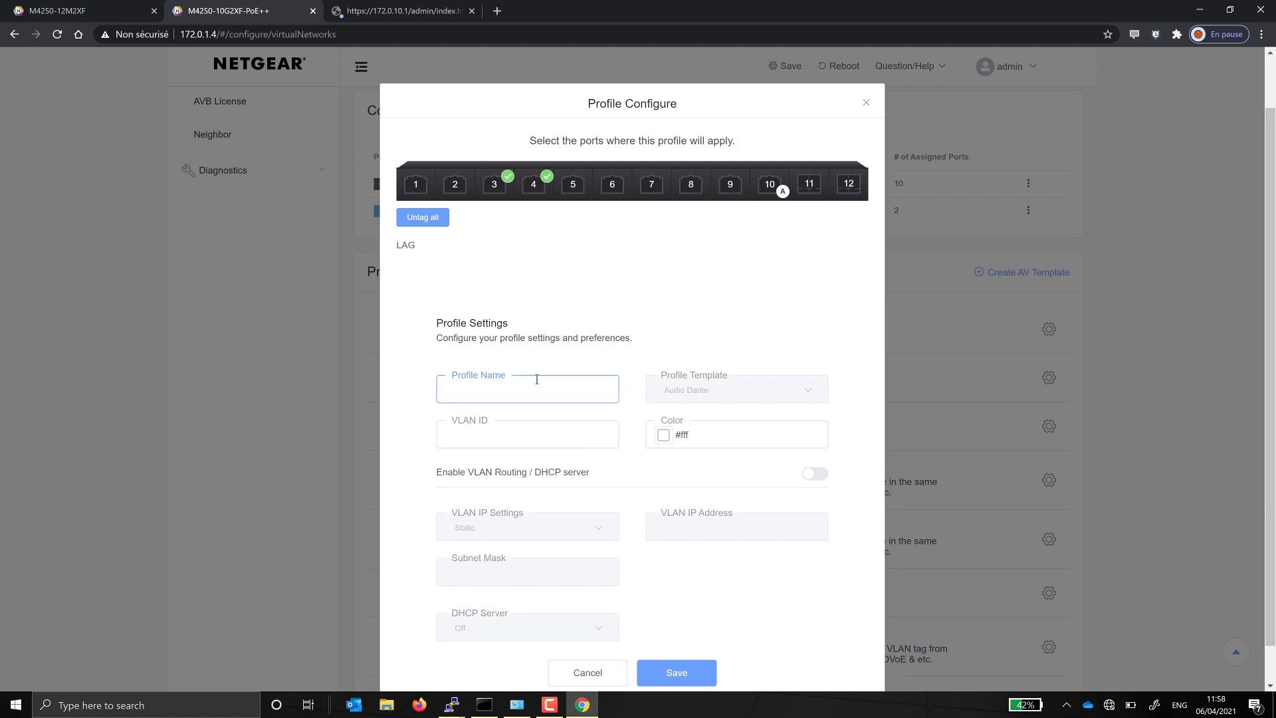
pyautogui.write('VLN')
pyautogui.write('N_DANTE')
pyautogui.press('Tab')
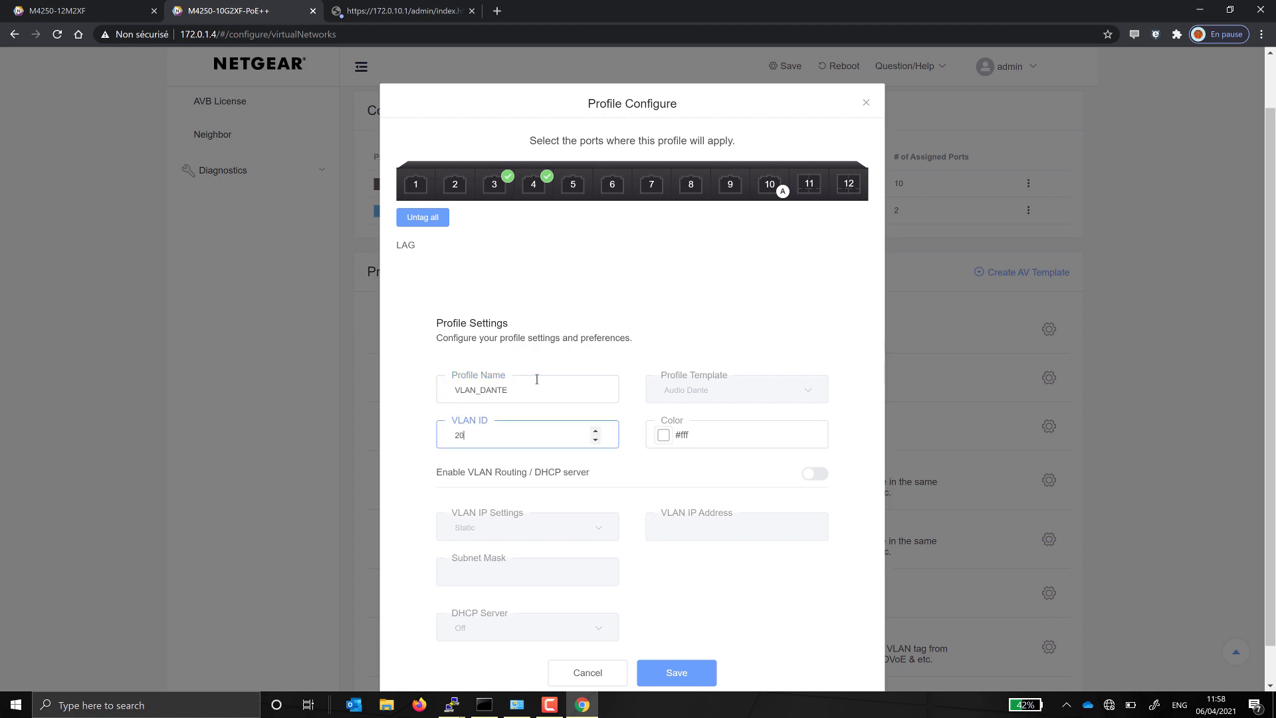
# Set the profile colour to green #3FF109 and save the VLAN_DANTE profile
pyautogui.click(664, 437)
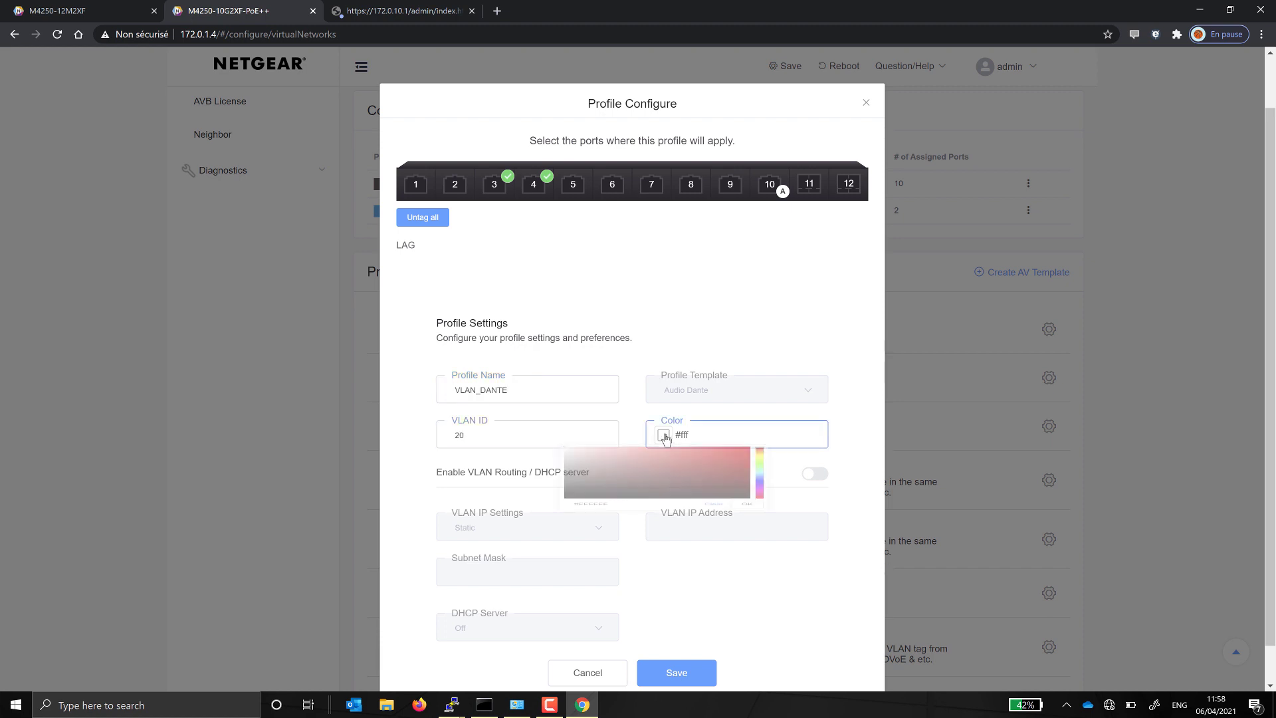
pyautogui.click(756, 476)
pyautogui.click(743, 456)
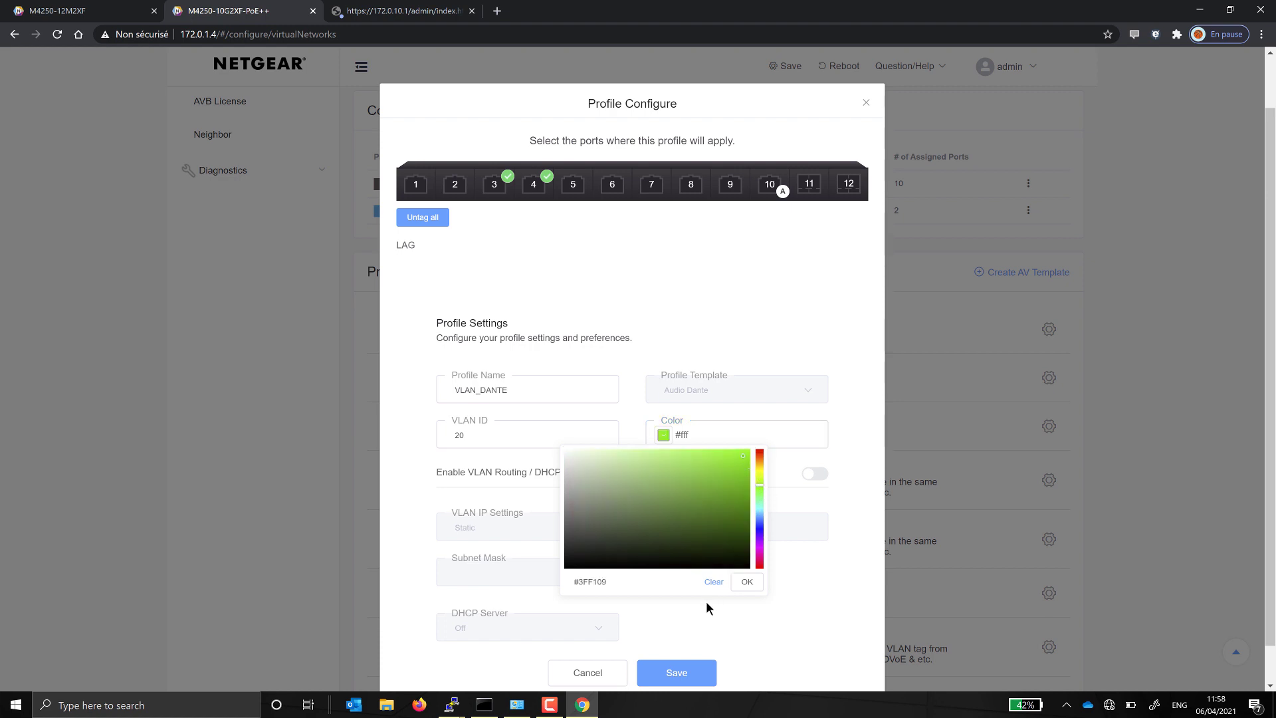
pyautogui.click(748, 582)
pyautogui.scroll(-1, 746, 587)
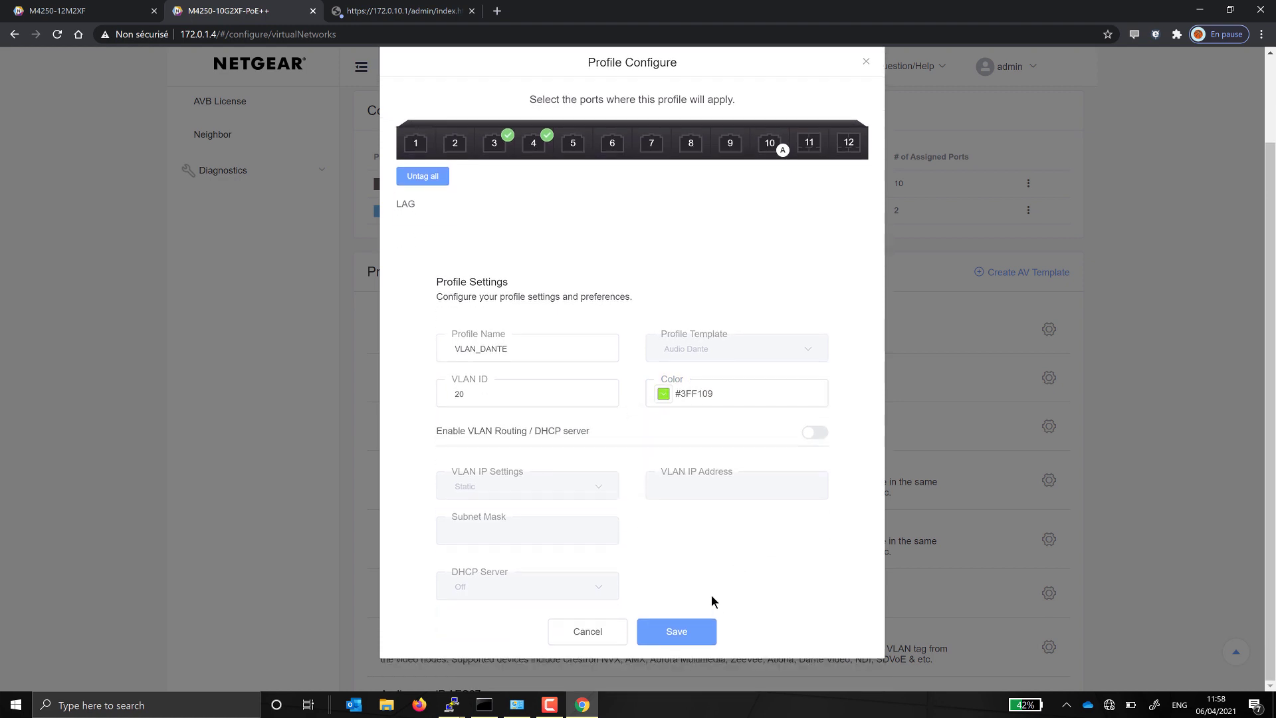
pyautogui.click(683, 631)
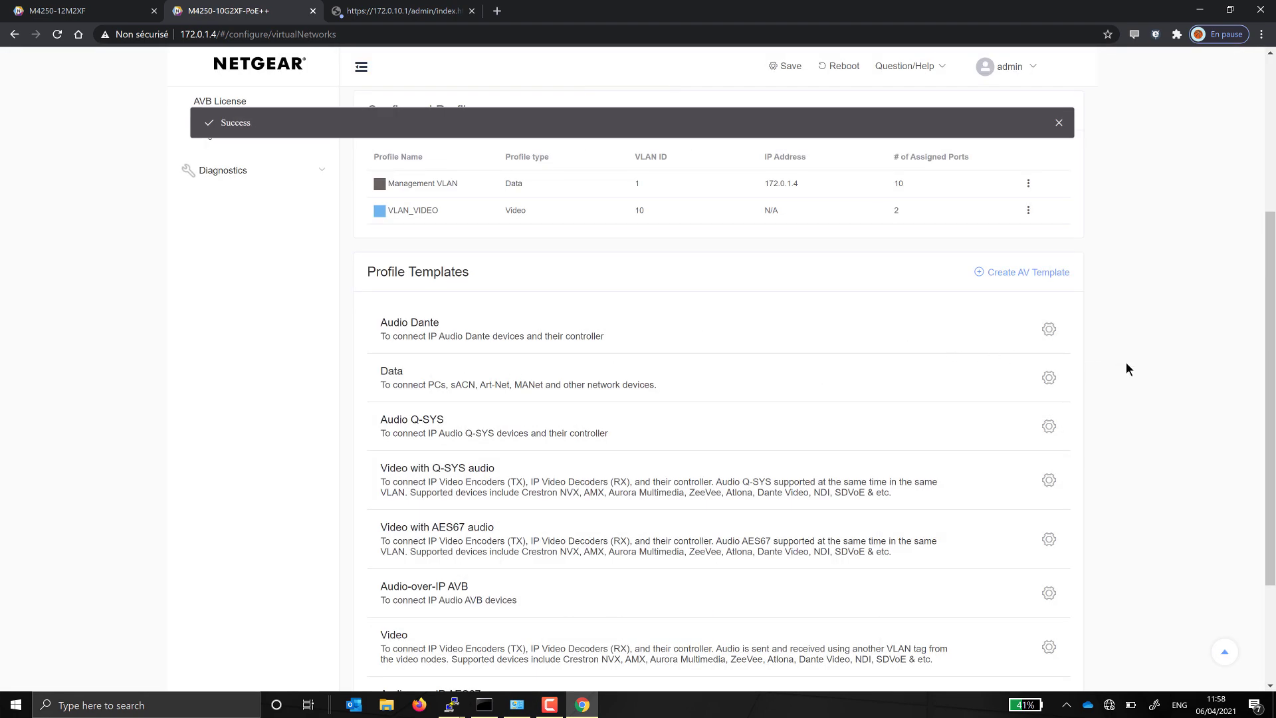
pyautogui.scroll(4, 1154, 364)
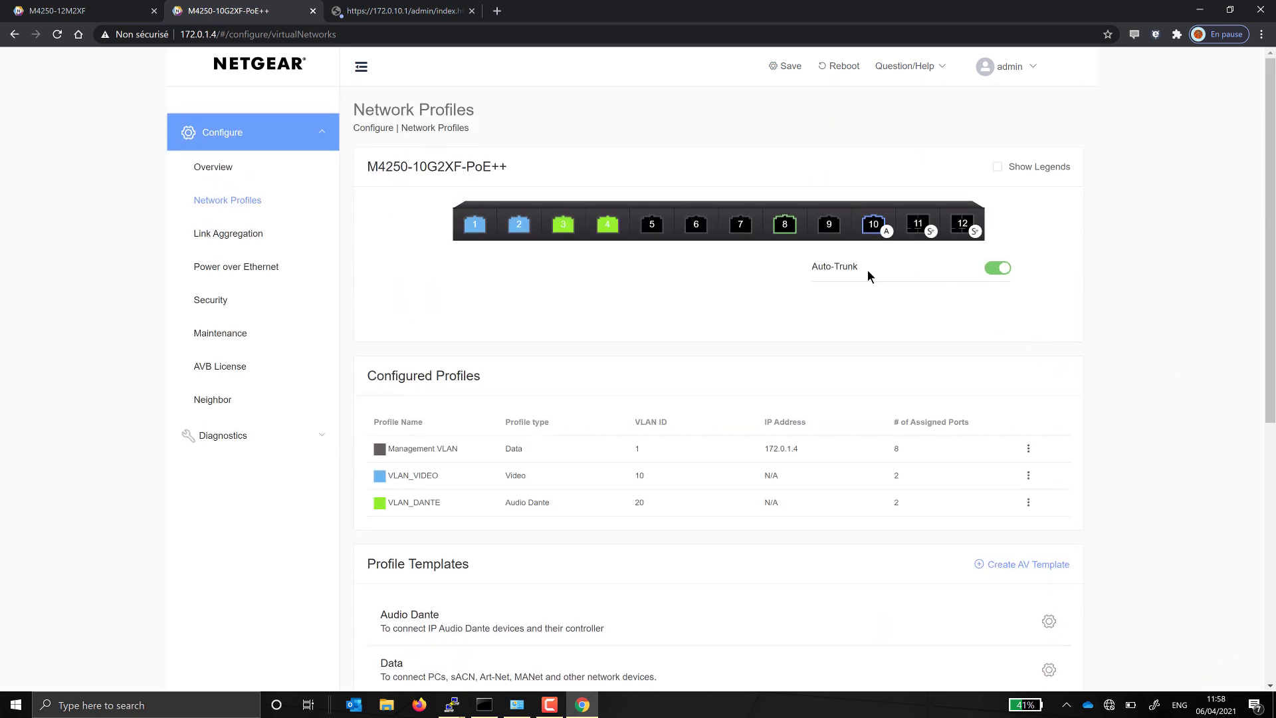
# Open Switch2's Overview and reload it to show ports 1–2 on VLAN_VIDEO and 3–4 on VLAN_DANTE
pyautogui.moveTo(833, 271); pyautogui.dragTo(881, 234)
pyautogui.click(597, 330)
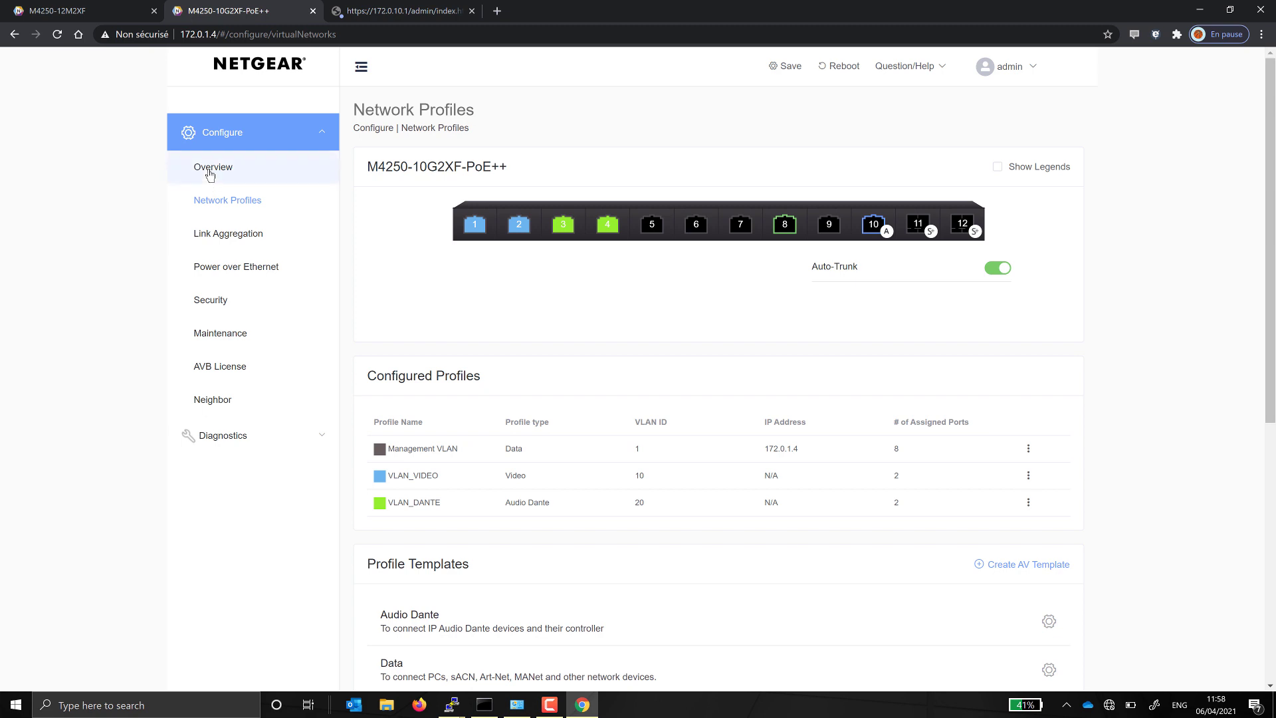
pyautogui.click(209, 170)
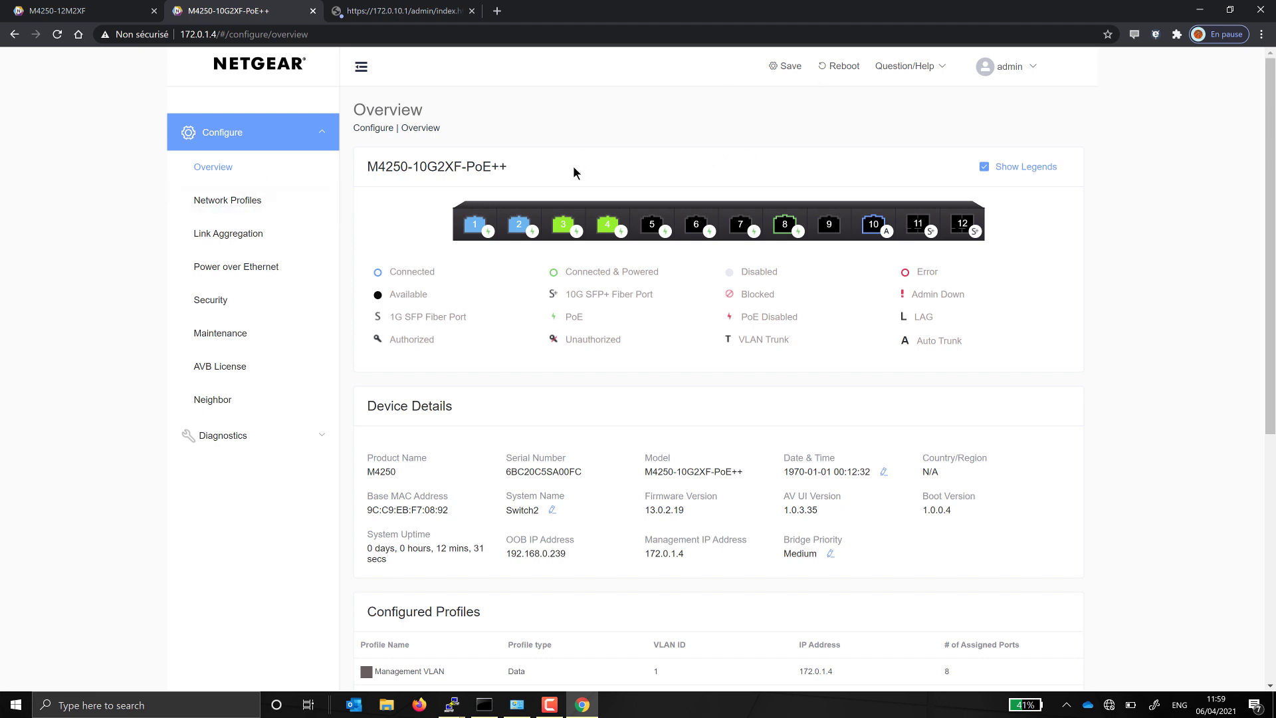
pyautogui.click(58, 34)
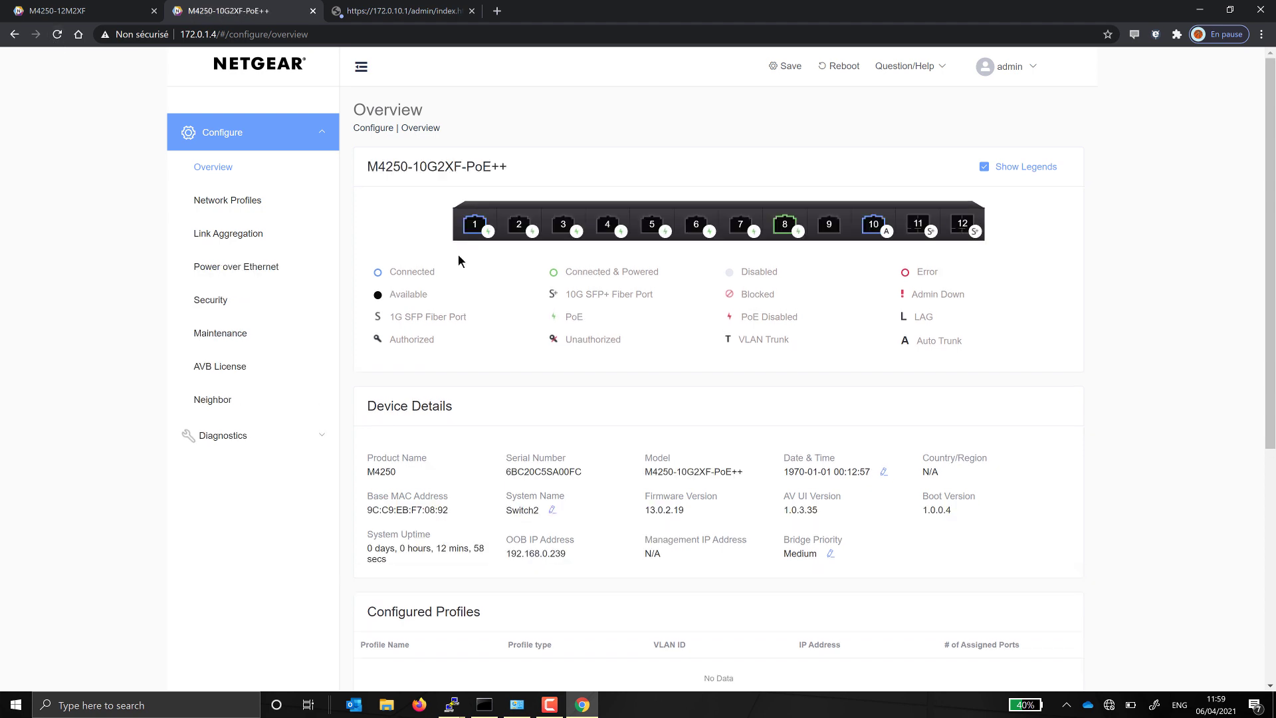
pyautogui.moveTo(464, 221)
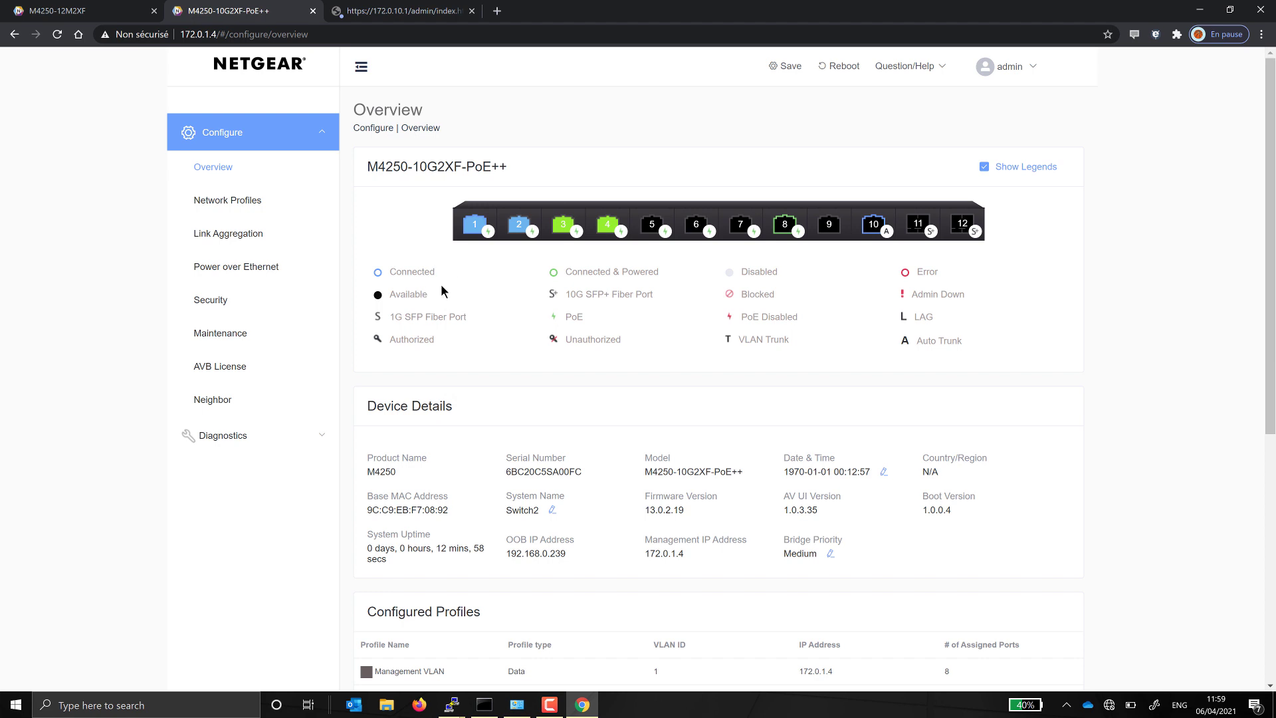
# Rerun the continuous ping to 172.0.10.1, stop it at 0% loss, and return to the switch Overview
pyautogui.click(490, 702)
pyautogui.press('Up')
pyautogui.press('Return')
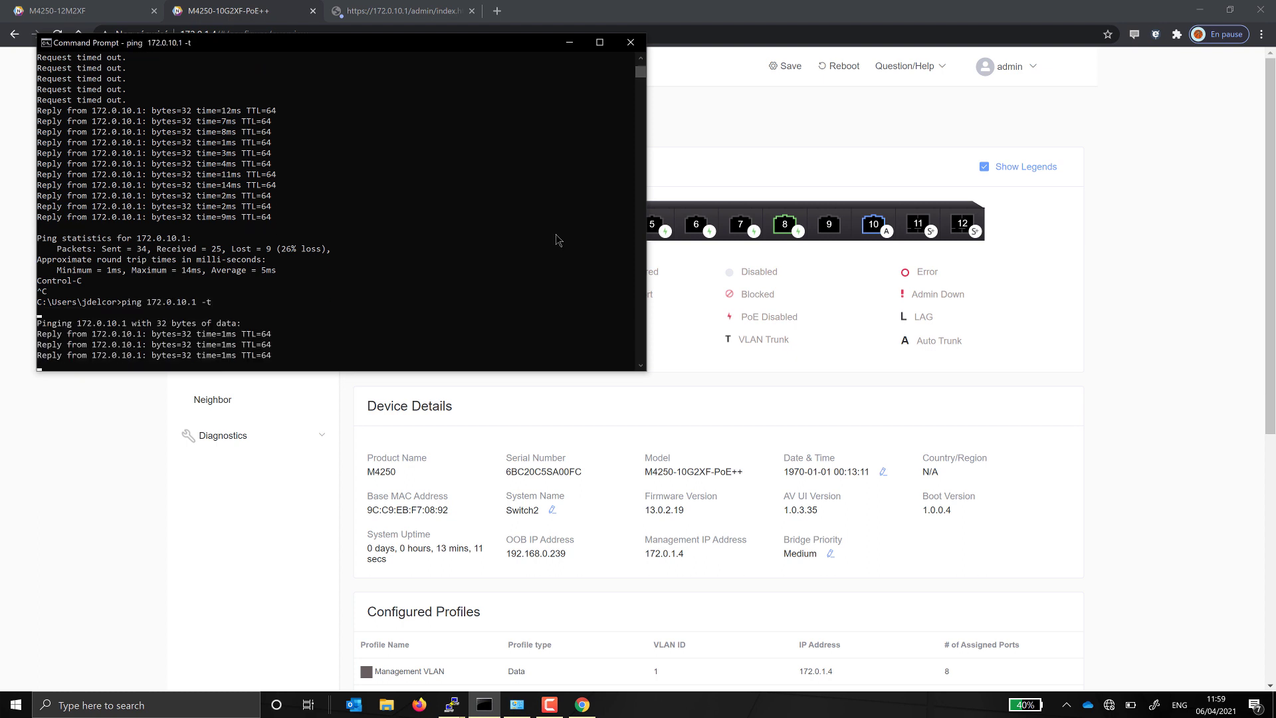
pyautogui.hotkey('ctrl', 'c')
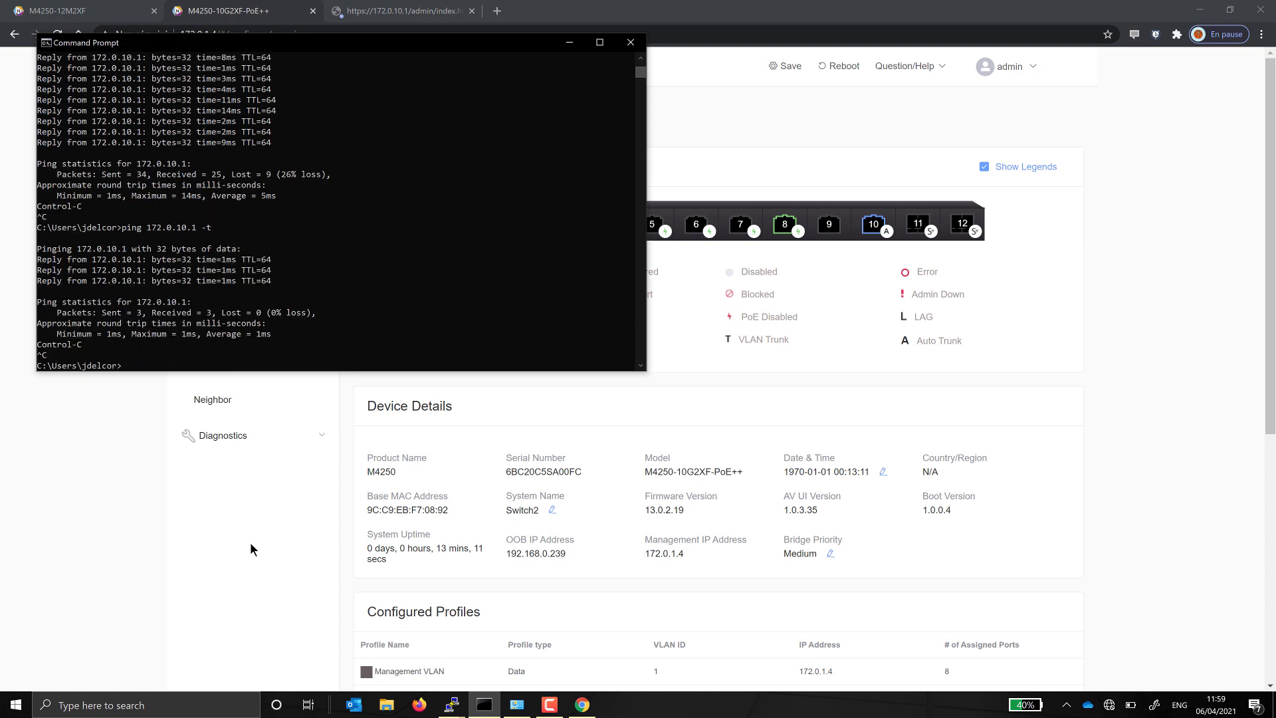
pyautogui.click(250, 541)
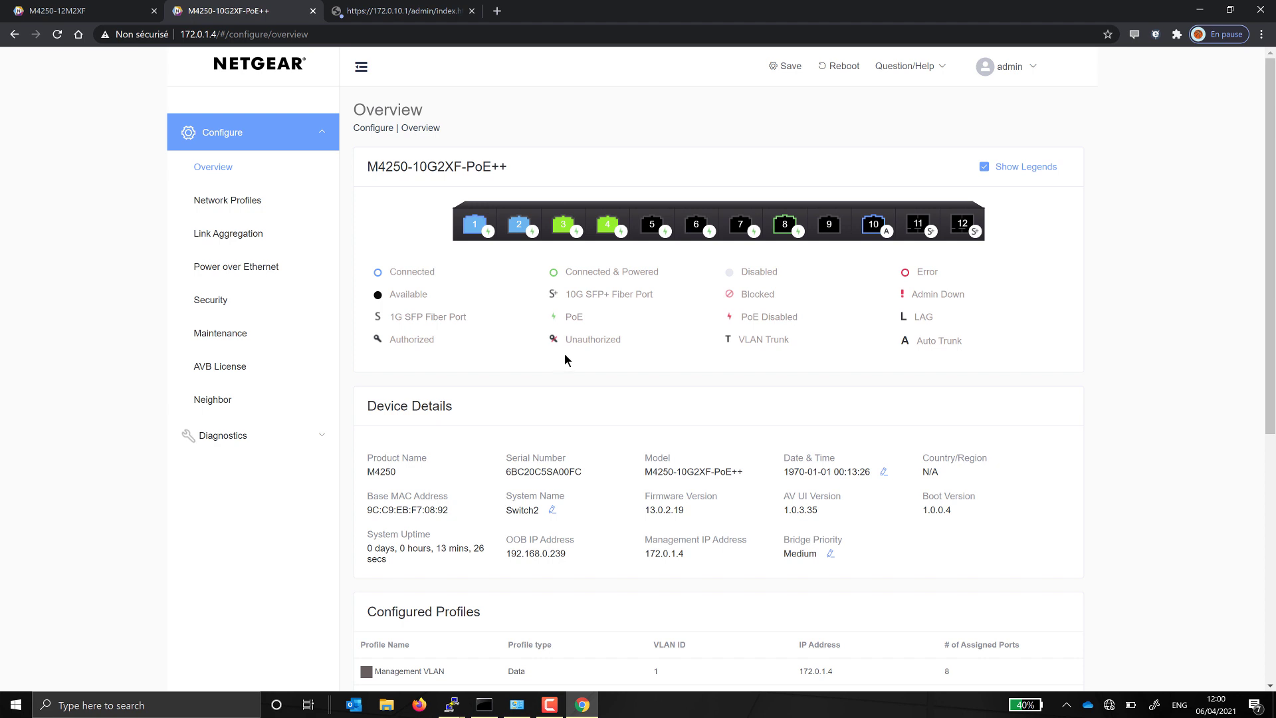
# Open Link Aggregation and reload to show the auto-created LAG ch1 on ports 9 and 10
pyautogui.click(255, 236)
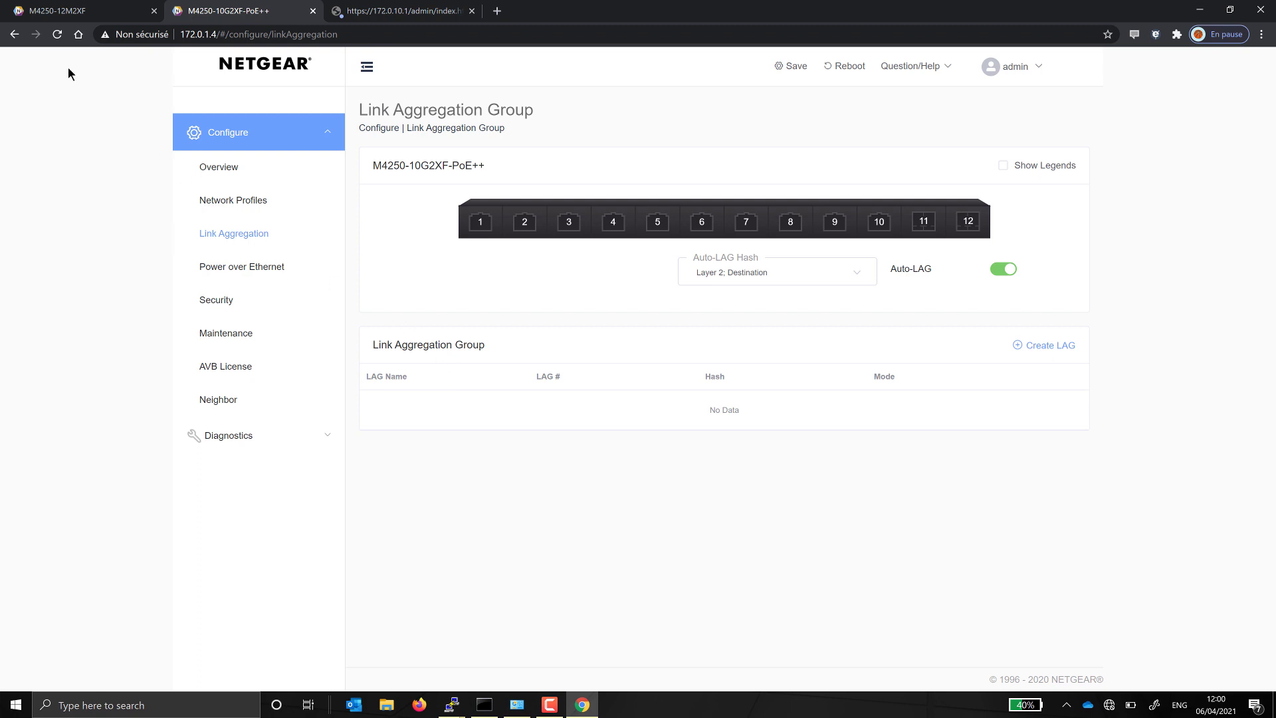
pyautogui.click(57, 34)
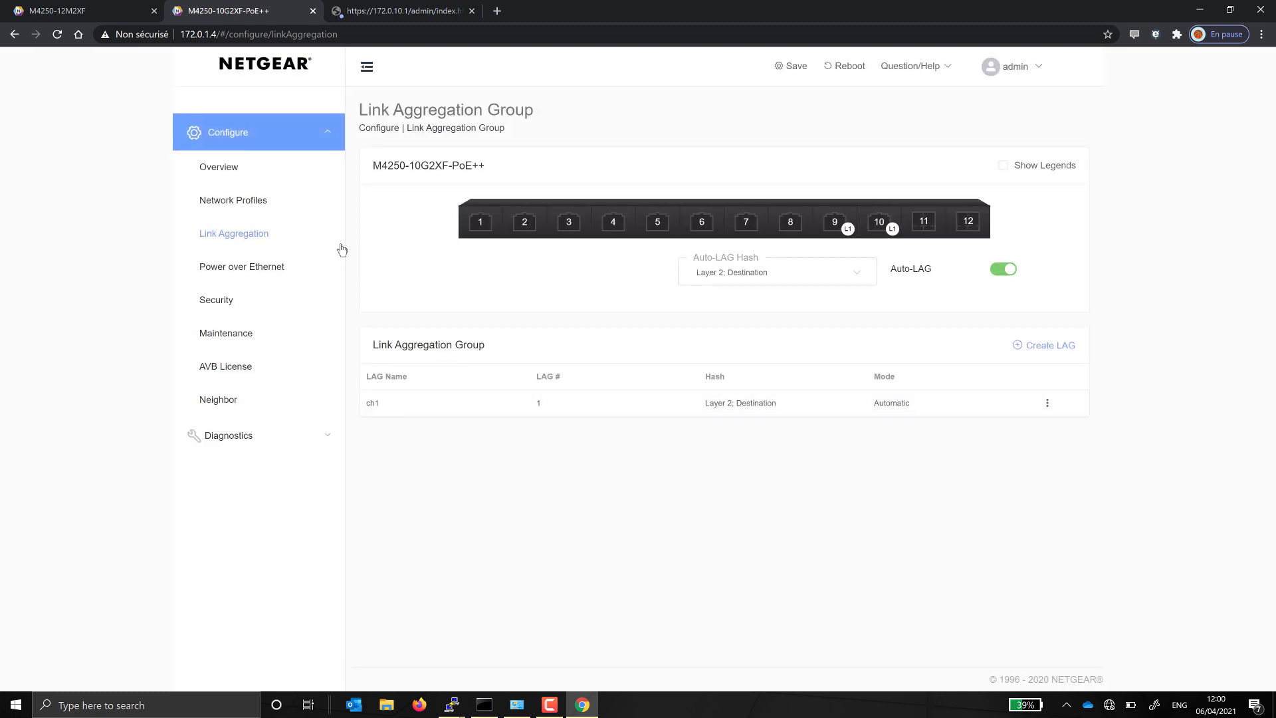
# Return to Switch2's Network Profiles page
pyautogui.click(255, 210)
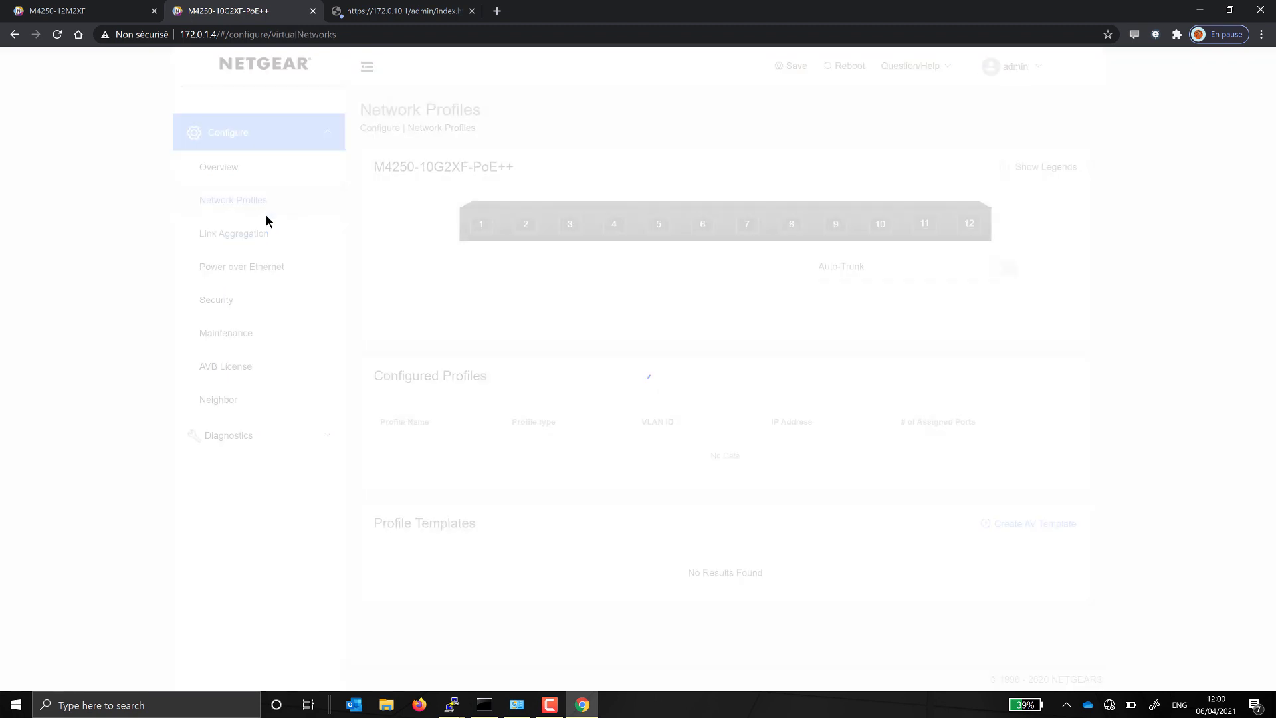